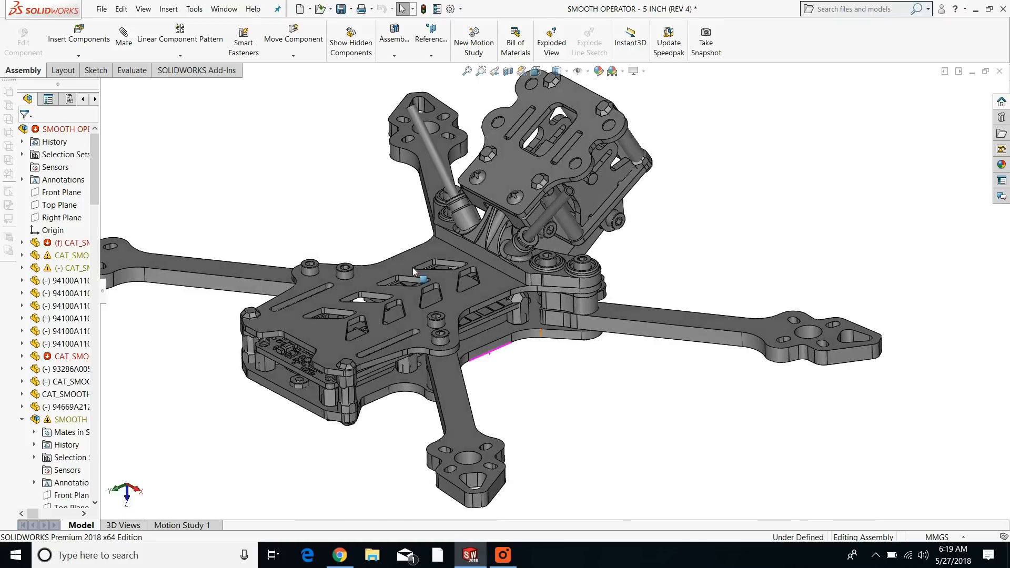
Step: Examine the 5 inch quadcopter frame assembly from several angles, including its arms, top plate and standoffs
scroll(405, 312, down, 3)
scroll(490, 350, up, 5)
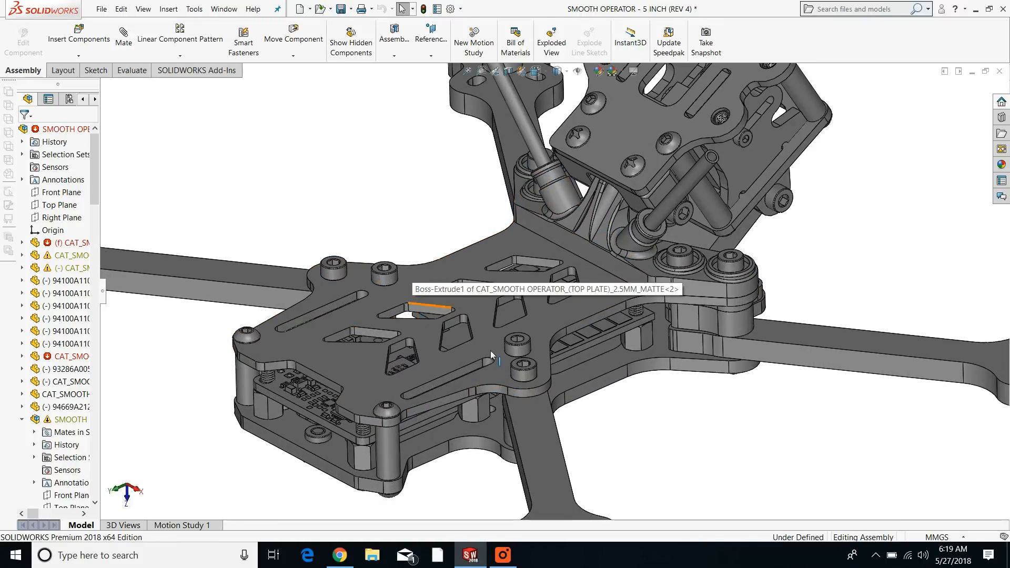
middle_drag(525, 361, 725, 421)
scroll(585, 328, down, 6)
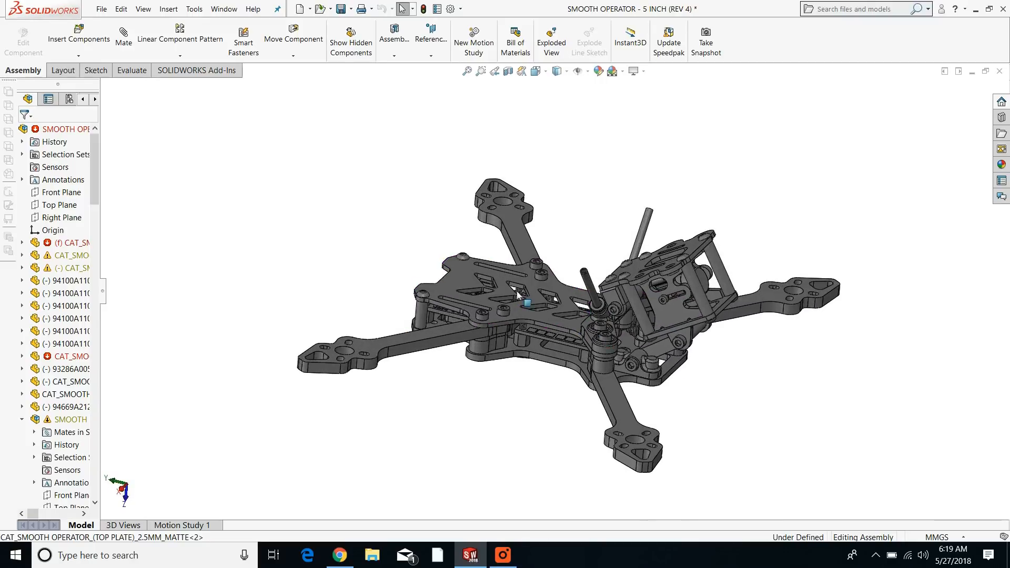
middle_drag(585, 325, 677, 388)
scroll(663, 384, down, 1)
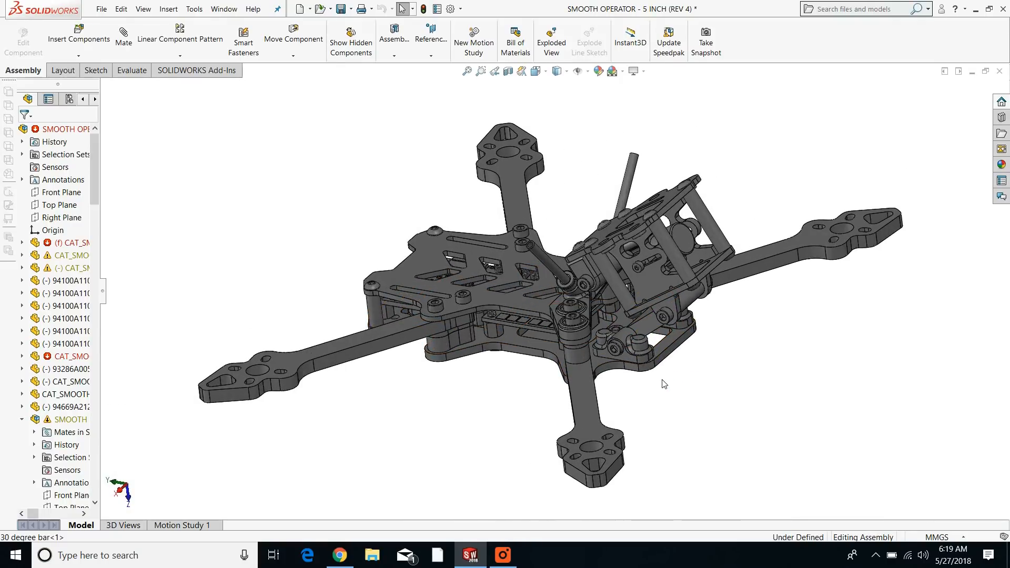
scroll(377, 219, down, 3)
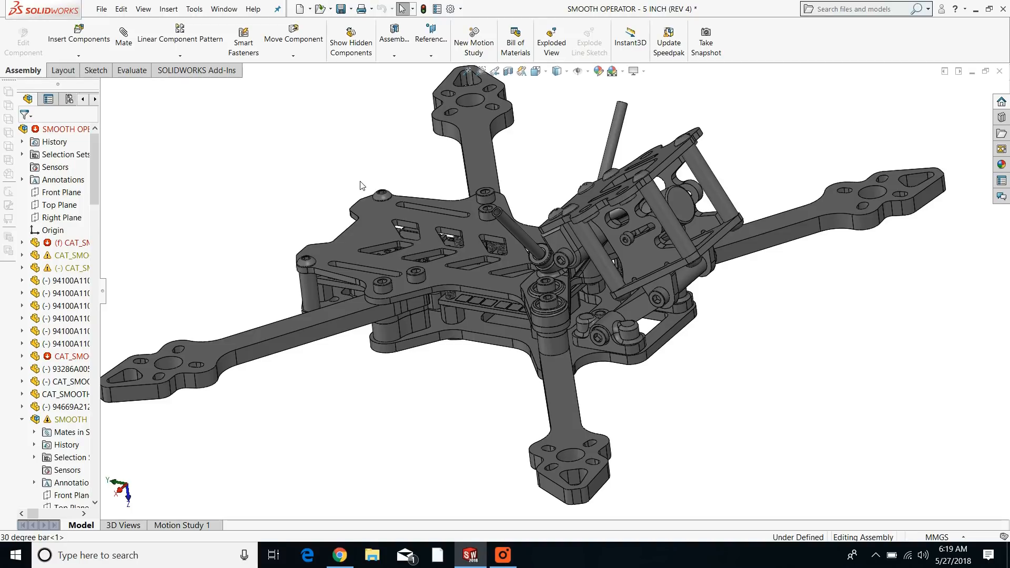
middle_drag(425, 317, 456, 357)
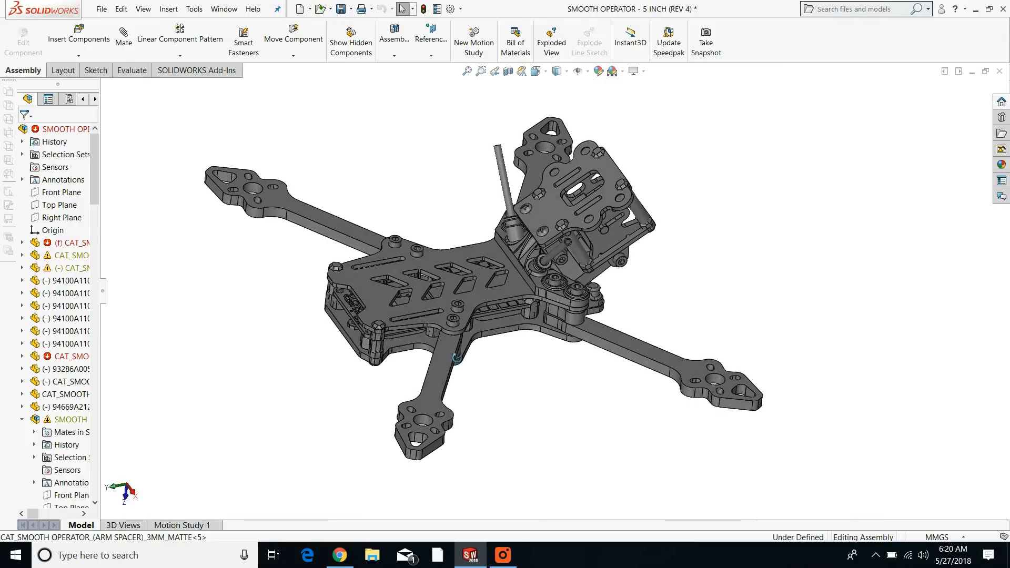
scroll(412, 223, down, 4)
scroll(604, 381, up, 2)
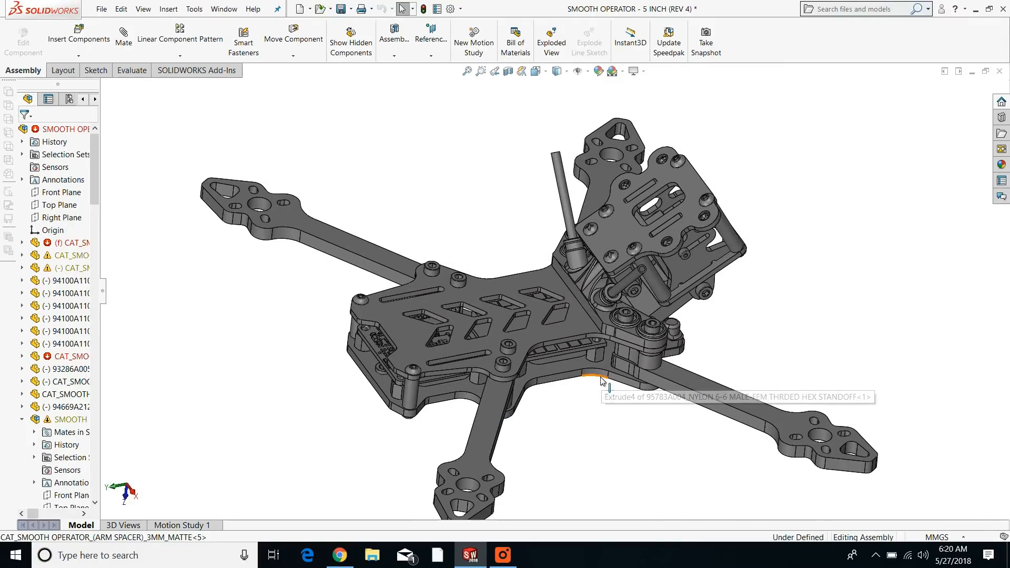
middle_drag(603, 381, 567, 382)
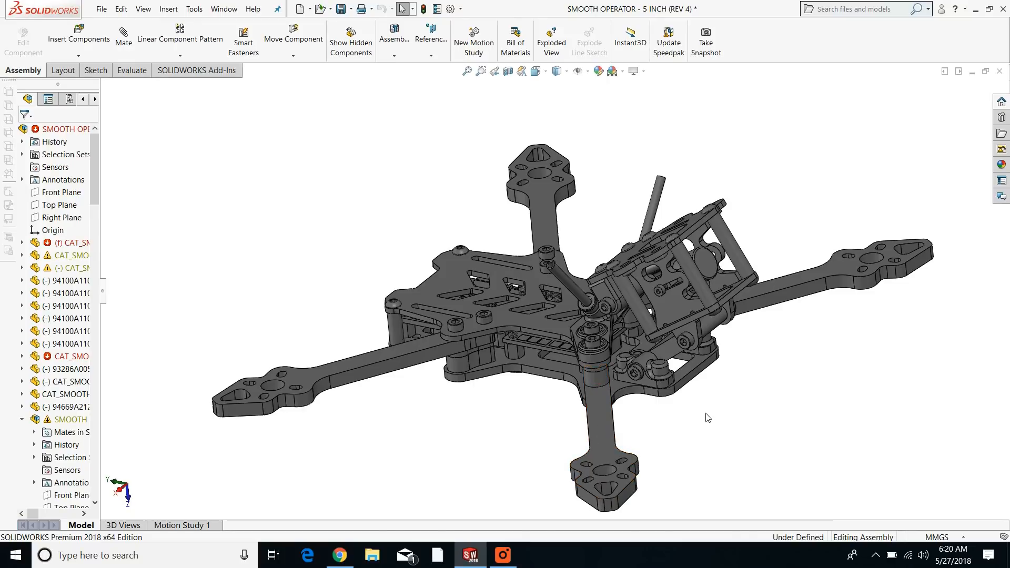
mouse_move(681, 419)
middle_down()
mouse_move(700, 403)
mouse_move(685, 425)
mouse_move(677, 420)
middle_up()
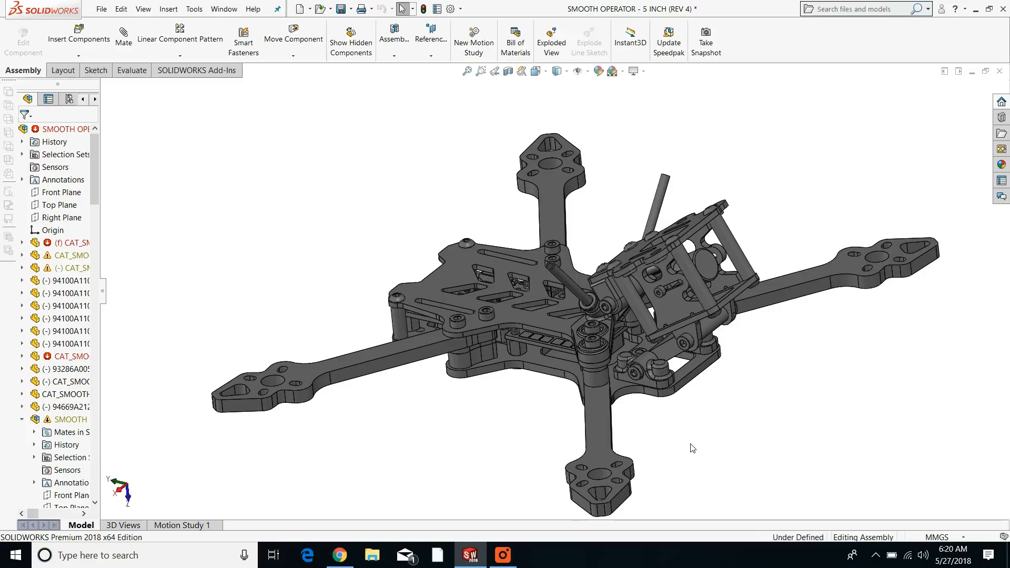
Step: Inspect the front camera cage and the RunCam Split Mini camera up close, and return to the full frame
scroll(733, 341, down, 5)
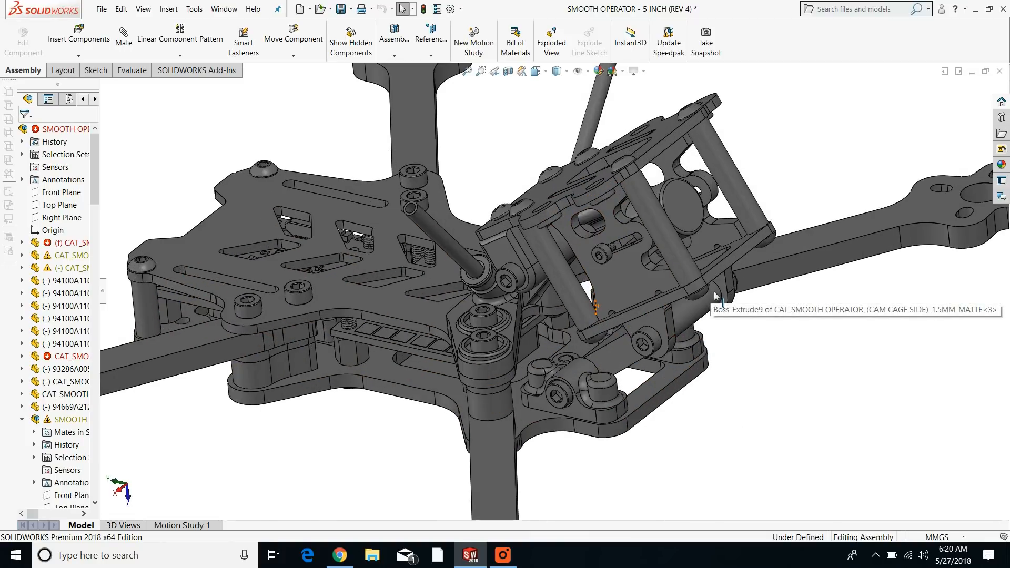
middle_drag(659, 334, 681, 209)
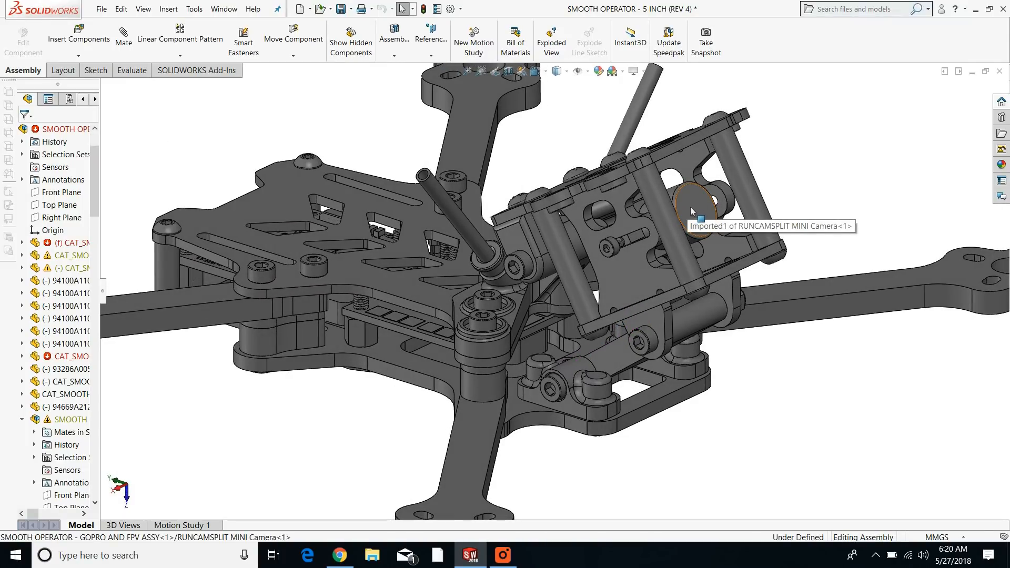
click(690, 206)
click(844, 243)
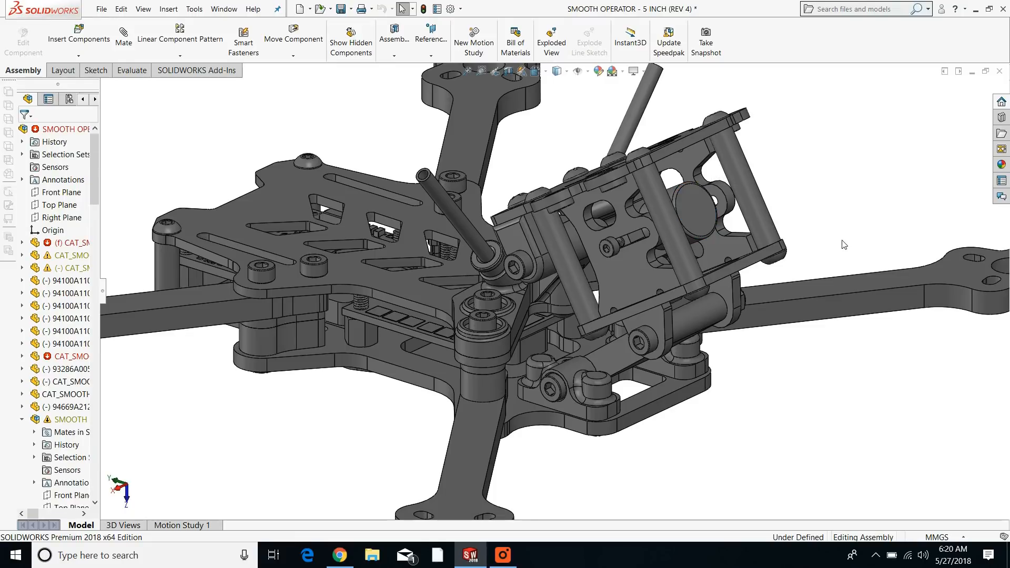
key(f)
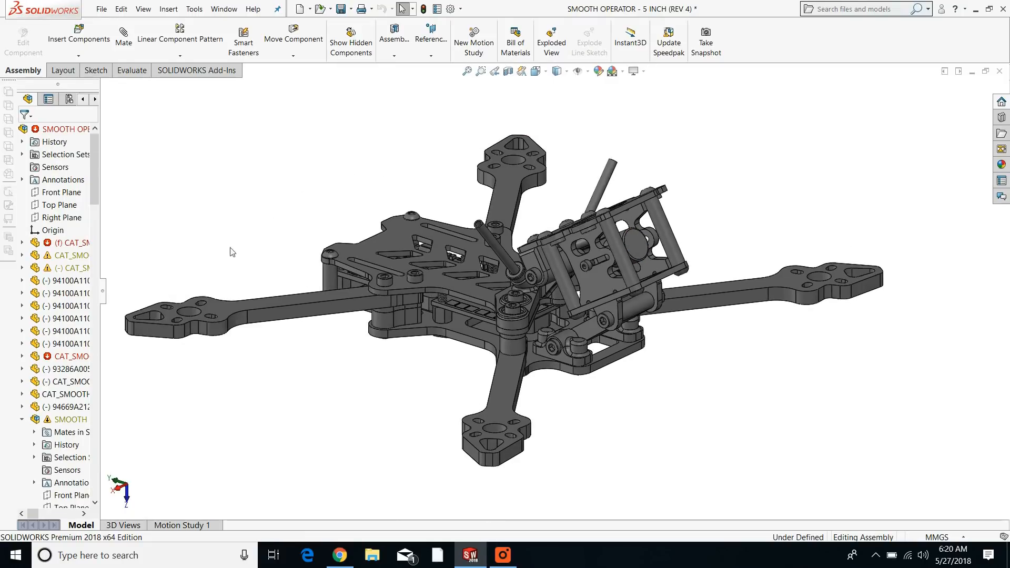
Step: Collapse the GoPro and FPV sub-assembly and widen the feature tree so component names are readable
click(22, 419)
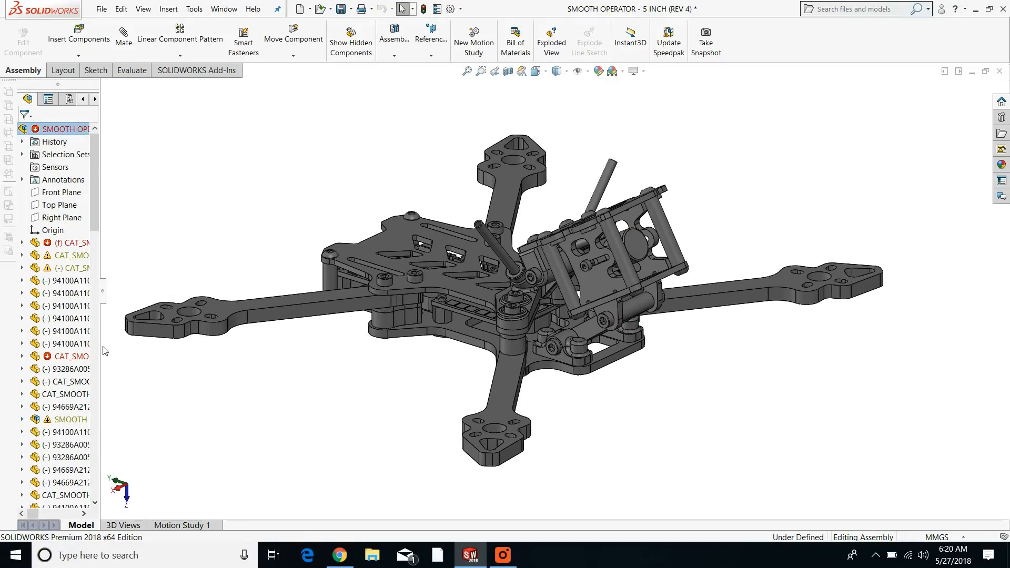
drag(105, 337, 149, 326)
drag(143, 191, 147, 229)
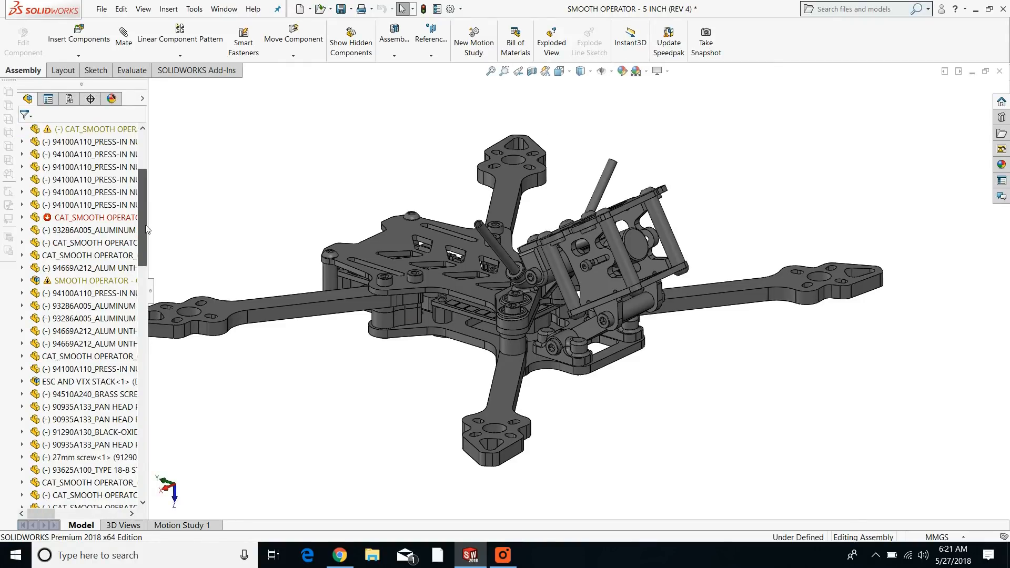
Step: Show the hidden session mount and GoPro Hero4 Session components within the GoPro and FPV sub-assembly
click(595, 283)
scroll(96, 239, up, 6)
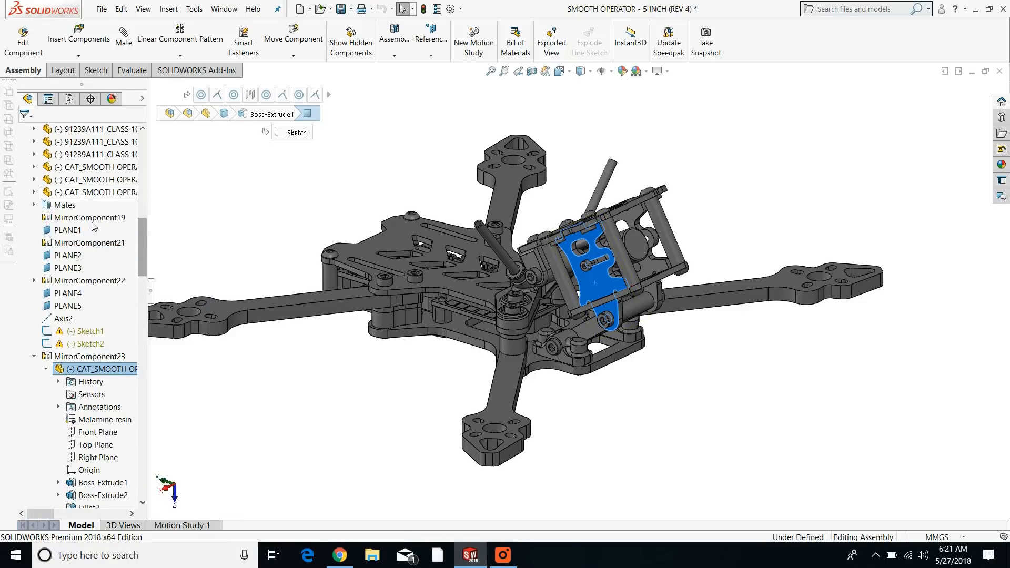
scroll(94, 226, up, 15)
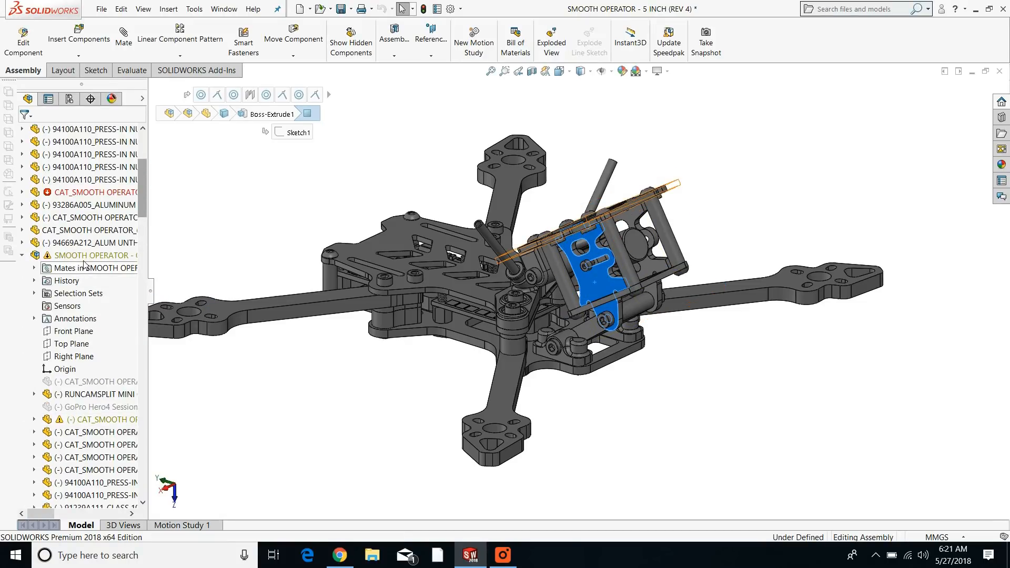
click(84, 257)
click(97, 382)
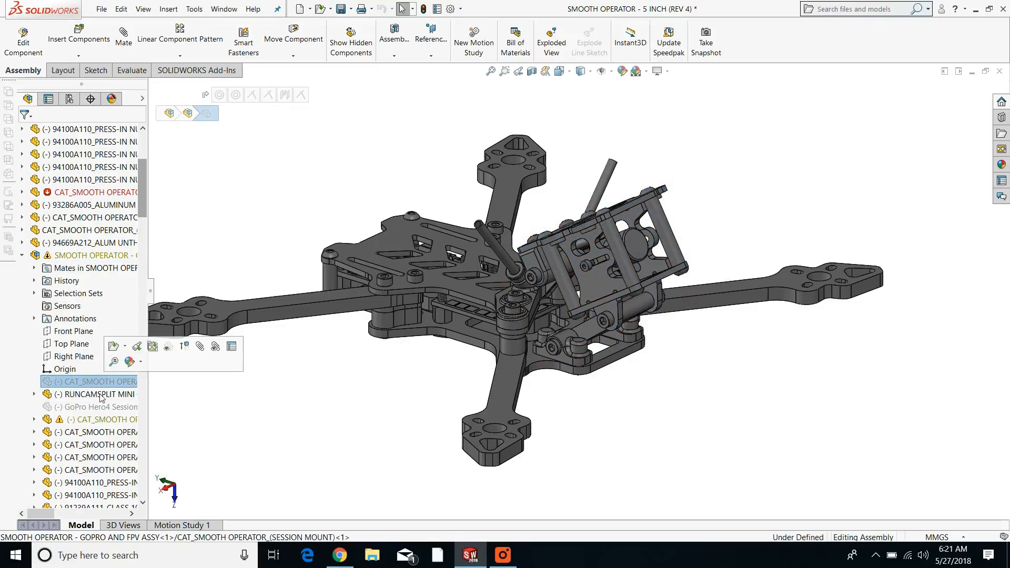
ctrl+click(100, 406)
right_click(100, 406)
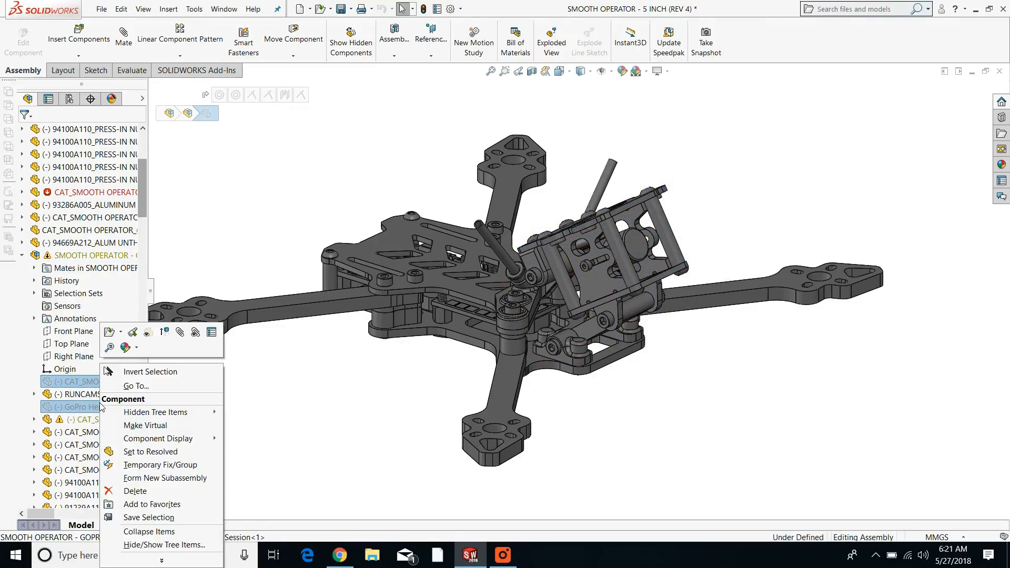
click(147, 337)
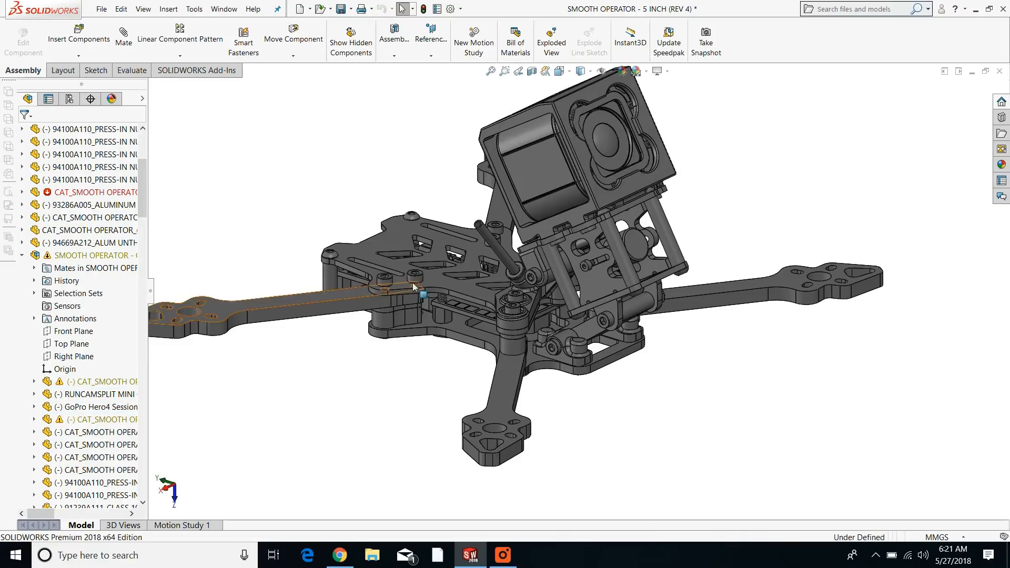
Step: Examine the GoPro Hero4 Session in its mount above the camera cage from different angles
scroll(540, 235, down, 3)
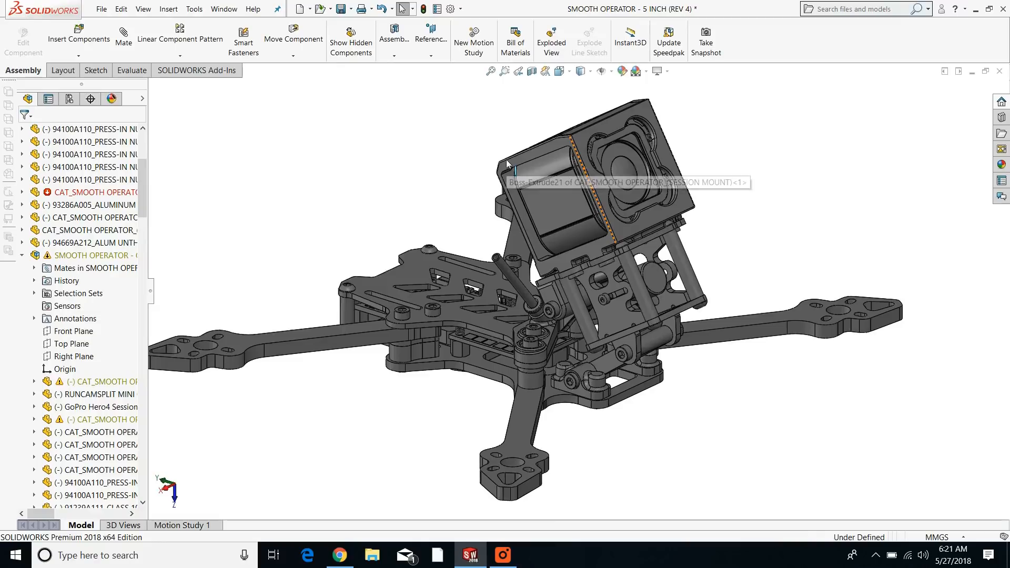
mouse_move(642, 309)
middle_down()
mouse_move(722, 303)
mouse_move(650, 311)
middle_up()
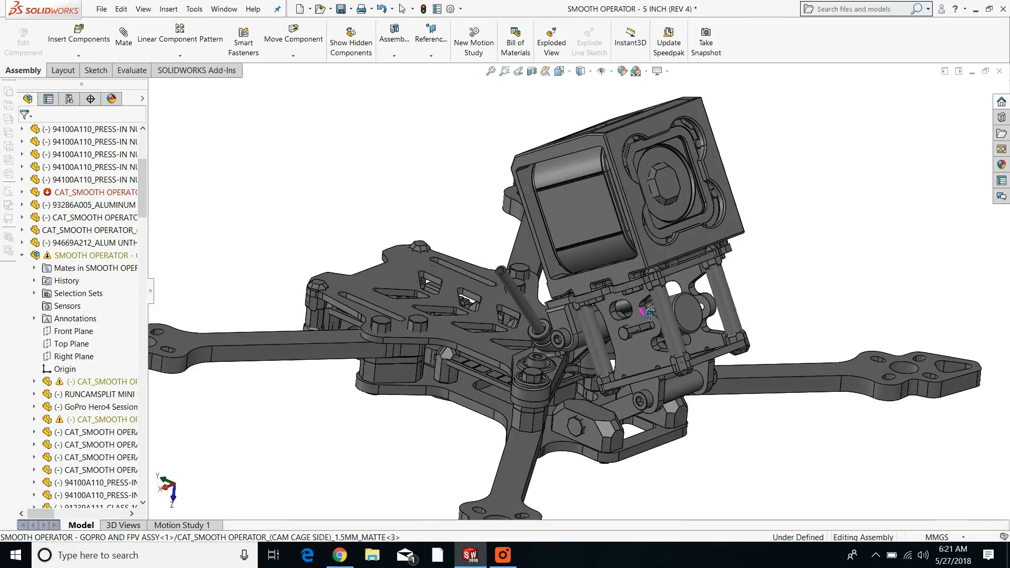
scroll(692, 325, up, 1)
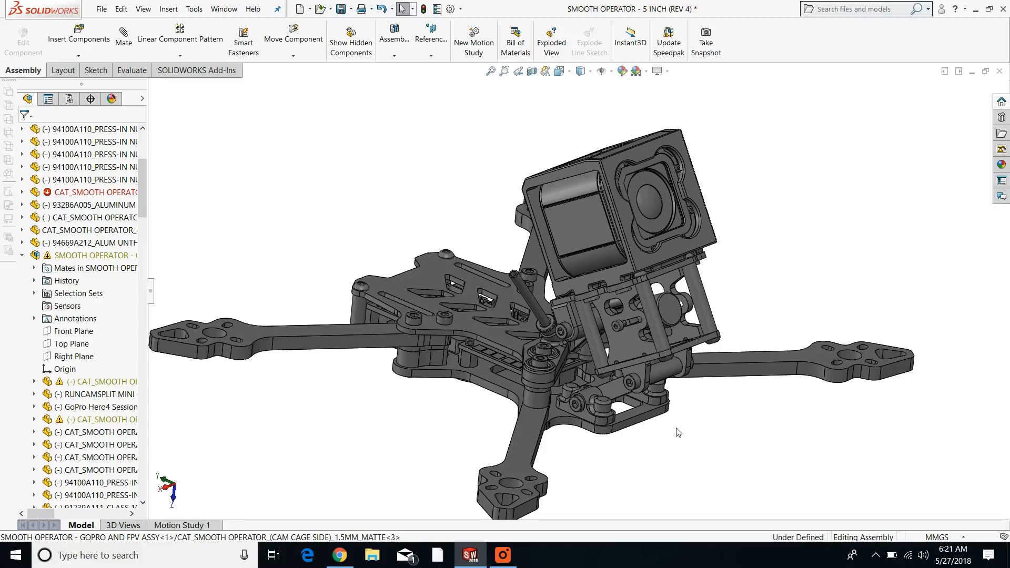
middle_drag(636, 396, 726, 416)
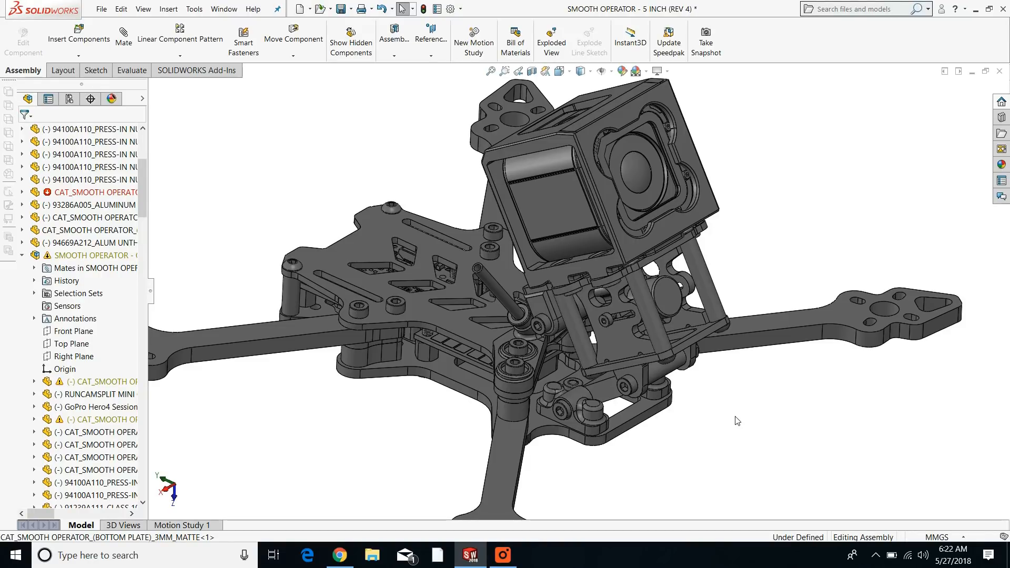
mouse_move(696, 406)
middle_down()
mouse_move(721, 389)
mouse_move(692, 395)
middle_up()
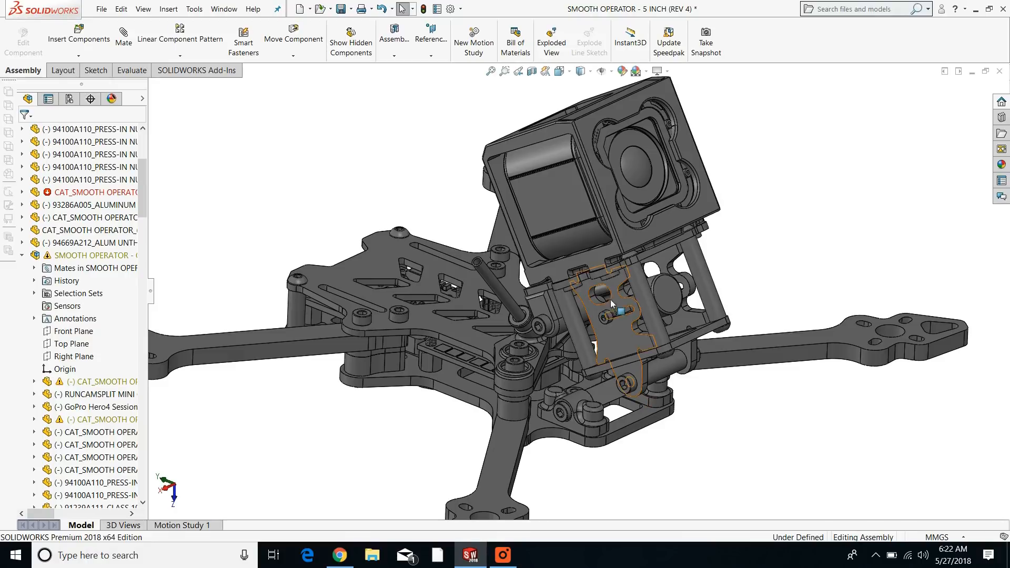
Step: Hide the session mount and the GoPro Hero4 Session so only the FPV camera cage is displayed
click(544, 187)
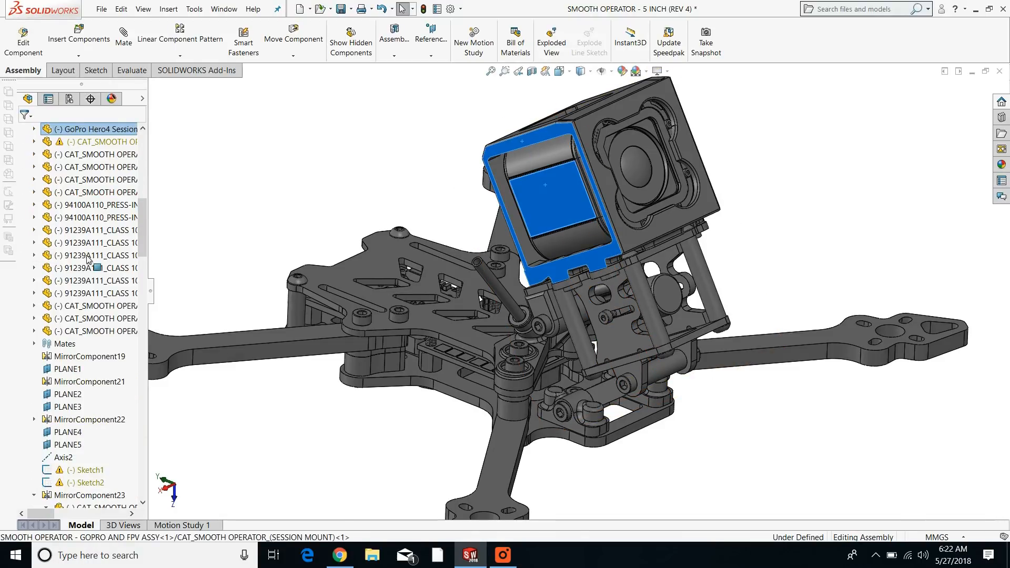
scroll(89, 252, up, 3)
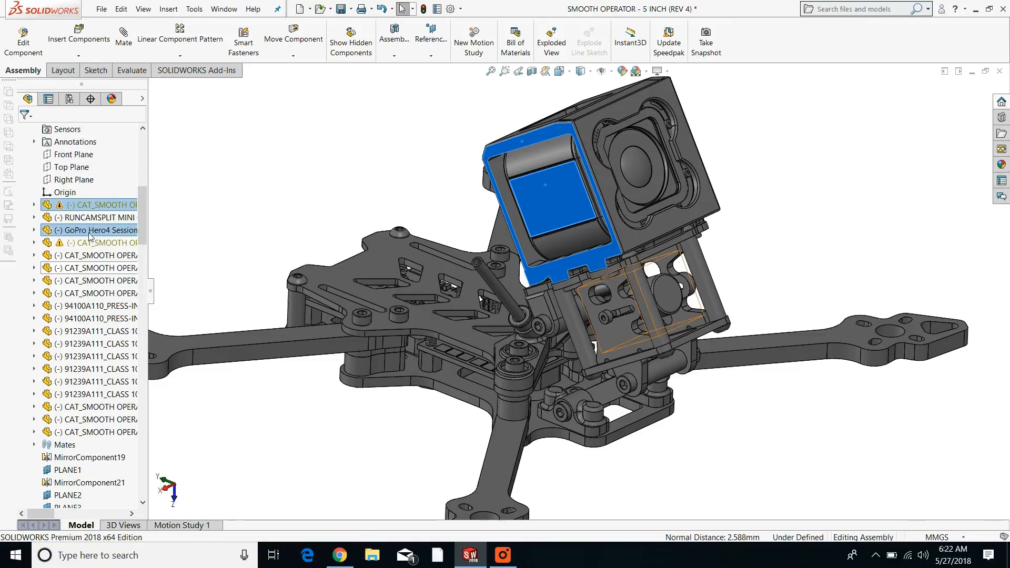
right_click(88, 231)
key(Escape)
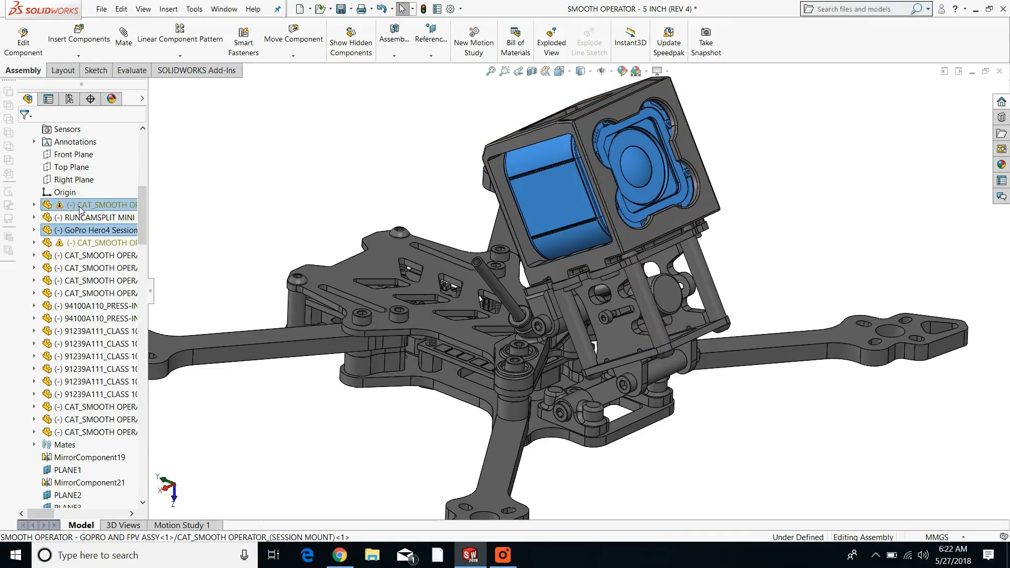
right_click(80, 209)
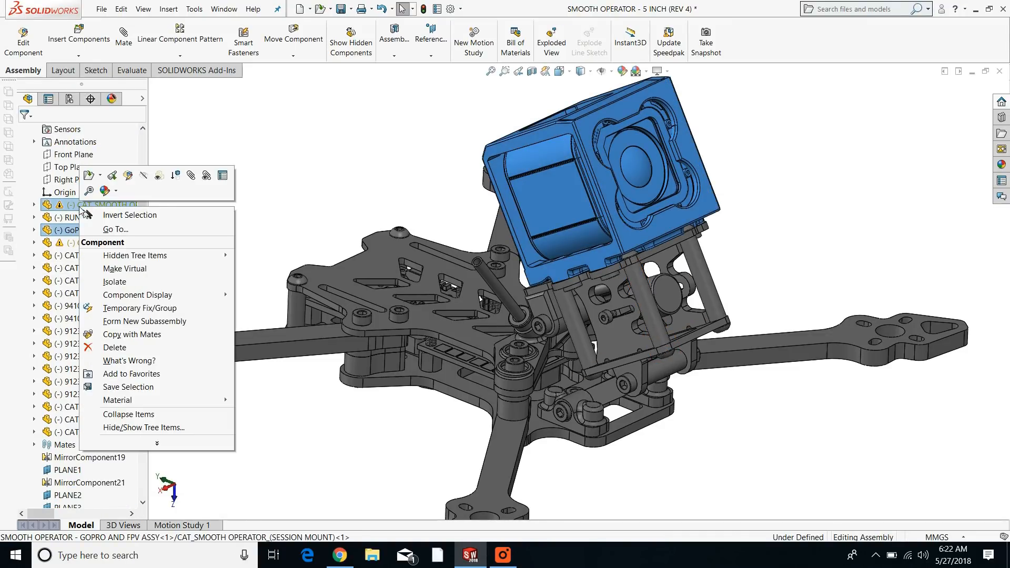
click(146, 177)
click(502, 554)
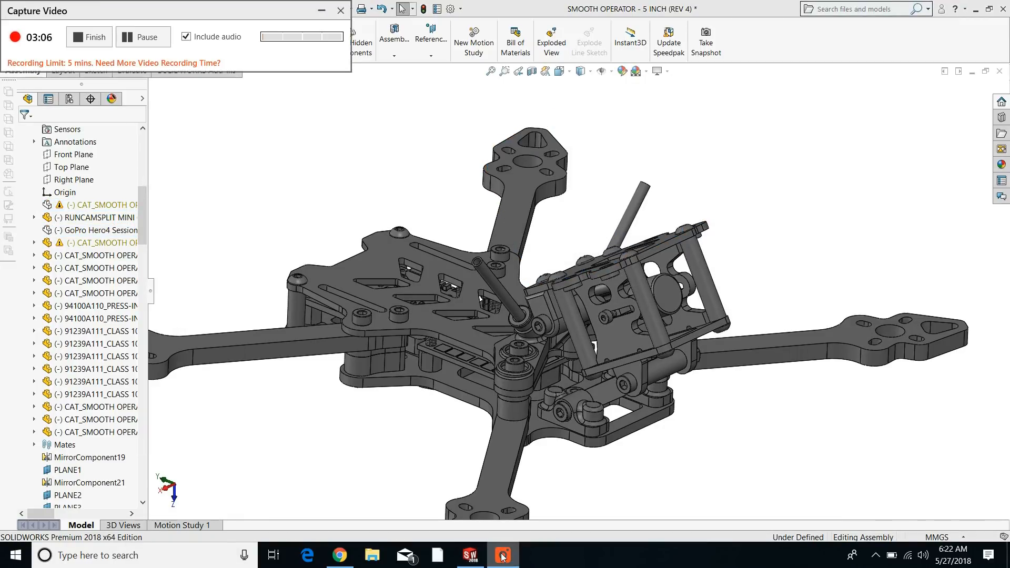
click(322, 10)
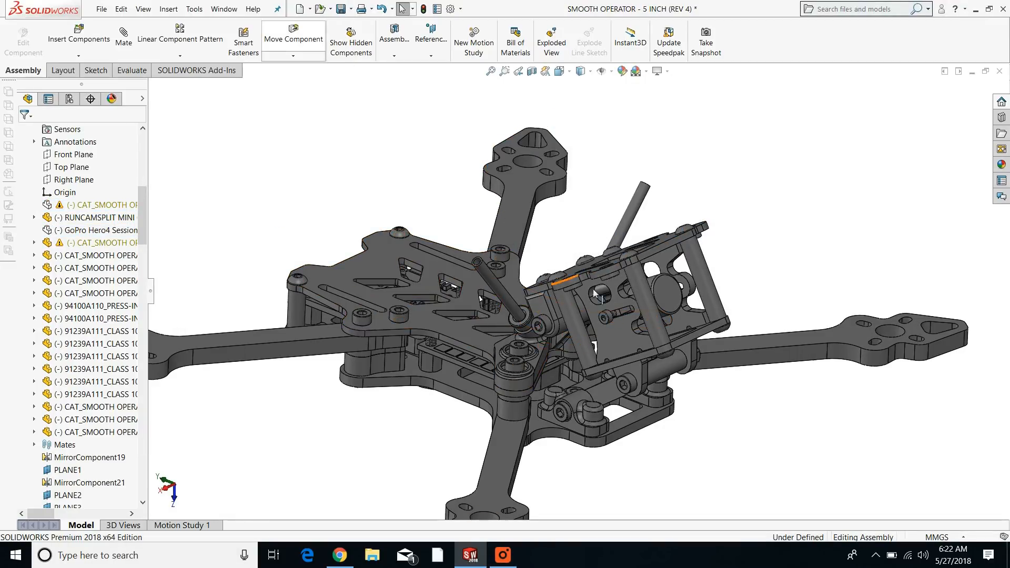
Step: Inspect how the RunCam Split Mini camera sits between the side plates of the camera cage
scroll(636, 353, down, 3)
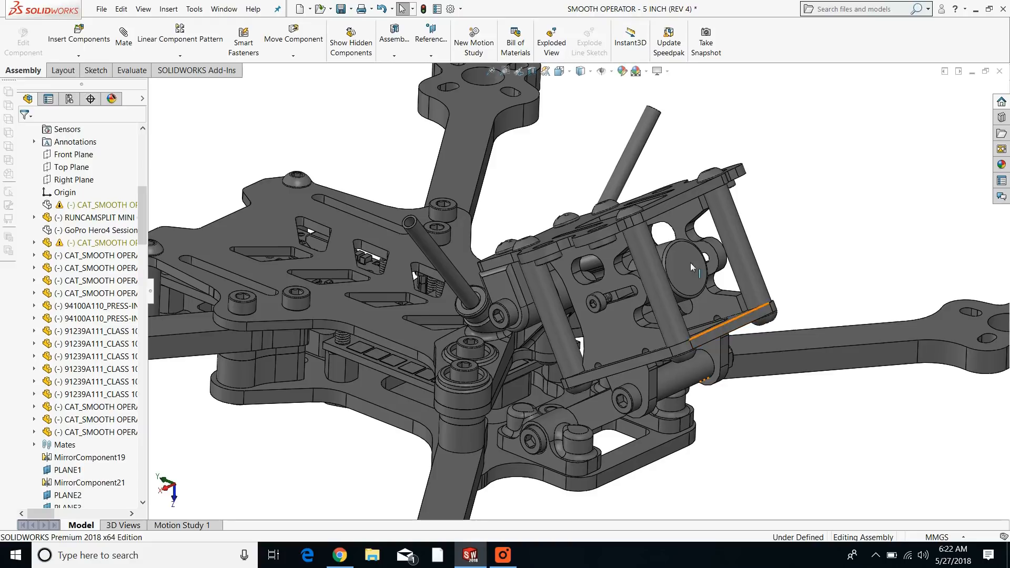
middle_drag(675, 408, 613, 213)
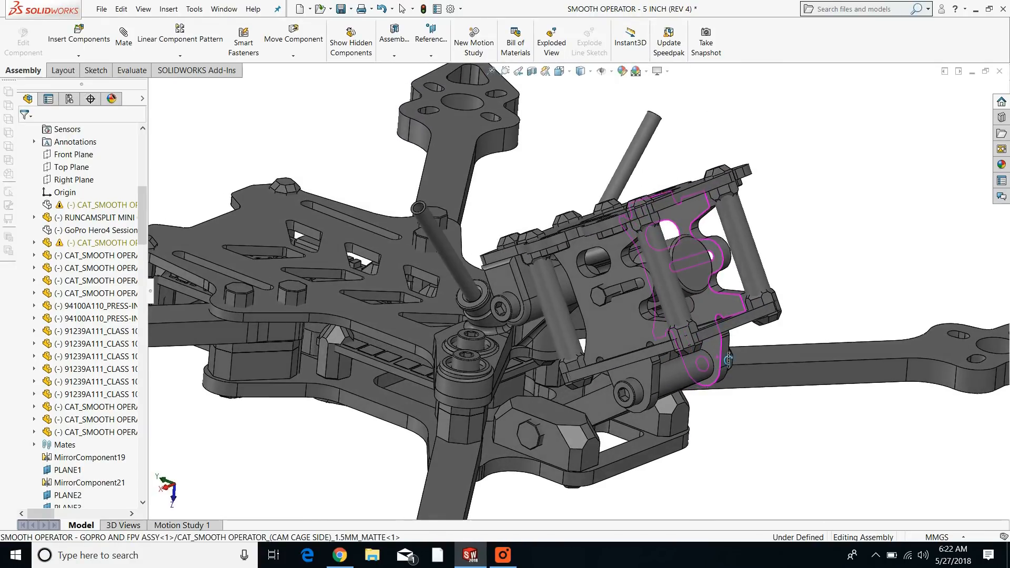
click(692, 277)
middle_drag(692, 276, 690, 347)
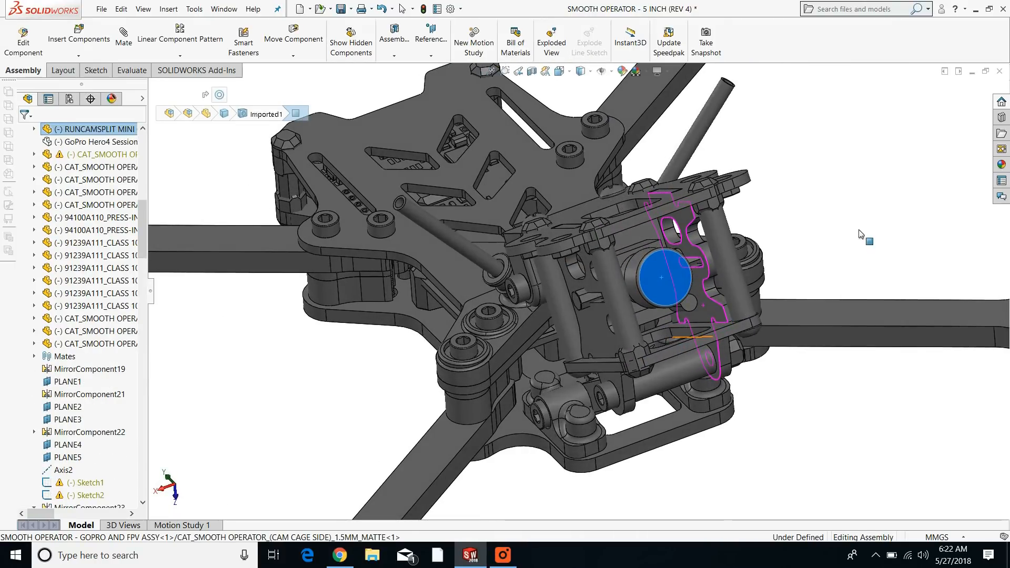
key(Escape)
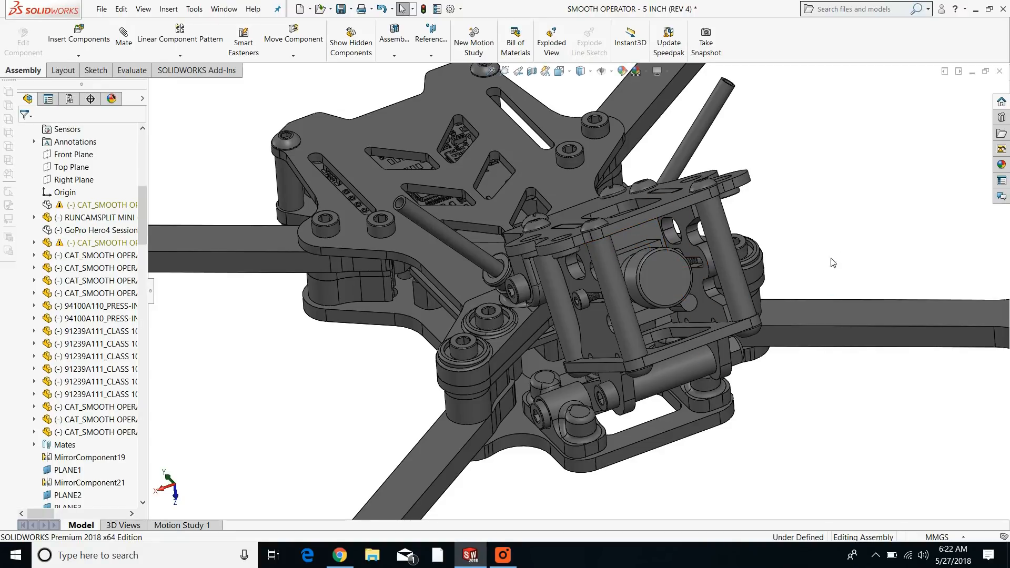
middle_drag(672, 300, 680, 297)
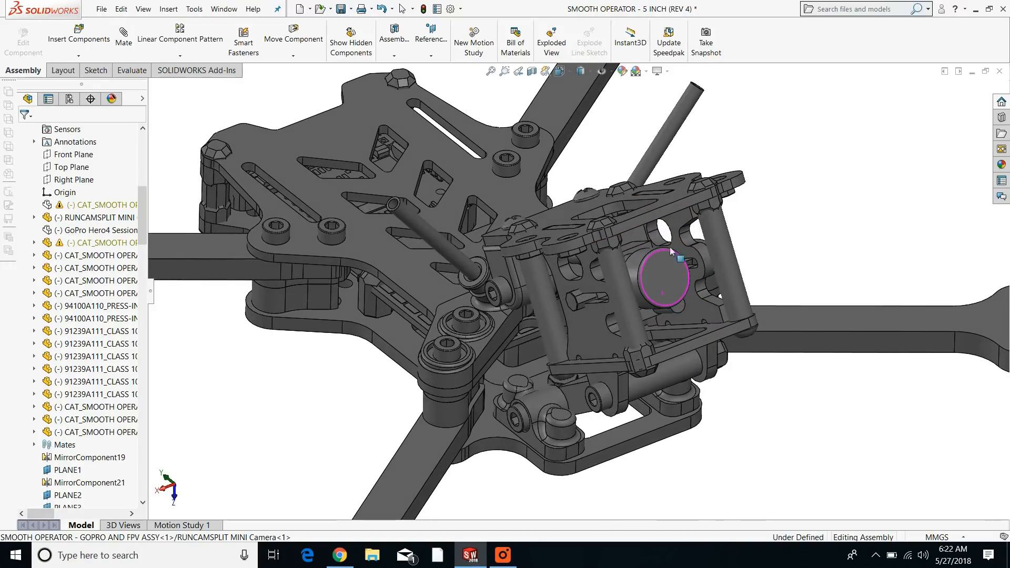
Step: Examine the RunCam Split Mini camera and the lower edge of the camera cage side plate from the front
click(674, 297)
middle_drag(673, 297, 689, 293)
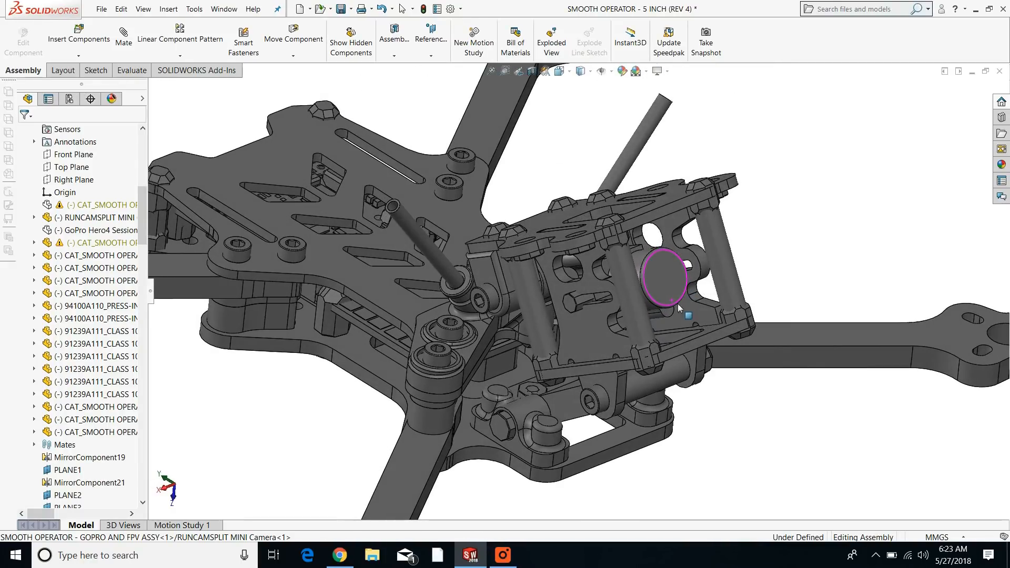
scroll(616, 347, up, 3)
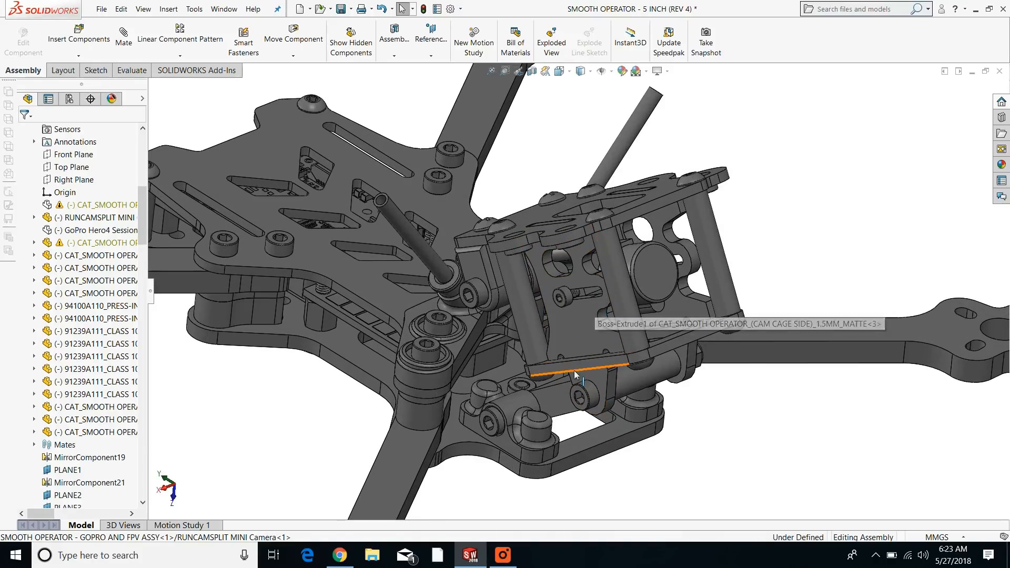
click(579, 369)
scroll(605, 326, down, 3)
middle_drag(607, 326, 608, 327)
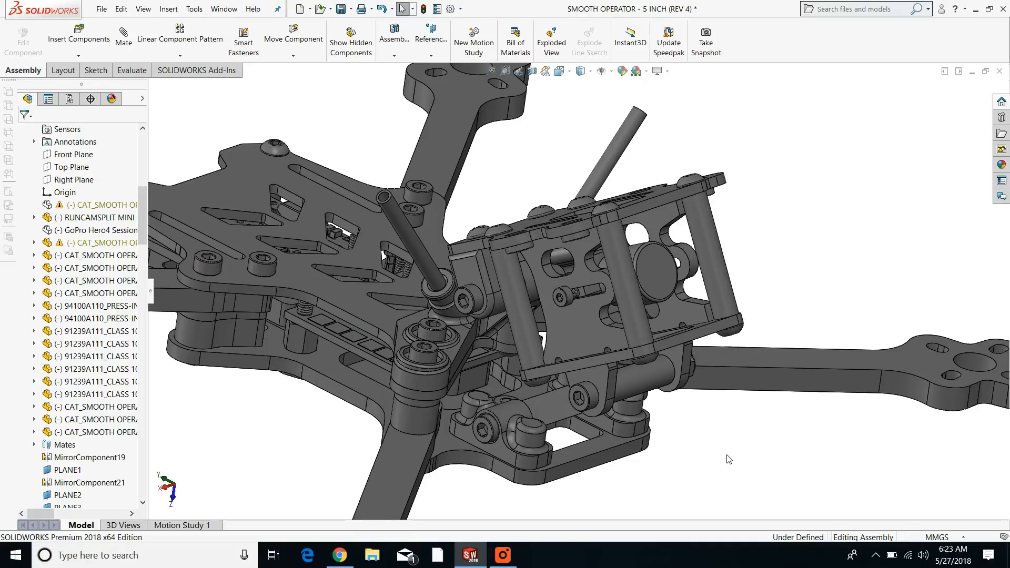
Step: Highlight the side faces of both angle adjustment bulkheads below the camera cage, and clear the selection
click(494, 448)
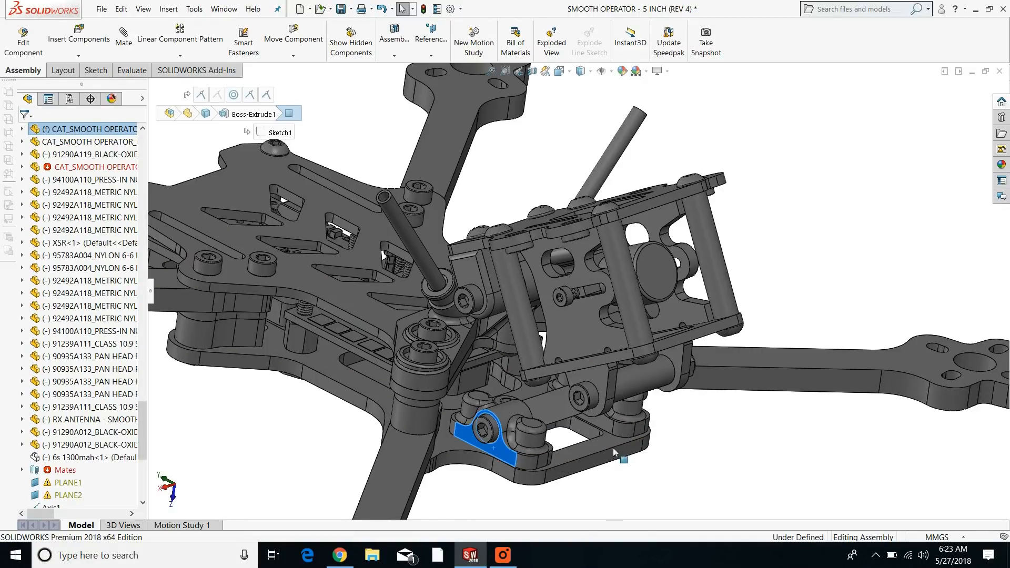
ctrl+click(601, 421)
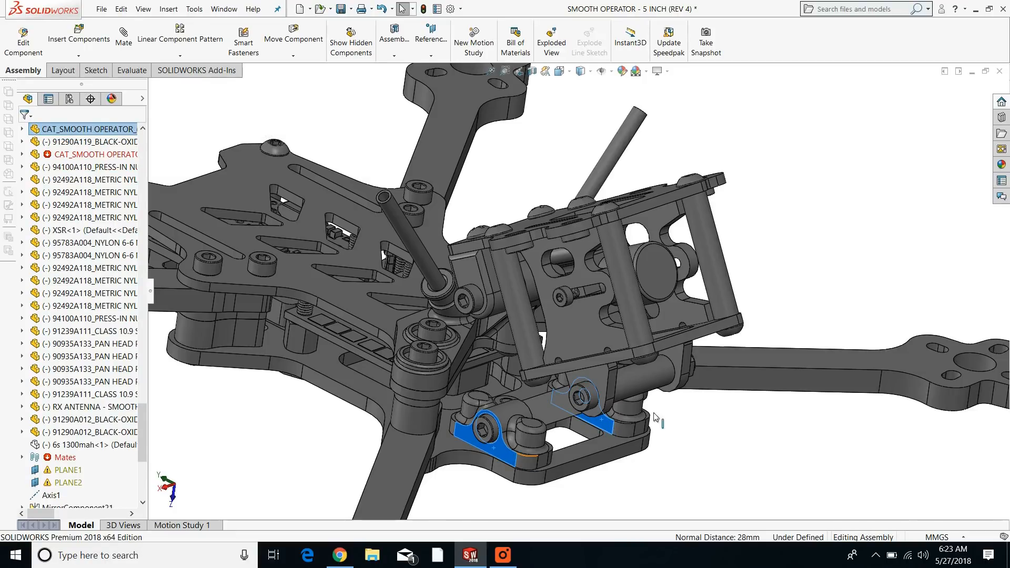
click(712, 440)
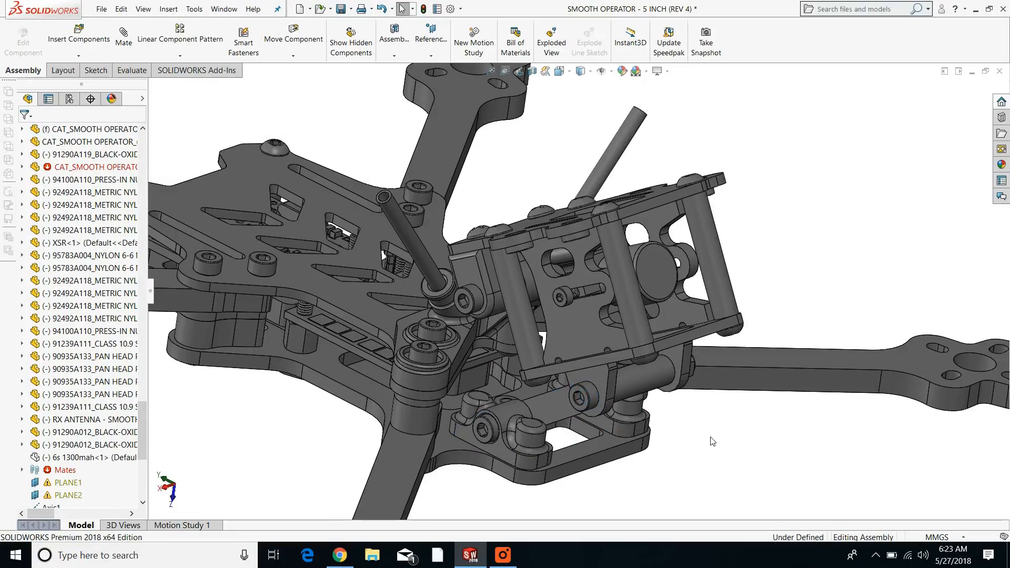
Step: Highlight the 30 degree bar that links the angle adjustment bulkheads, first its face and also the whole component
click(555, 405)
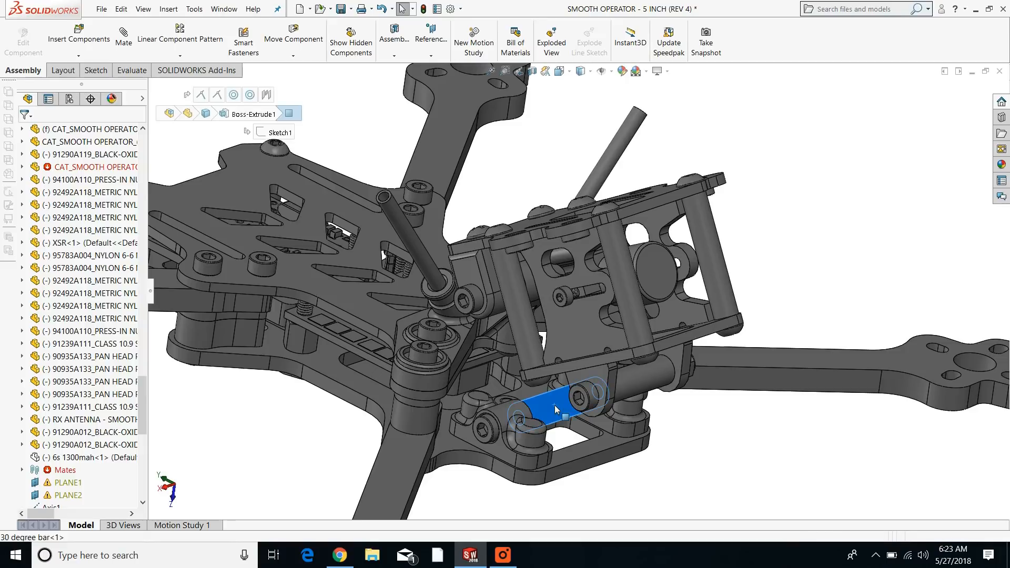
click(100, 131)
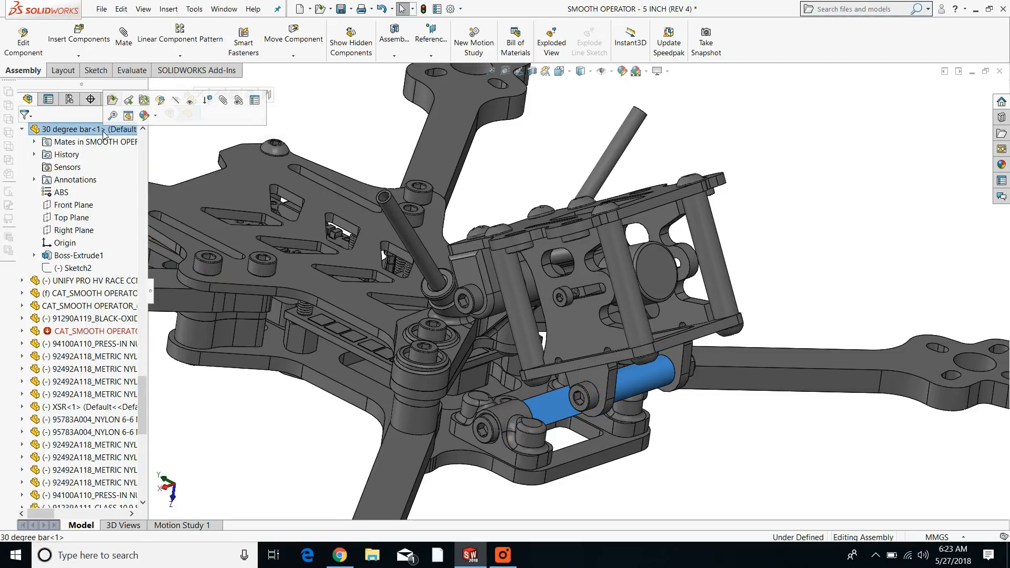
click(765, 264)
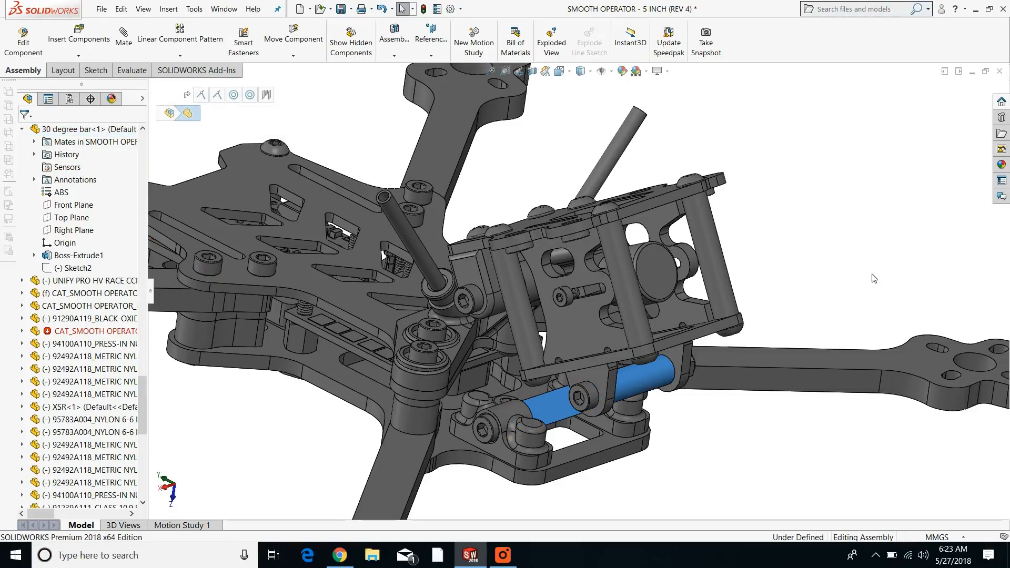
click(551, 405)
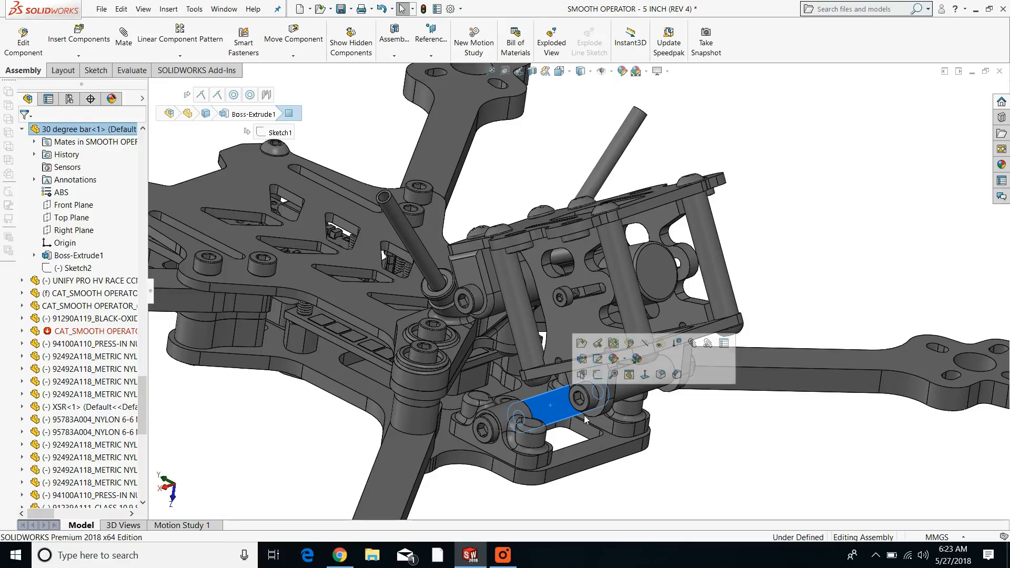
click(784, 457)
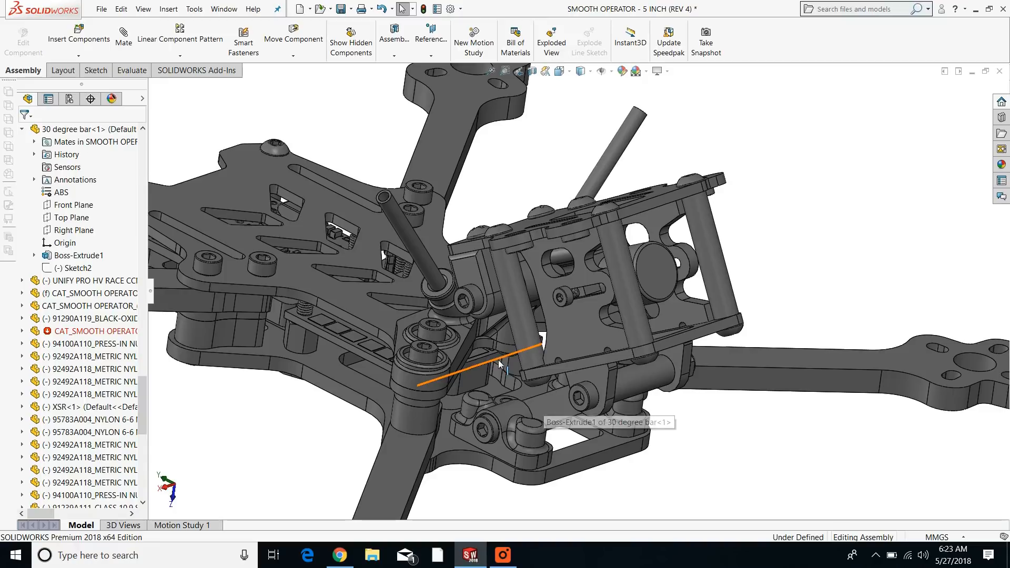
click(553, 408)
click(747, 441)
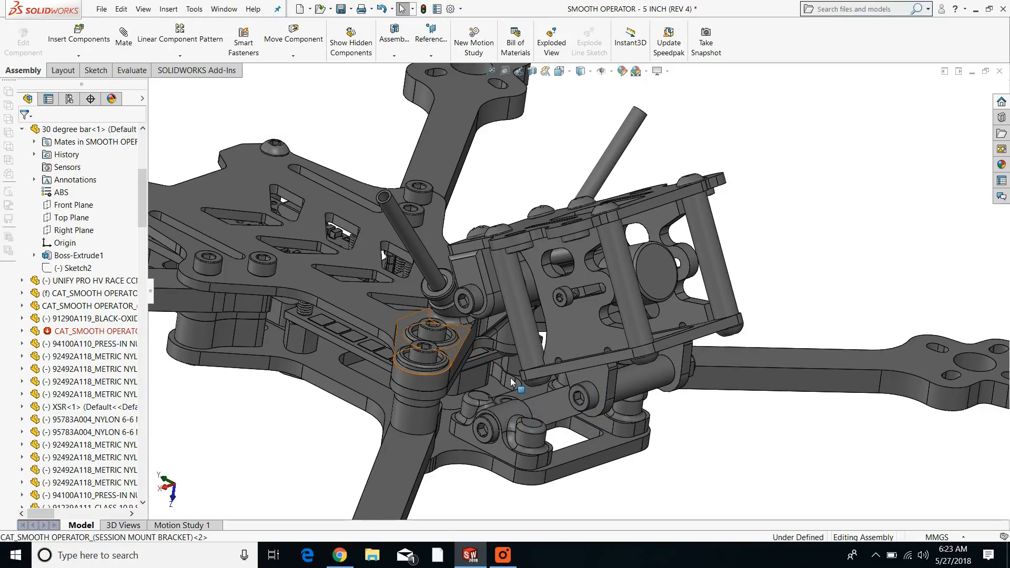
Step: Select the session mount bracket behind the camera cage and open it as a separate part
click(454, 350)
middle_drag(454, 350, 612, 432)
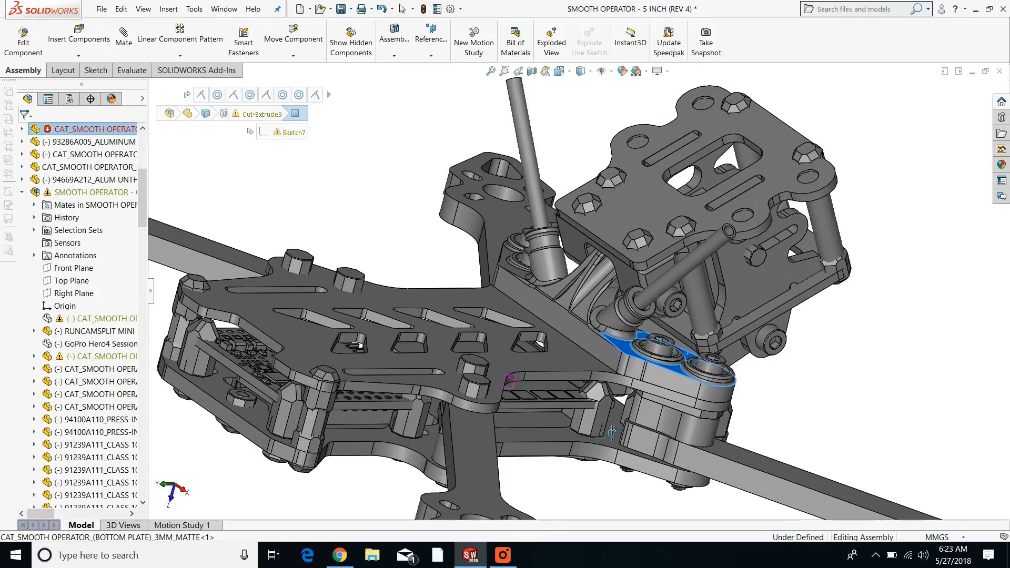
click(679, 296)
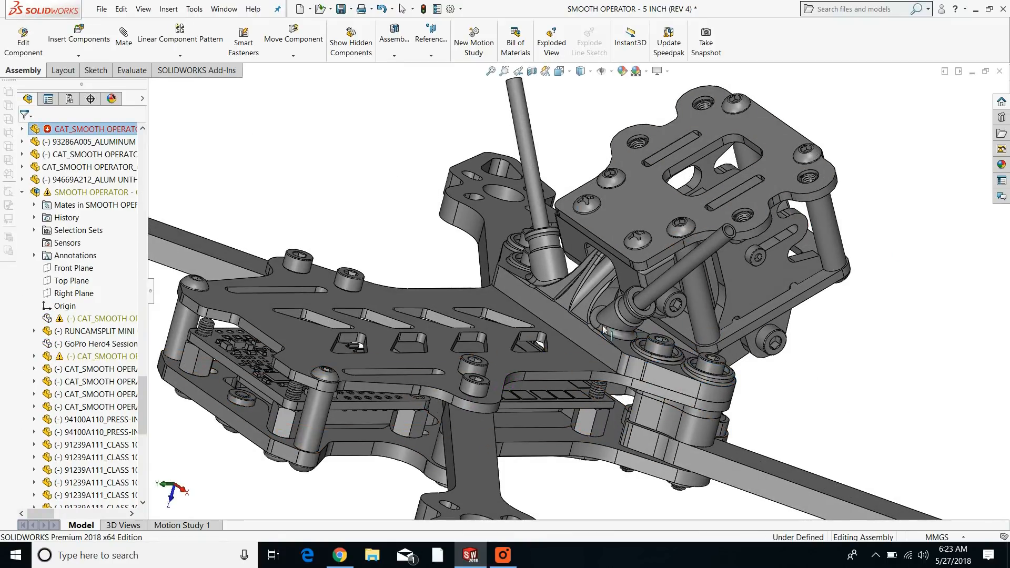
click(570, 321)
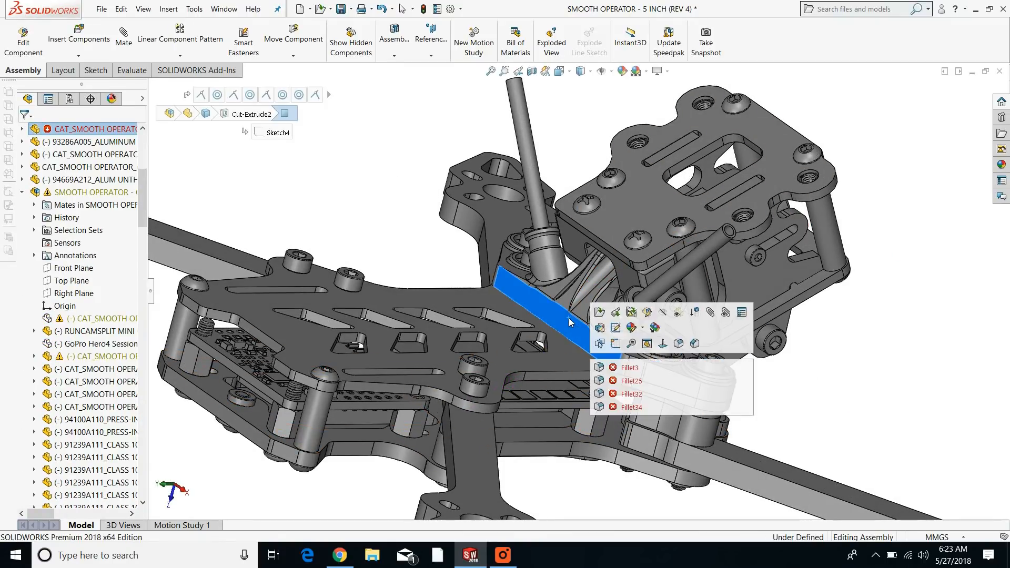
right_click(570, 322)
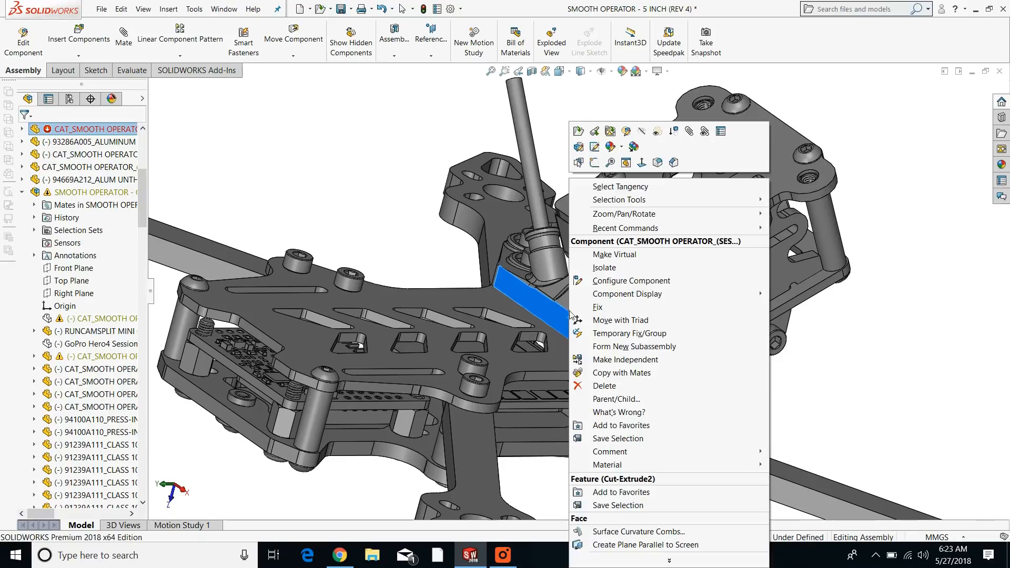
click(587, 137)
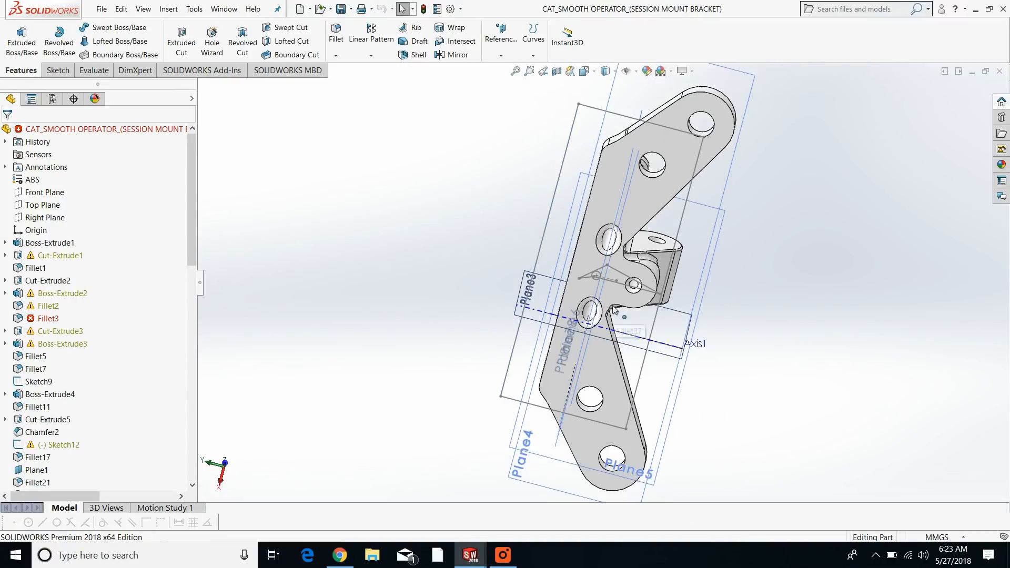
Step: Inspect the session mount bracket with its antenna holders from different angles and close the part
middle_drag(614, 309, 634, 333)
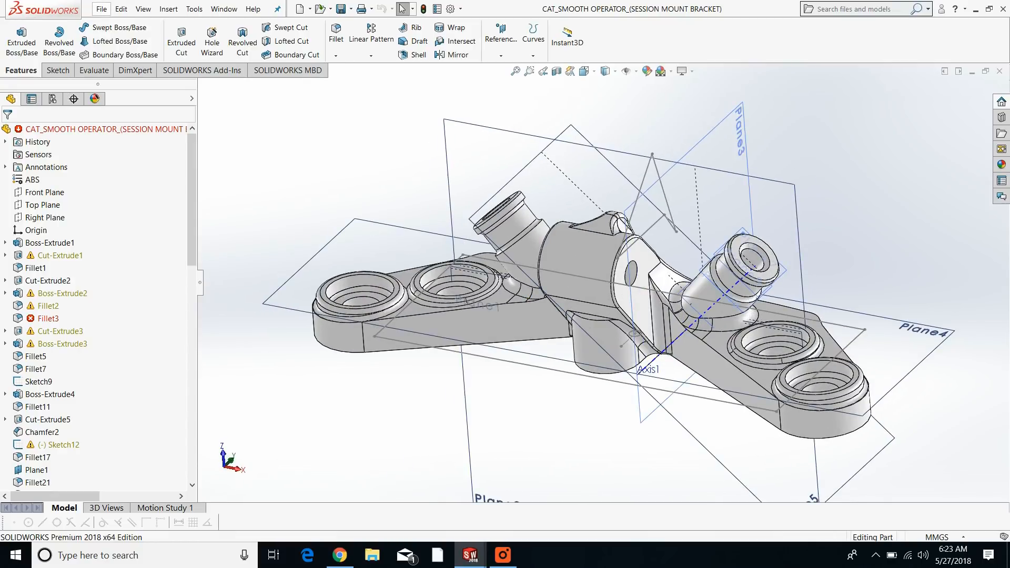
click(100, 10)
click(126, 65)
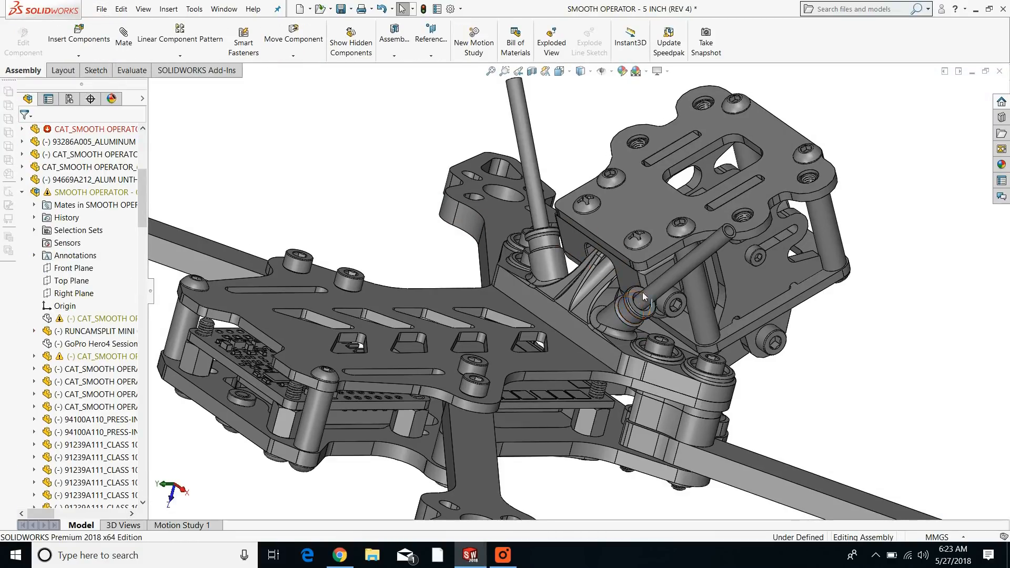
Step: Examine how the camera swing bracket joins the rear of the camera cage to the session mount bracket
middle_drag(620, 276, 582, 247)
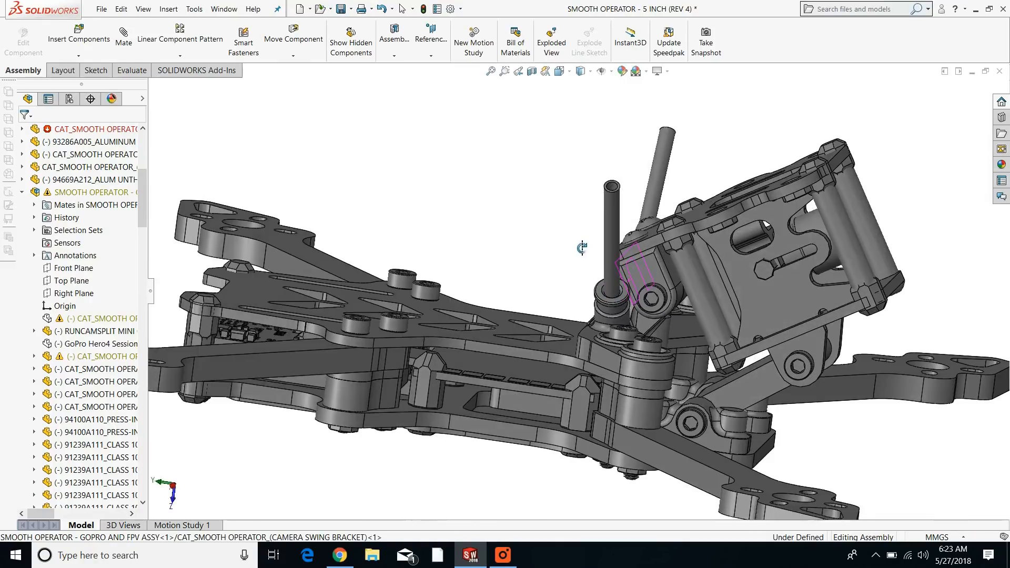
click(646, 263)
middle_drag(646, 263, 695, 289)
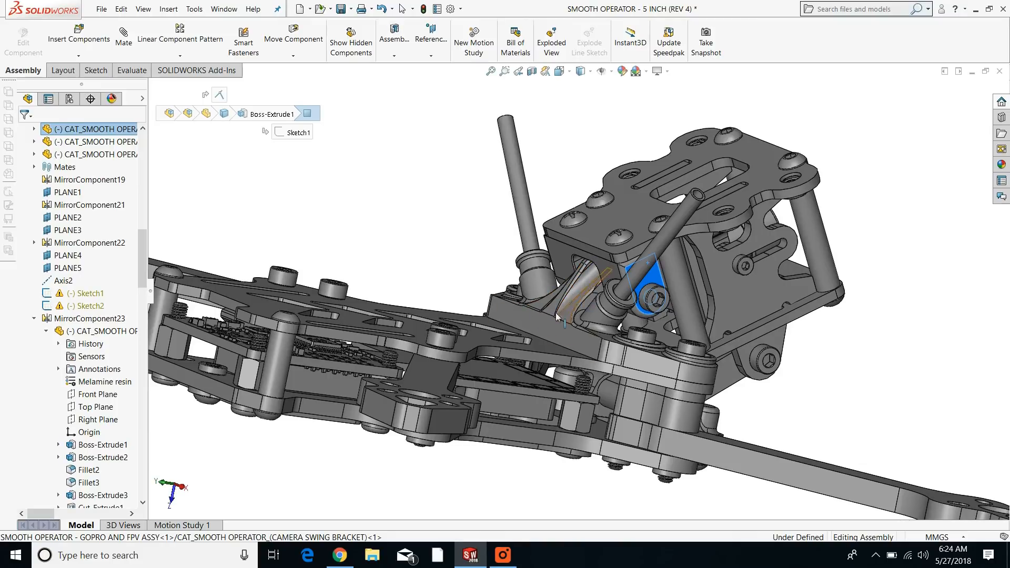
scroll(582, 318, down, 1)
middle_drag(582, 318, 586, 347)
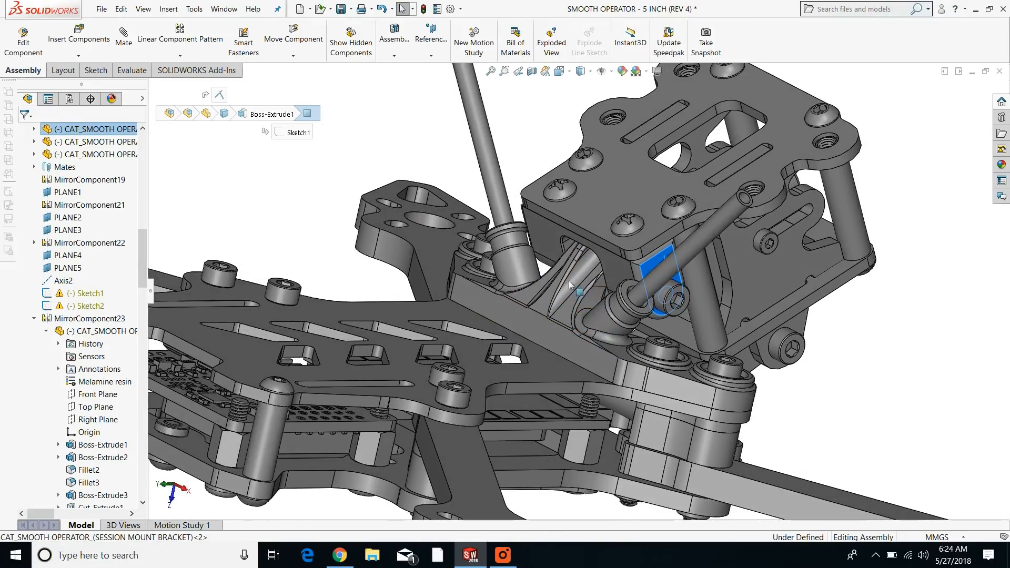
click(524, 180)
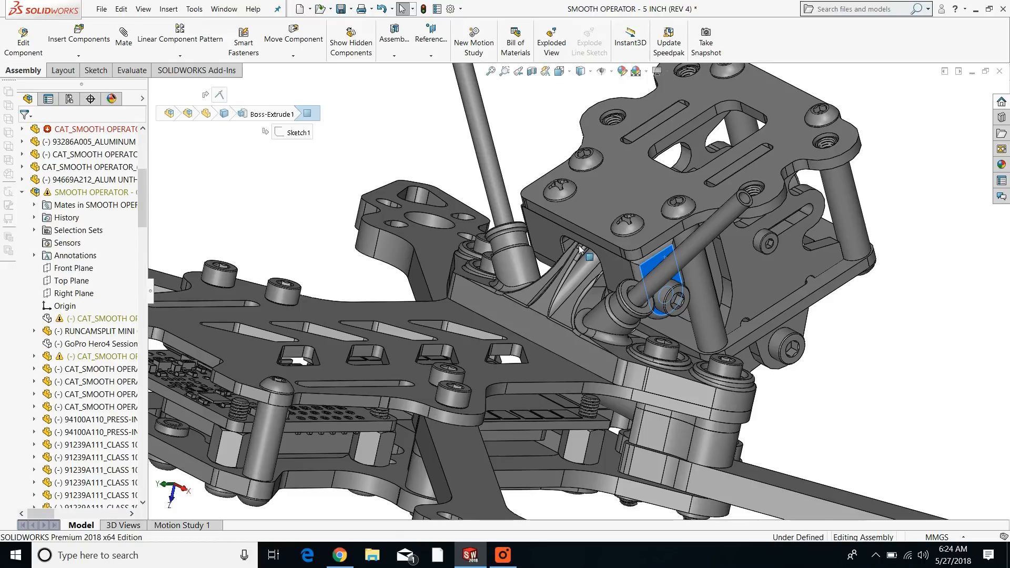
Step: Open the camera swing bracket as its own part to inspect its shape, and close it
click(616, 269)
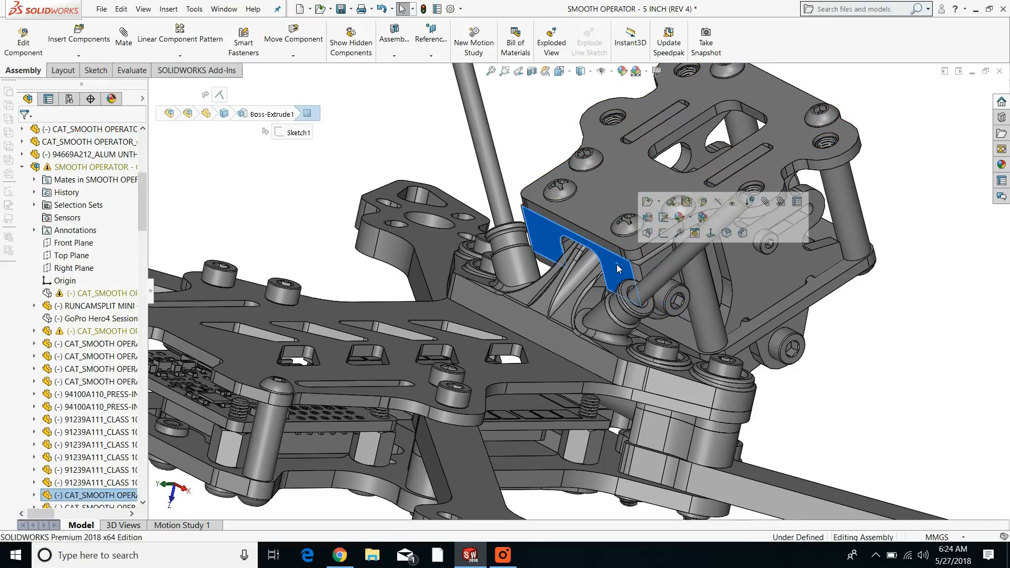
click(108, 495)
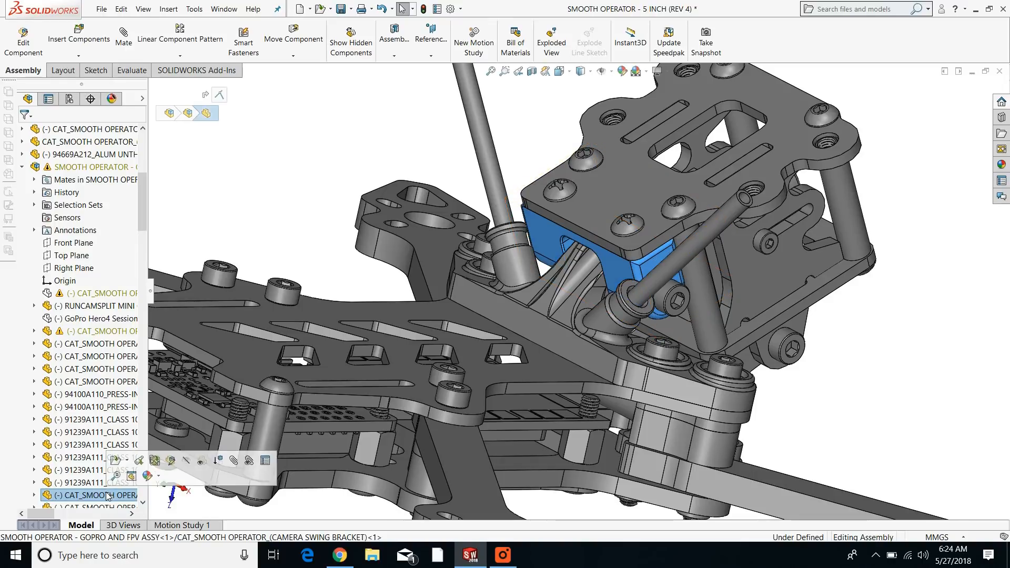
right_click(107, 493)
click(114, 283)
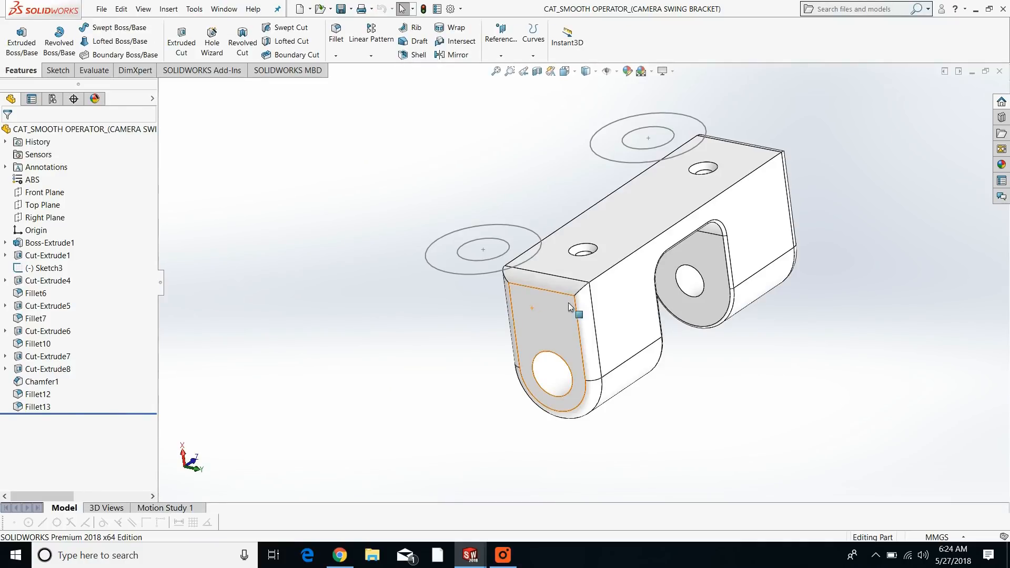
click(101, 9)
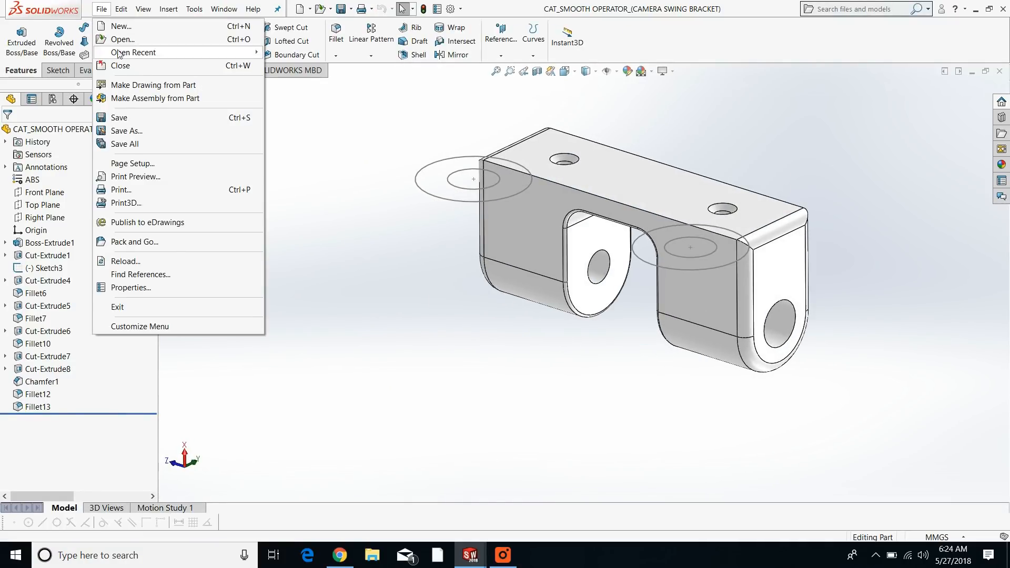
click(120, 65)
click(497, 559)
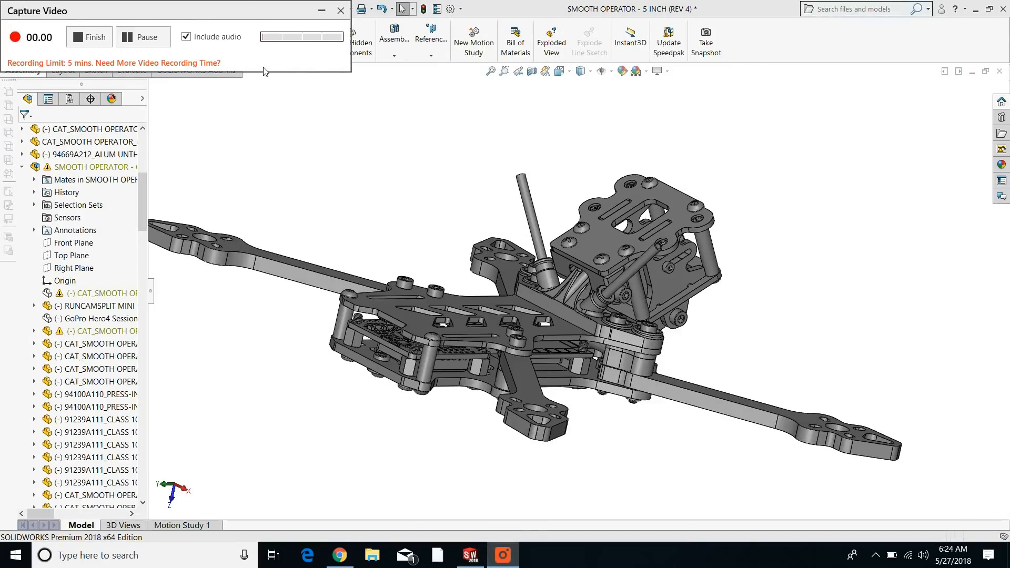
click(320, 12)
Step: Examine the 30 degree bar and the angle adjustment bulkheads that set the camera cage's tilt, from different angles
middle_drag(657, 332, 582, 342)
scroll(752, 361, down, 5)
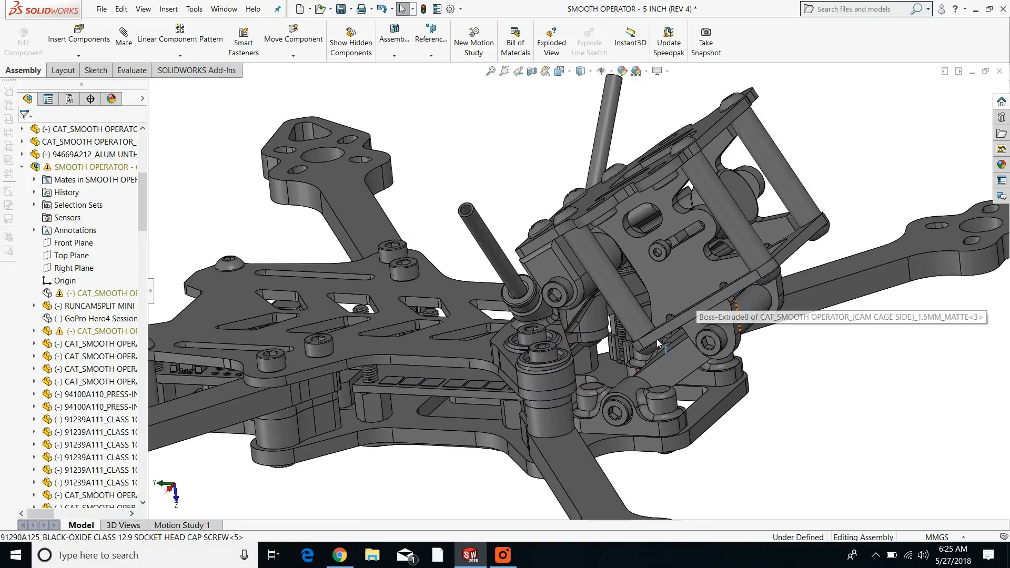
middle_drag(750, 358, 757, 385)
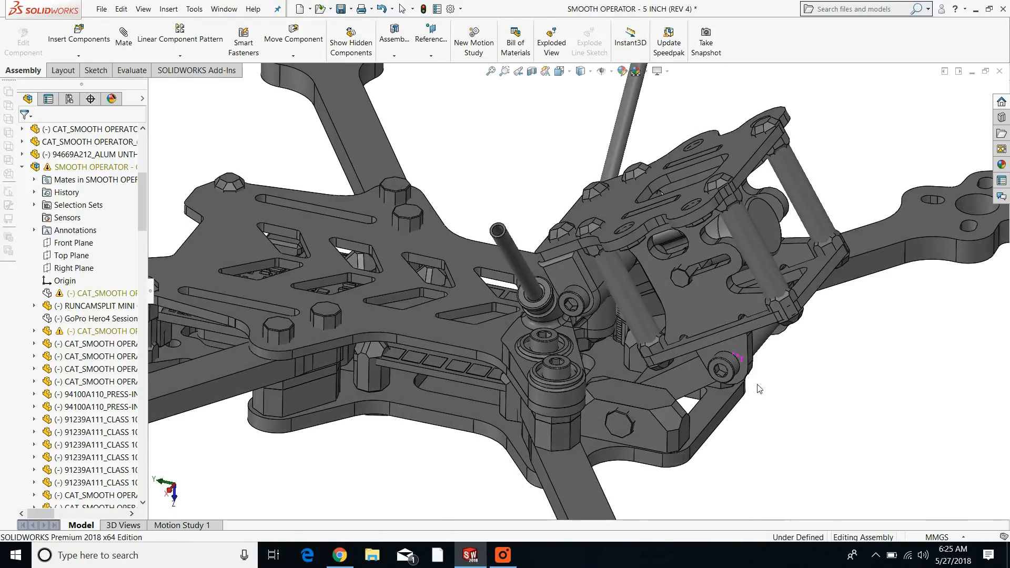
scroll(798, 336, up, 3)
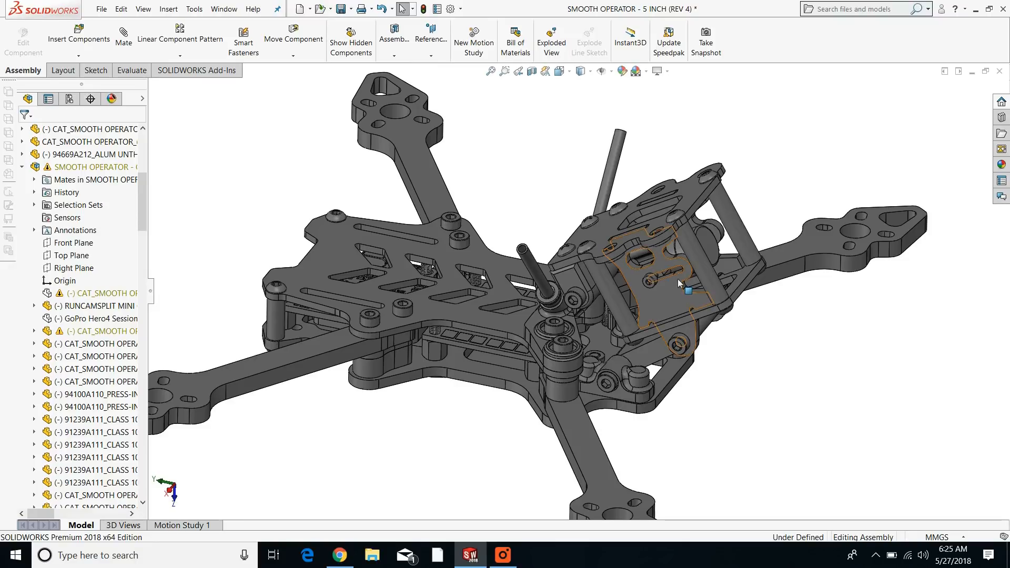
middle_drag(710, 326, 619, 370)
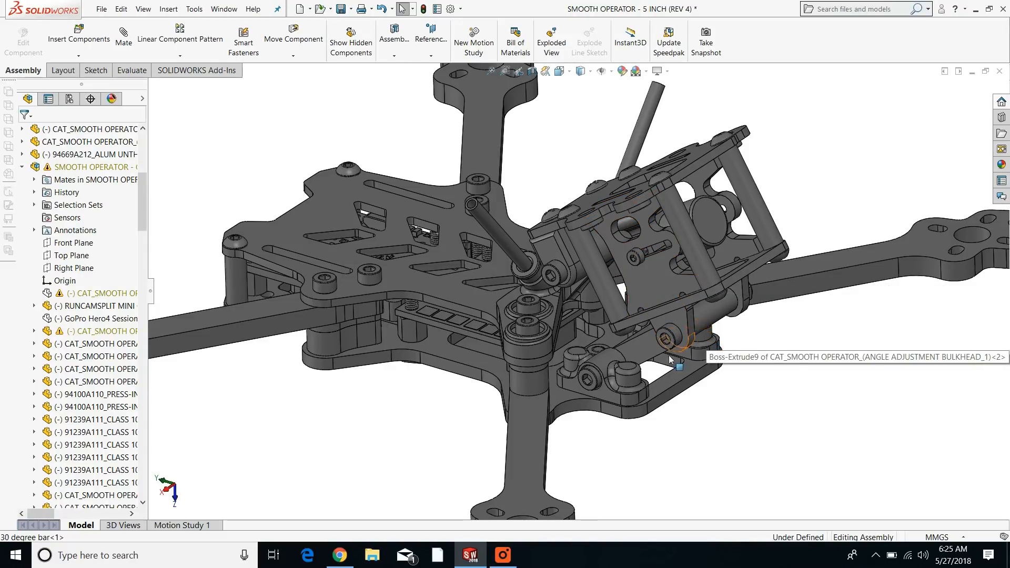
mouse_move(716, 419)
middle_down()
mouse_move(726, 424)
mouse_move(717, 419)
middle_up()
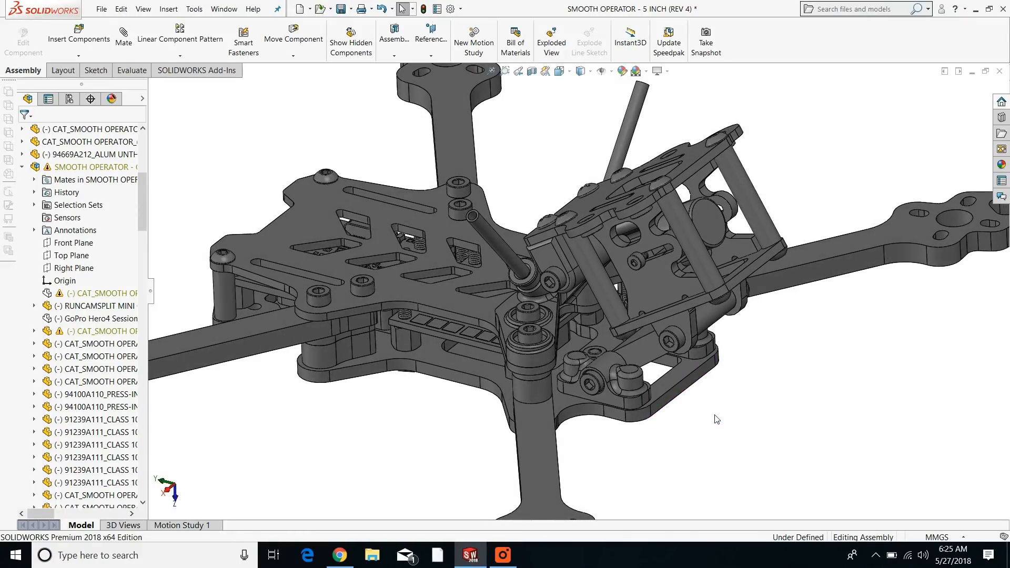
middle_drag(672, 408, 610, 363)
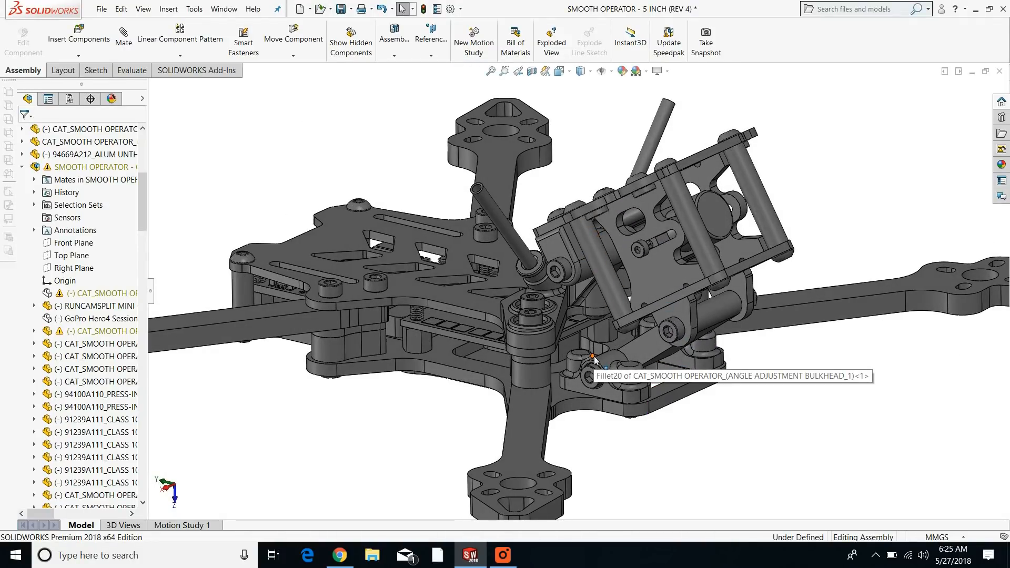
middle_drag(594, 356, 713, 355)
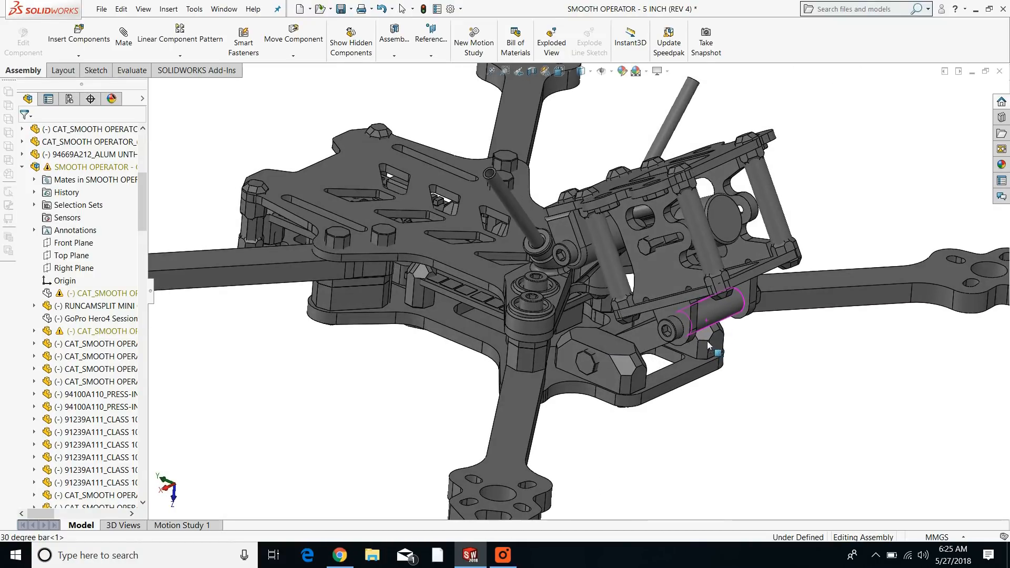
Step: Examine how the camera cage's bottom plate sits over the 30 degree bar, up close and within the whole frame
scroll(673, 282, up, 3)
scroll(695, 269, down, 5)
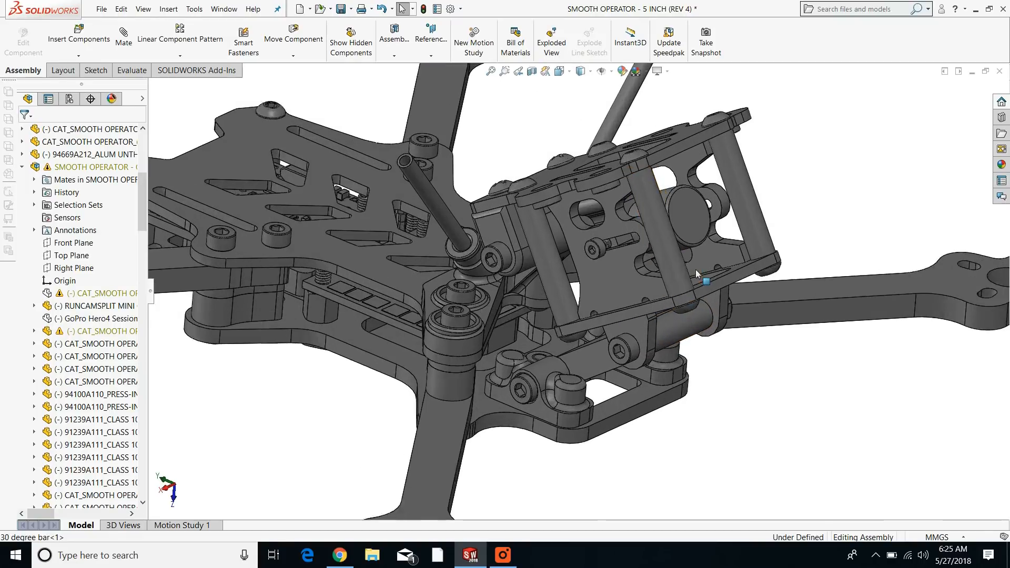
scroll(695, 269, down, 5)
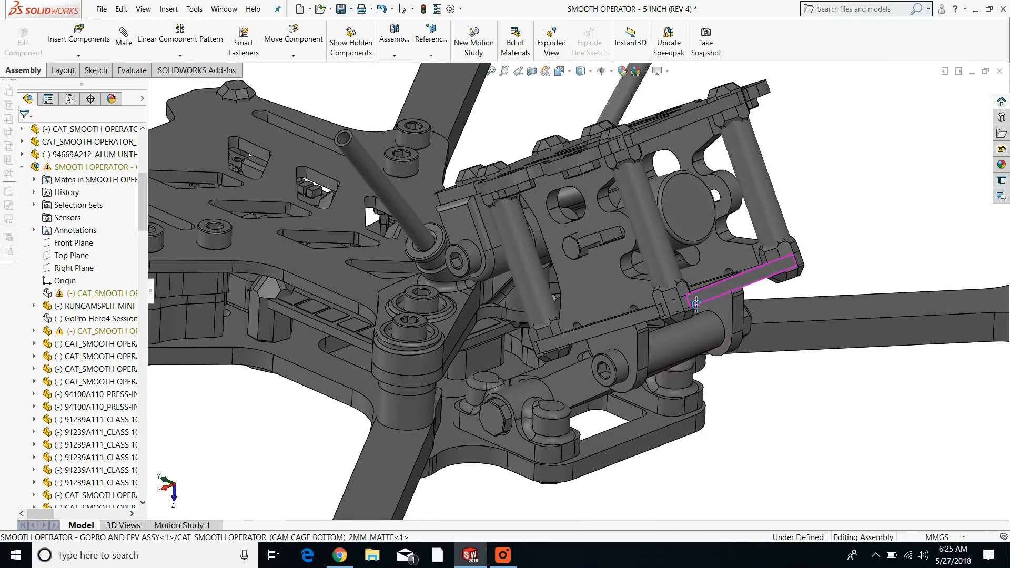
scroll(622, 314, up, 8)
middle_drag(540, 301, 491, 266)
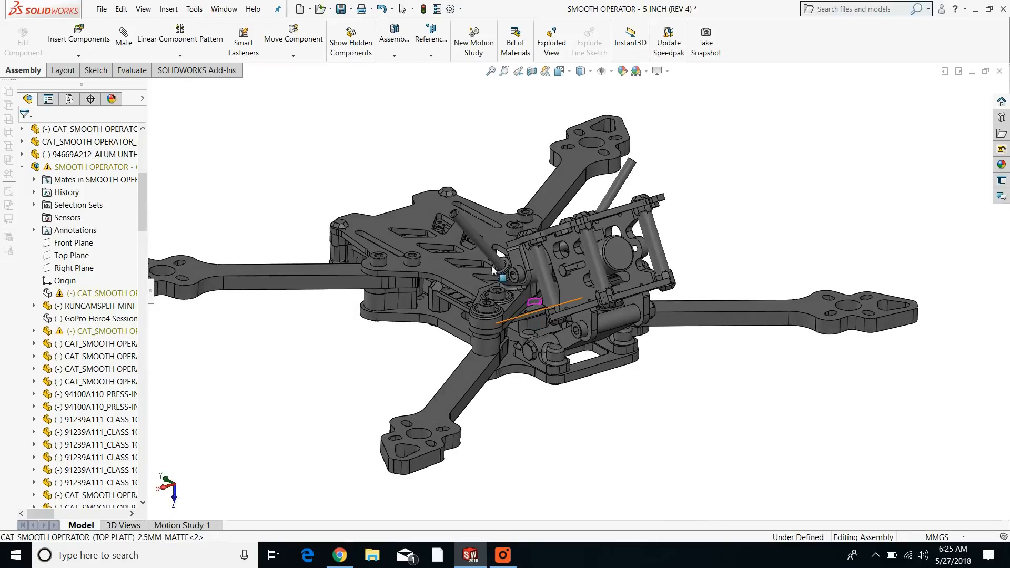
scroll(492, 268, down, 3)
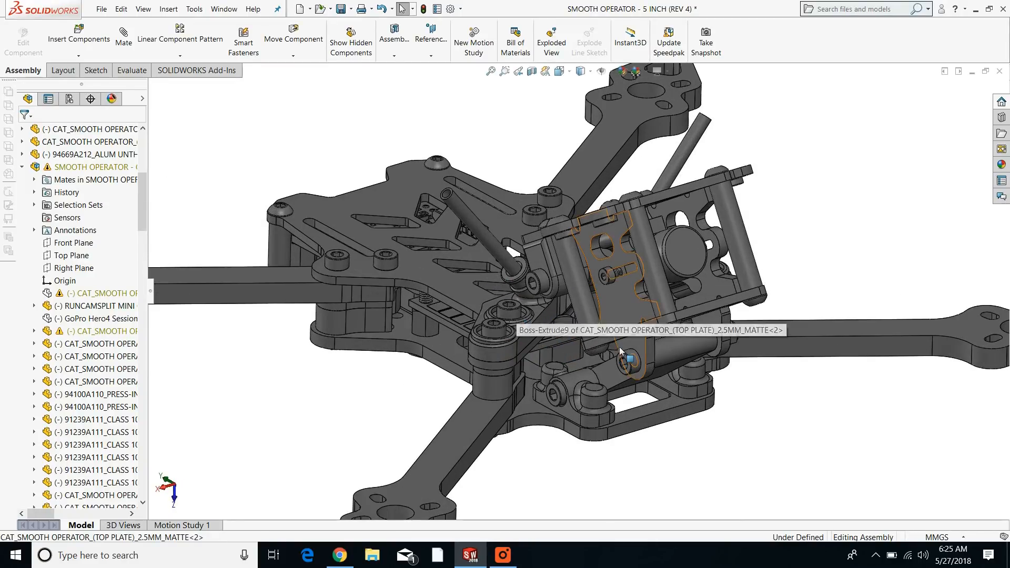
scroll(621, 353, up, 5)
middle_drag(664, 349, 686, 368)
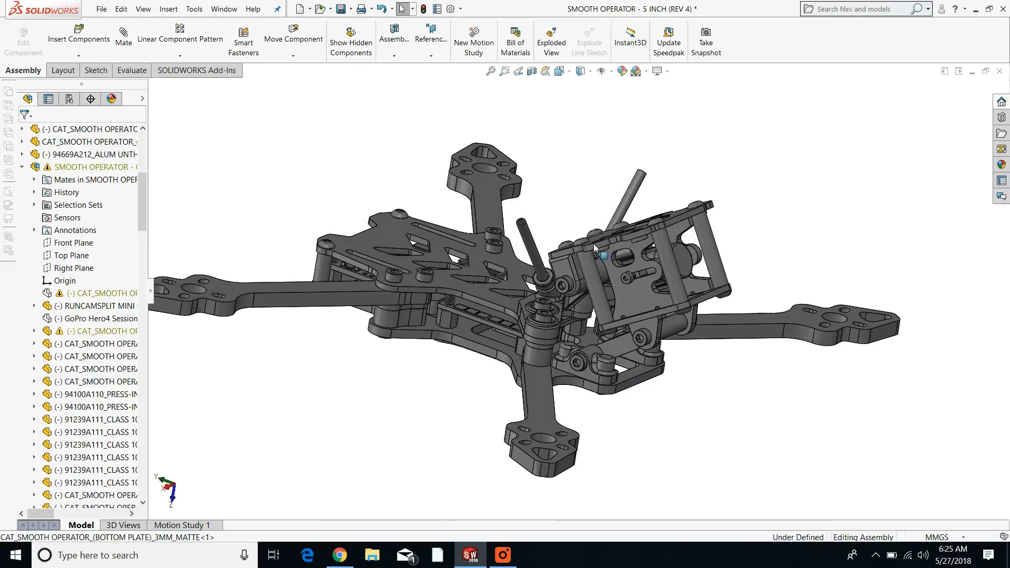
Step: Examine the screw at the end of the 30 degree bar and the camera cage sides around the RunCam Split Mini camera
scroll(613, 290, down, 2)
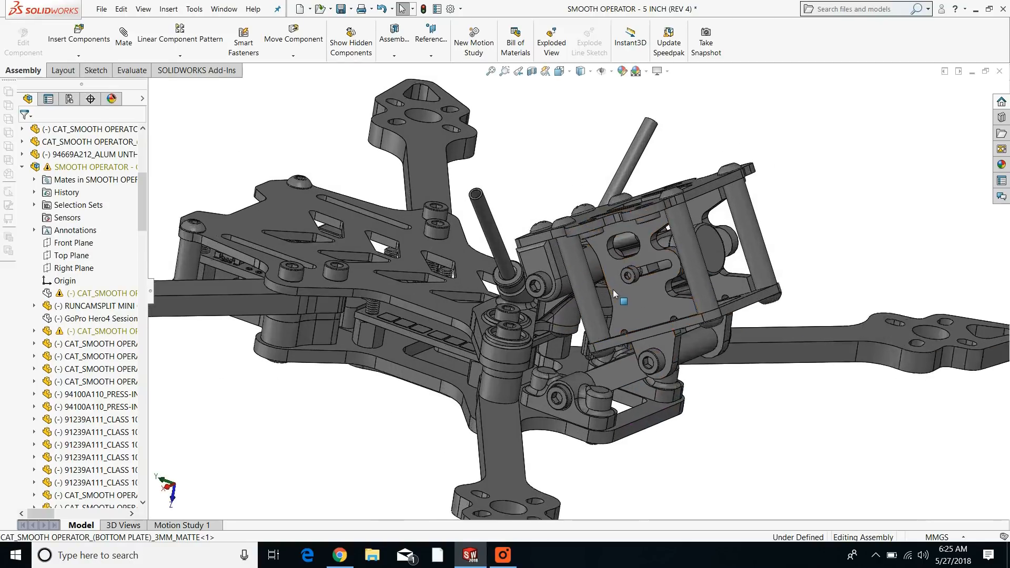
scroll(614, 289, down, 1)
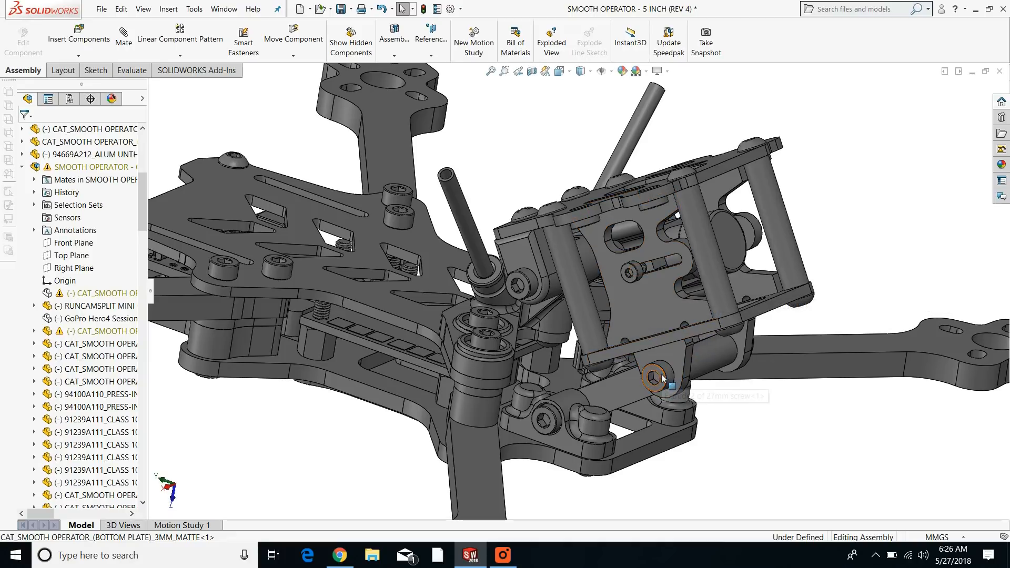
scroll(677, 381, up, 3)
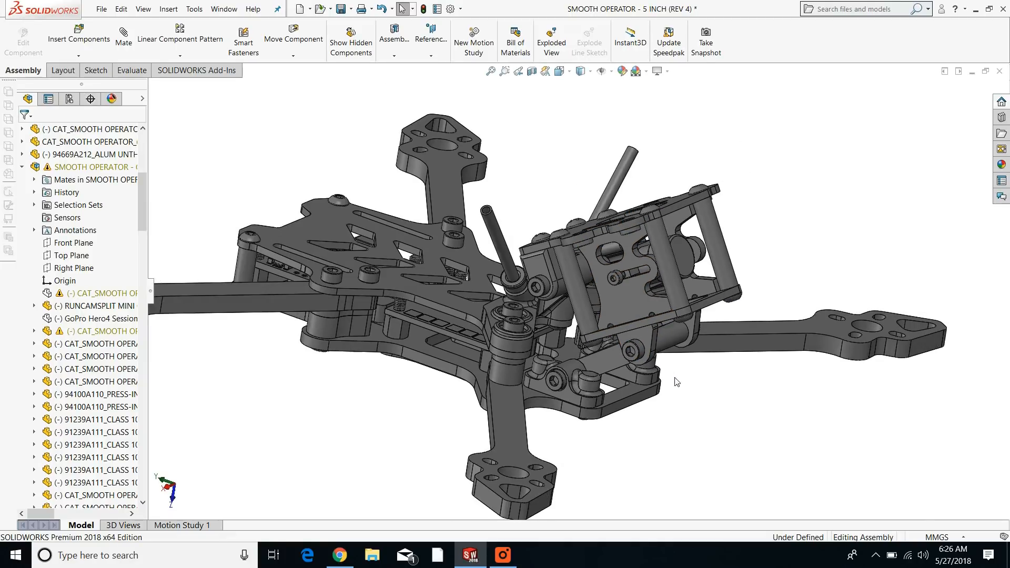
mouse_move(683, 371)
middle_down()
mouse_move(673, 382)
mouse_move(689, 354)
middle_up()
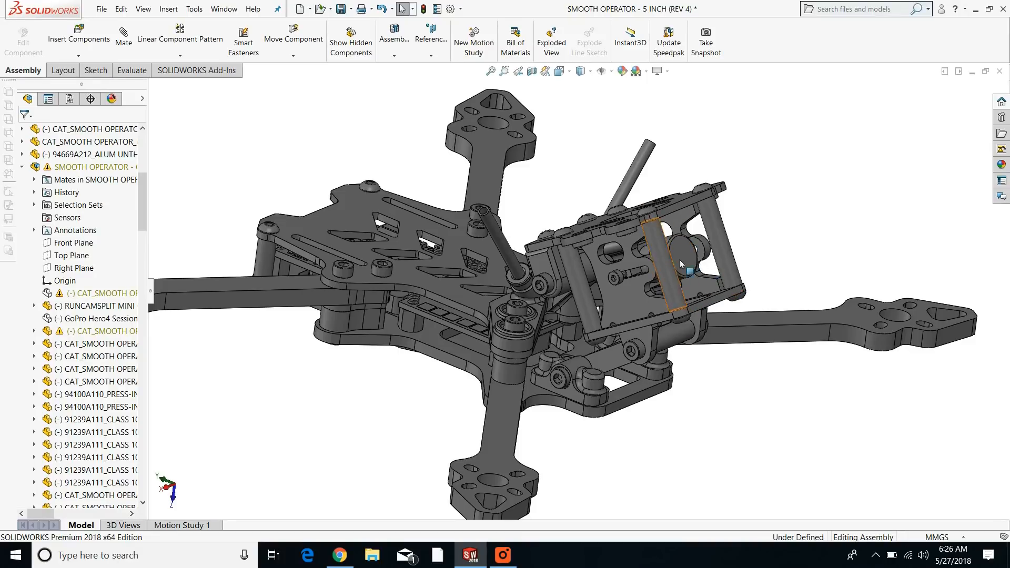
scroll(681, 266, down, 5)
middle_drag(666, 284, 663, 295)
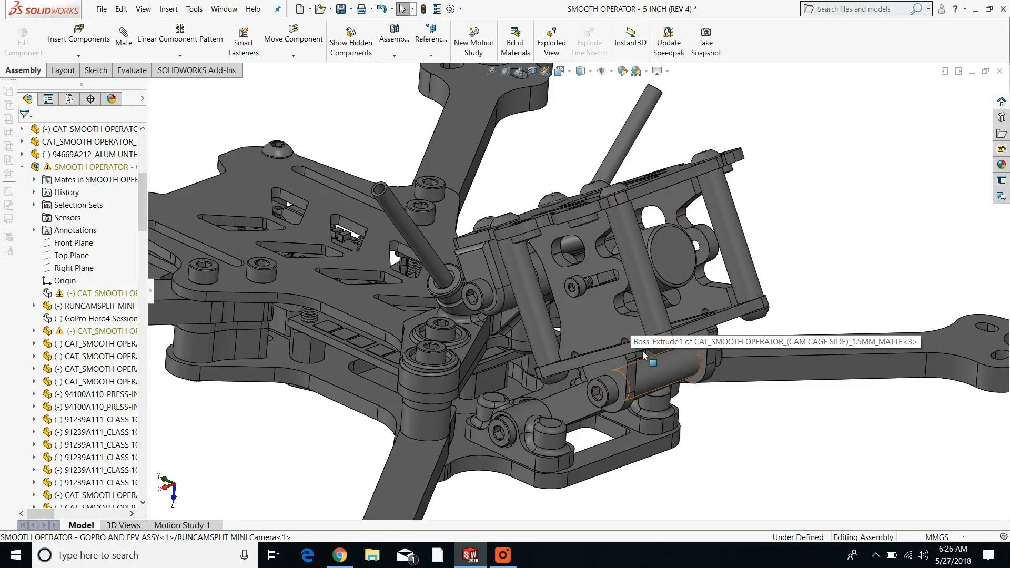
scroll(552, 321, up, 3)
scroll(537, 317, up, 3)
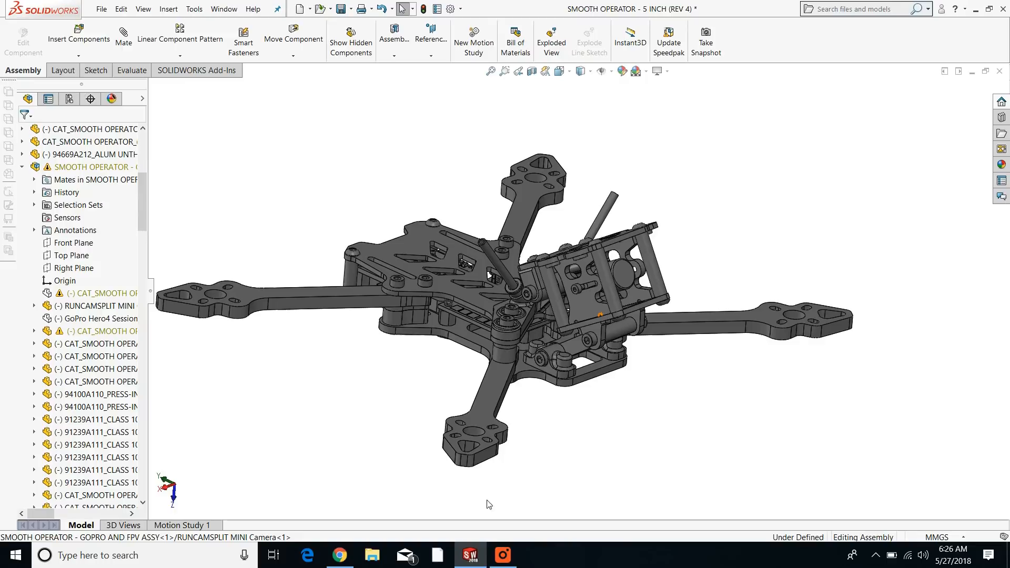
click(503, 555)
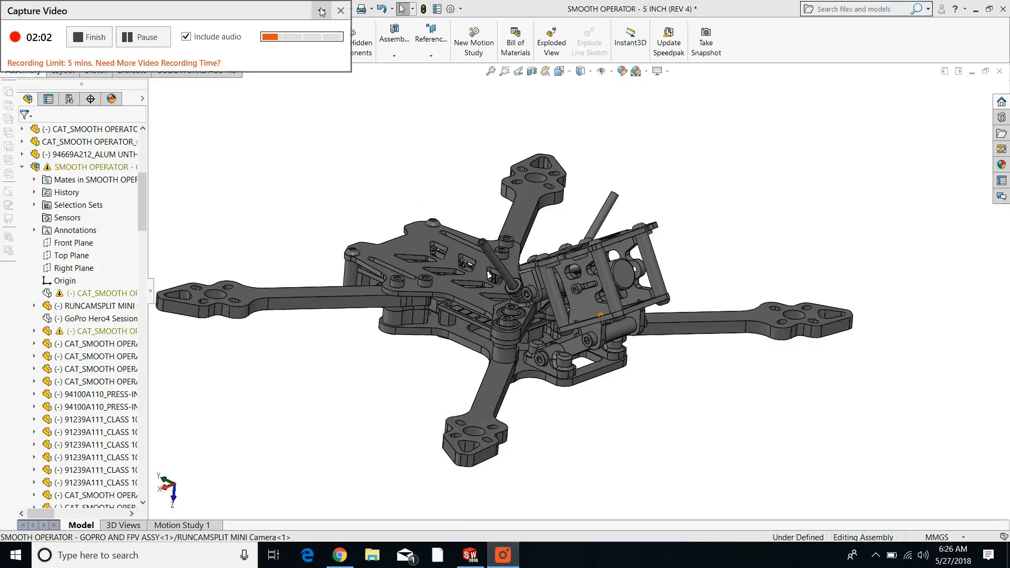
click(322, 11)
Step: Examine the frame's main body from the side and rear, including the top plate, standoffs and electronics stacks between the plates
middle_drag(475, 358, 556, 289)
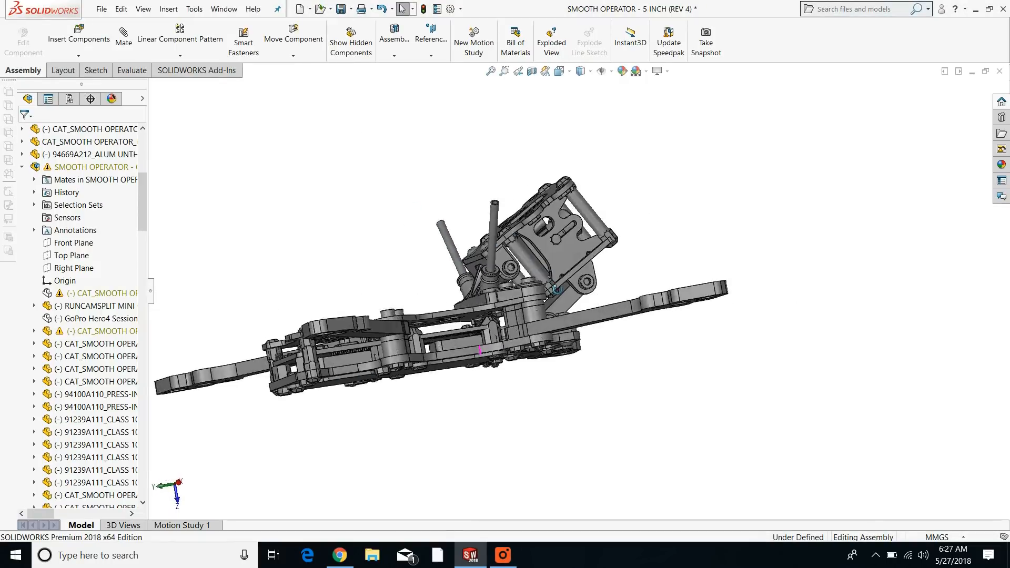
scroll(452, 315, down, 8)
middle_drag(445, 323, 458, 341)
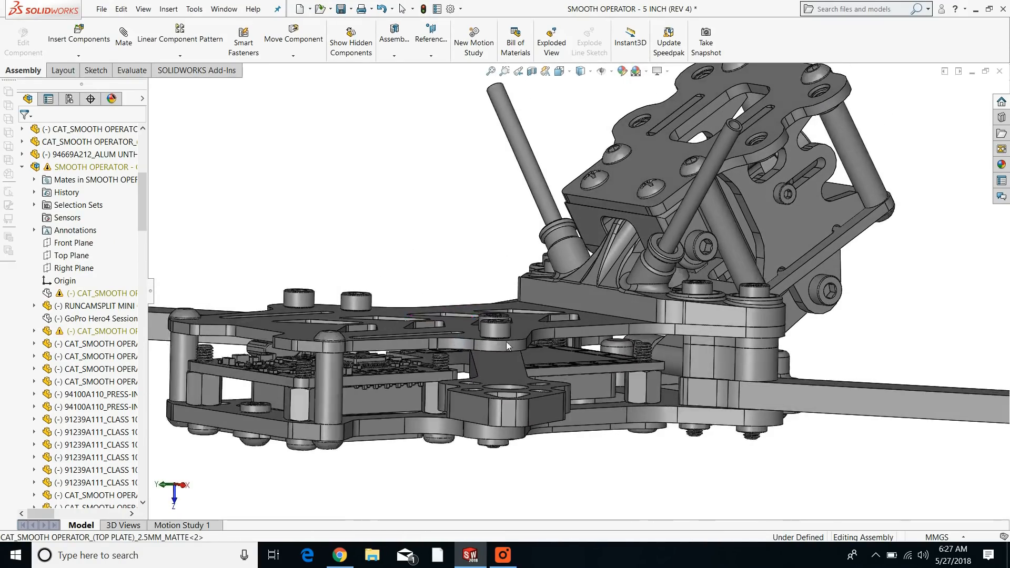
scroll(562, 345, up, 4)
middle_drag(578, 371, 553, 393)
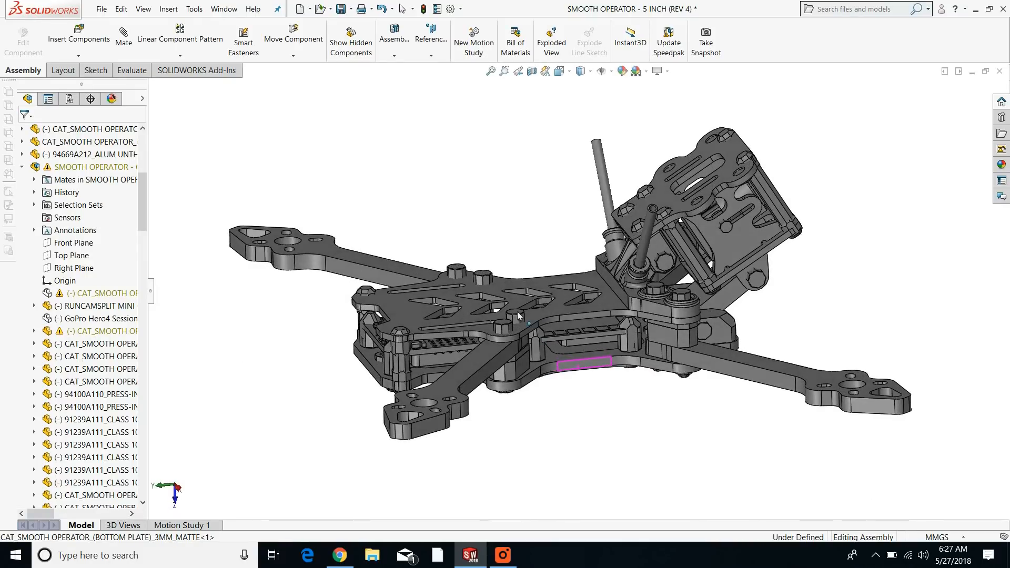
scroll(529, 340, down, 3)
middle_drag(632, 375, 518, 380)
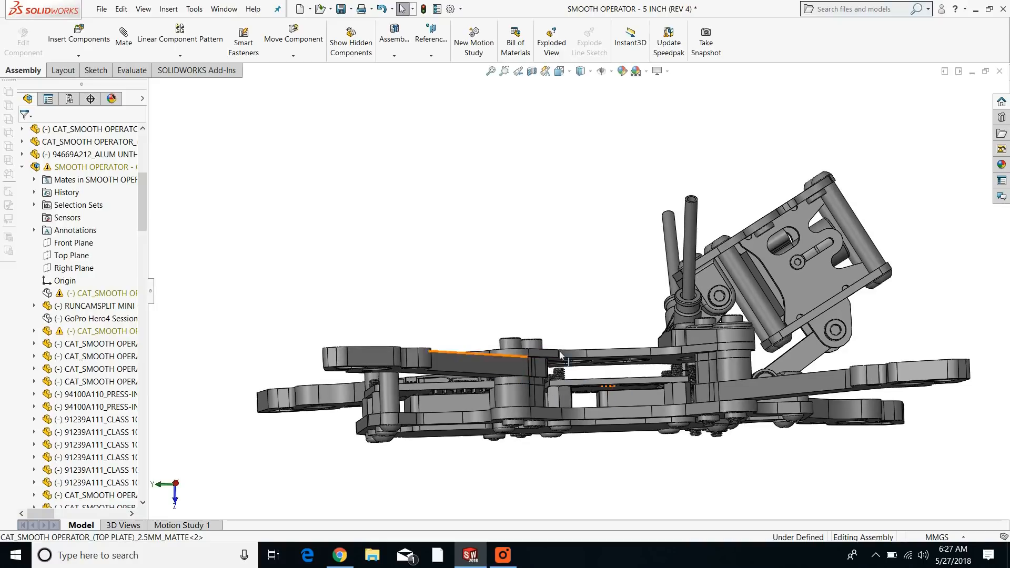
middle_drag(598, 396, 695, 418)
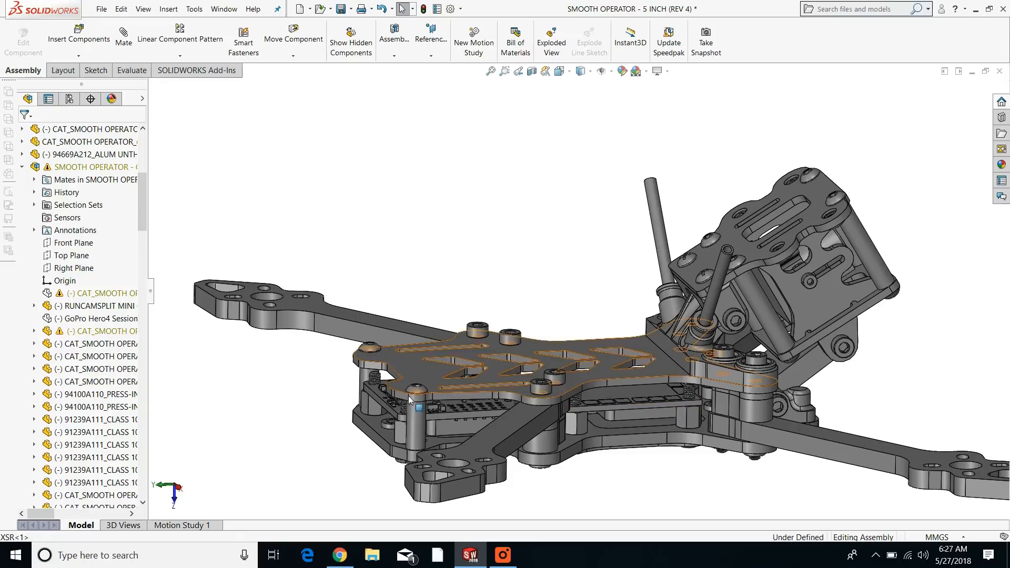
scroll(648, 431, up, 5)
middle_drag(620, 417, 712, 450)
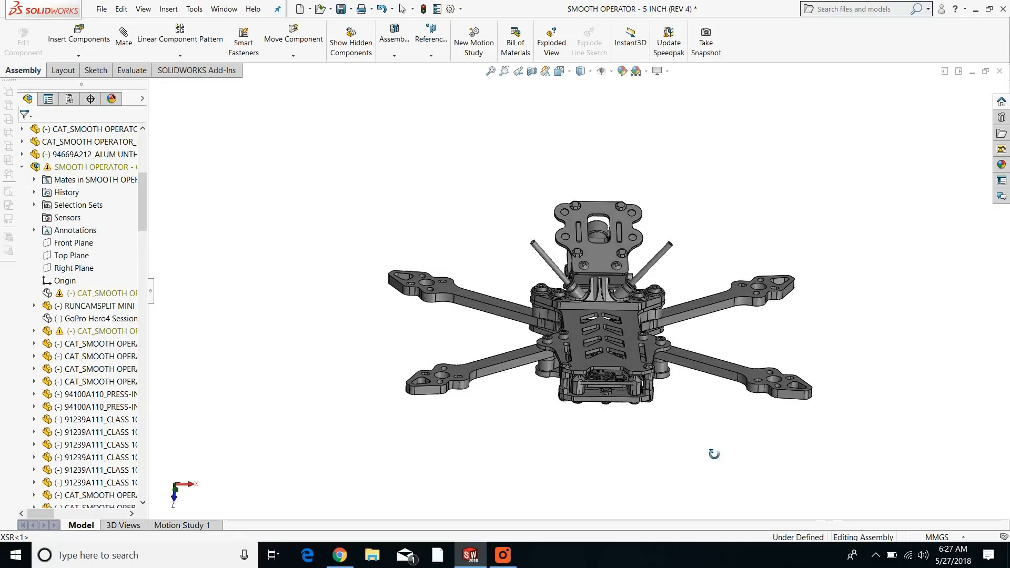
scroll(577, 337, down, 6)
middle_drag(578, 337, 481, 293)
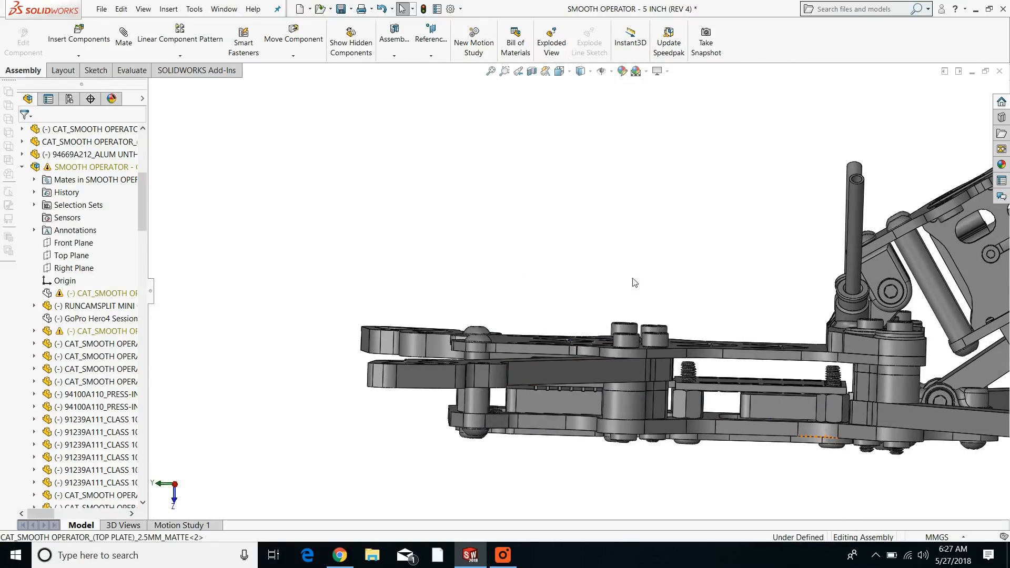
middle_drag(763, 392, 720, 370)
scroll(613, 345, down, 5)
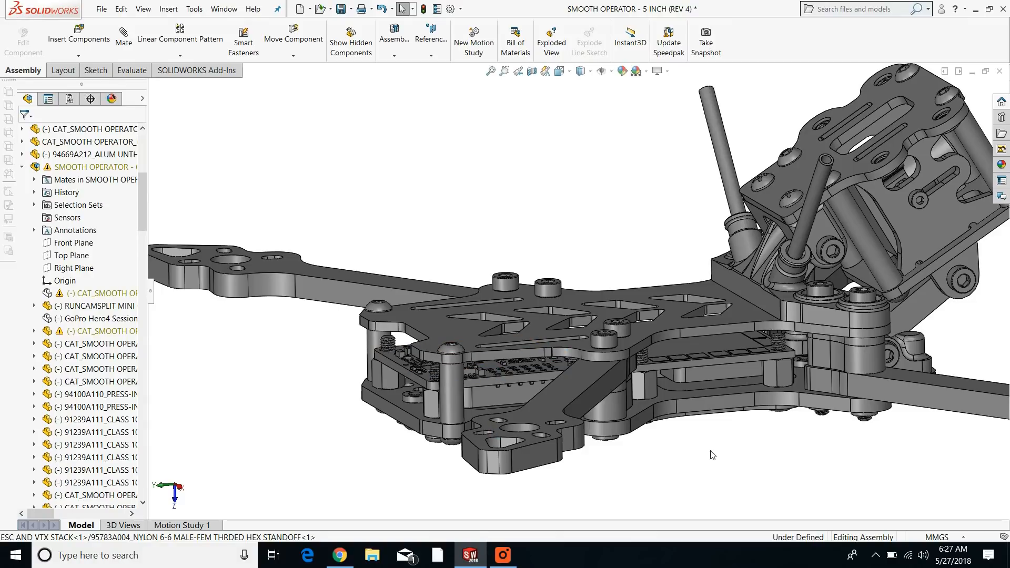
Step: Examine the VTX bay cover and its screws on the underside of the frame
middle_drag(776, 461, 670, 428)
scroll(625, 345, down, 5)
scroll(623, 336, down, 2)
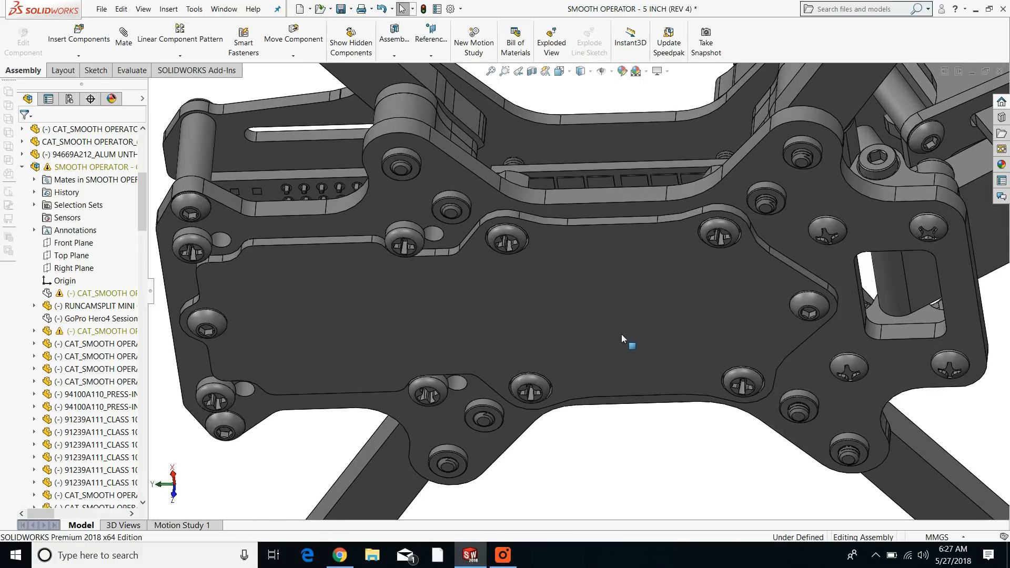
scroll(625, 384, up, 2)
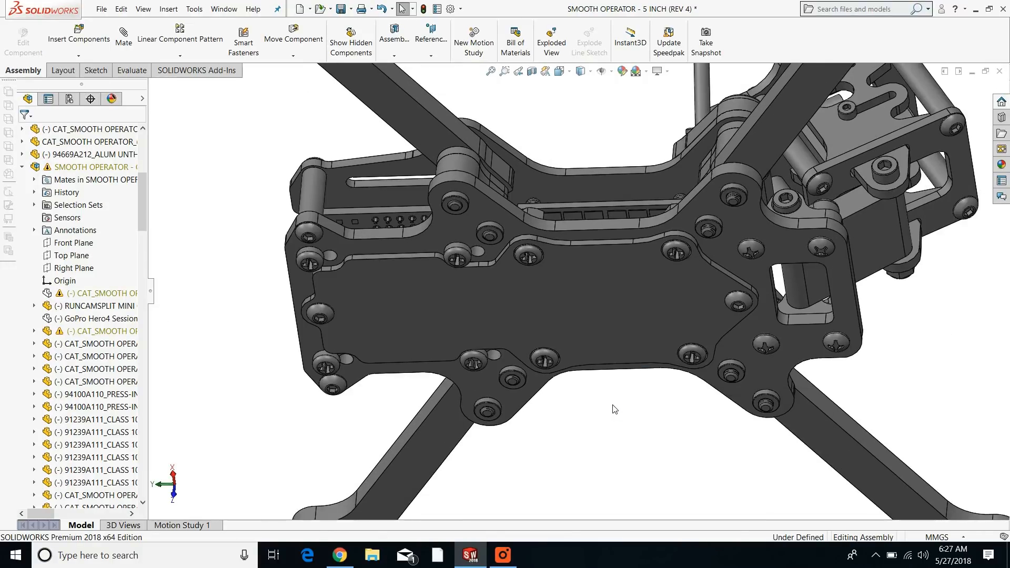
click(595, 303)
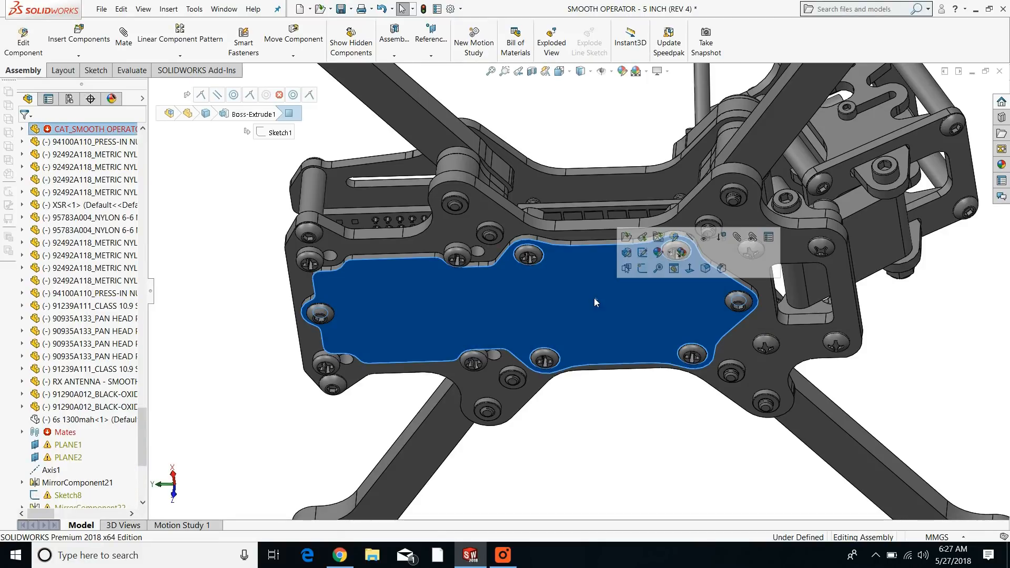
key(Escape)
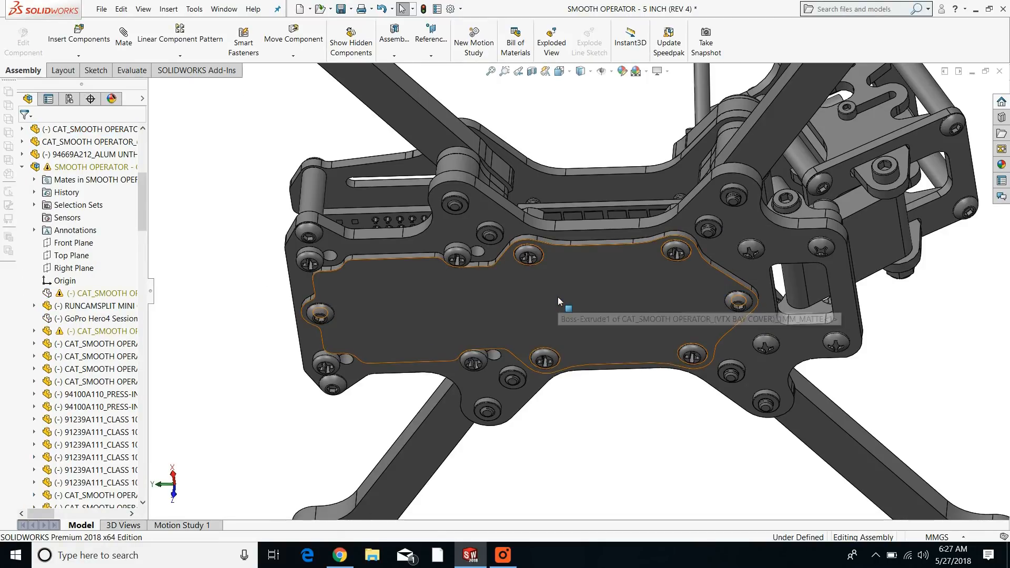
right_click(557, 298)
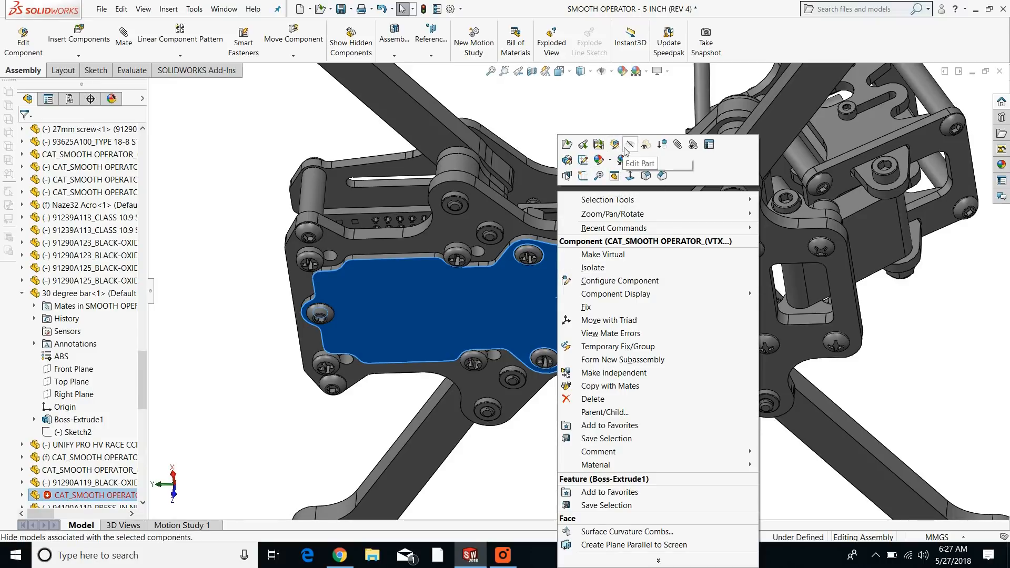
key(Escape)
key(Tab)
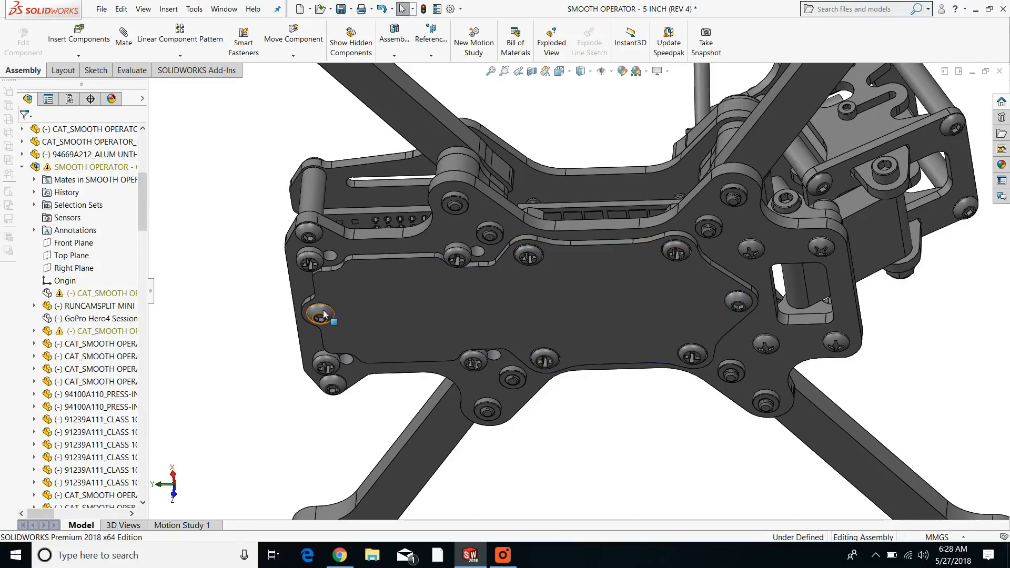
Step: Hide the VTX bay cover to expose the electronics bays on the underside of the frame
click(736, 302)
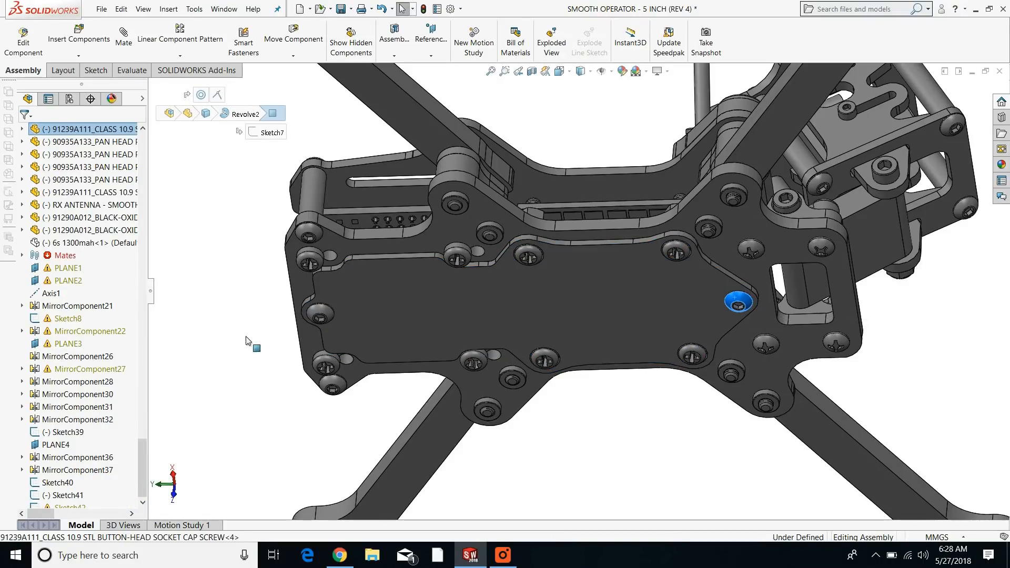
click(480, 284)
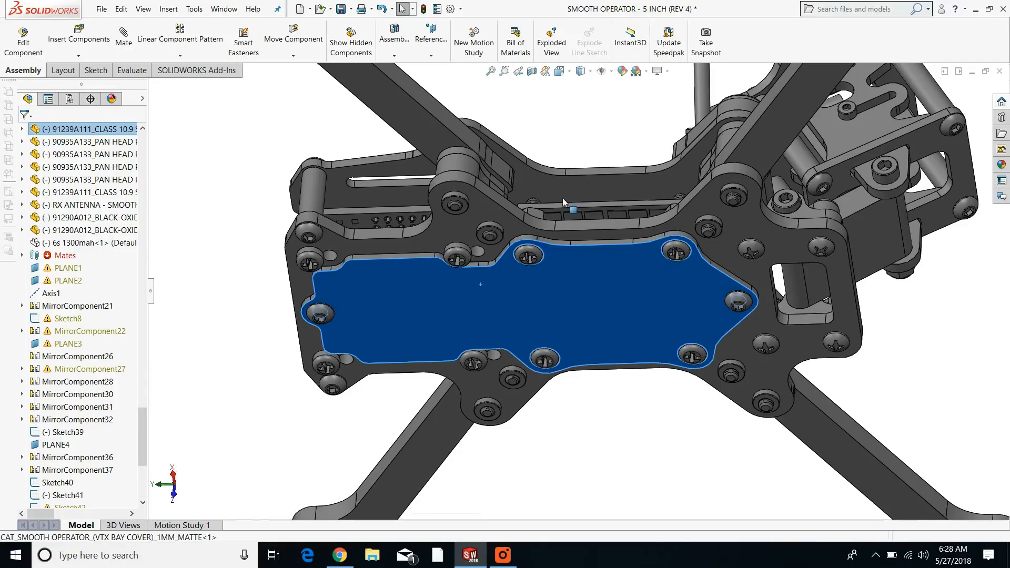
right_click(481, 285)
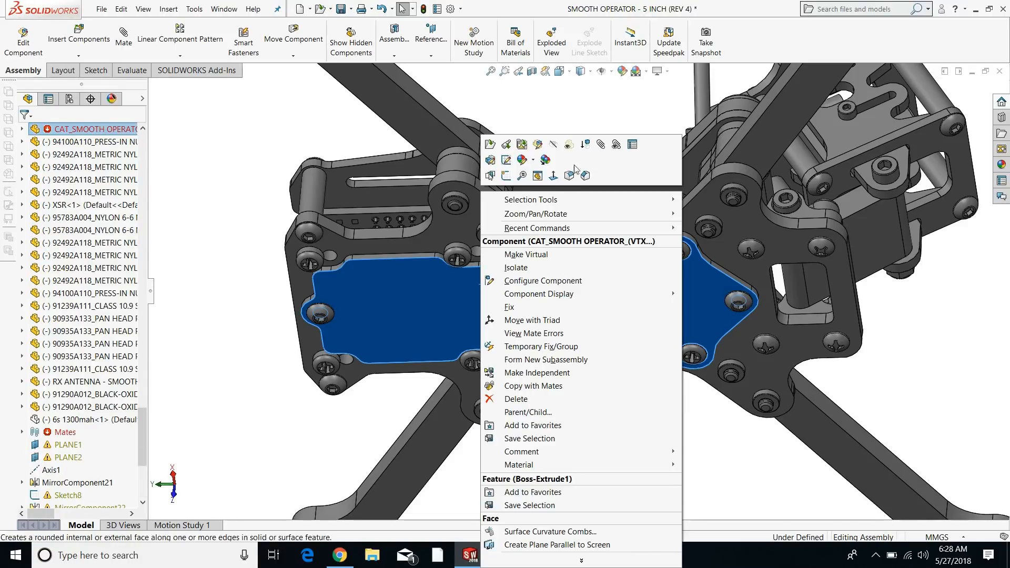
click(550, 148)
Step: Identify the UNIFY PRO HV RACE transmitter and the XSR receiver in the exposed underside bays by selecting each component
middle_drag(669, 432, 678, 376)
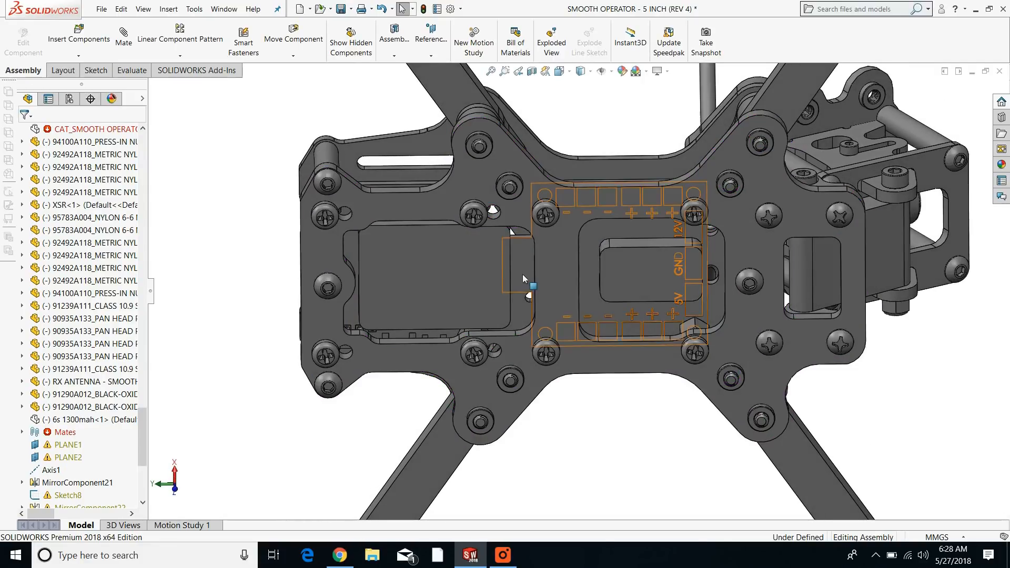
scroll(522, 274, down, 1)
click(448, 291)
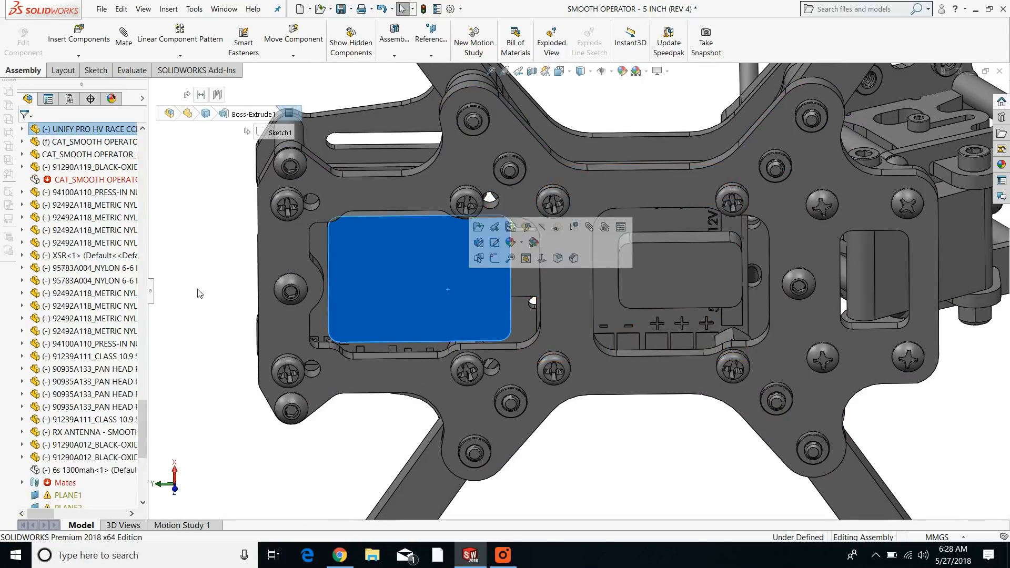
click(85, 210)
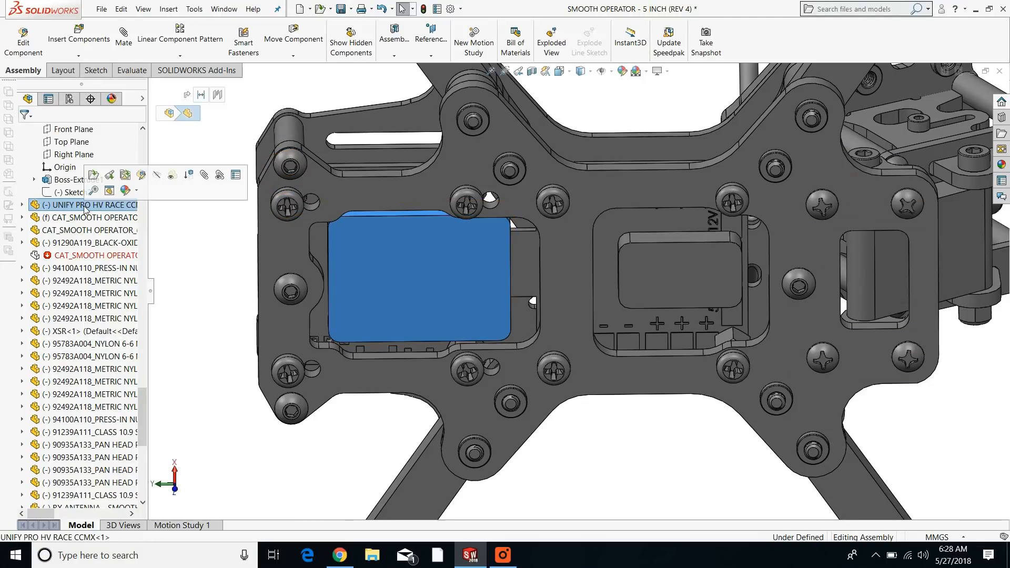
click(684, 269)
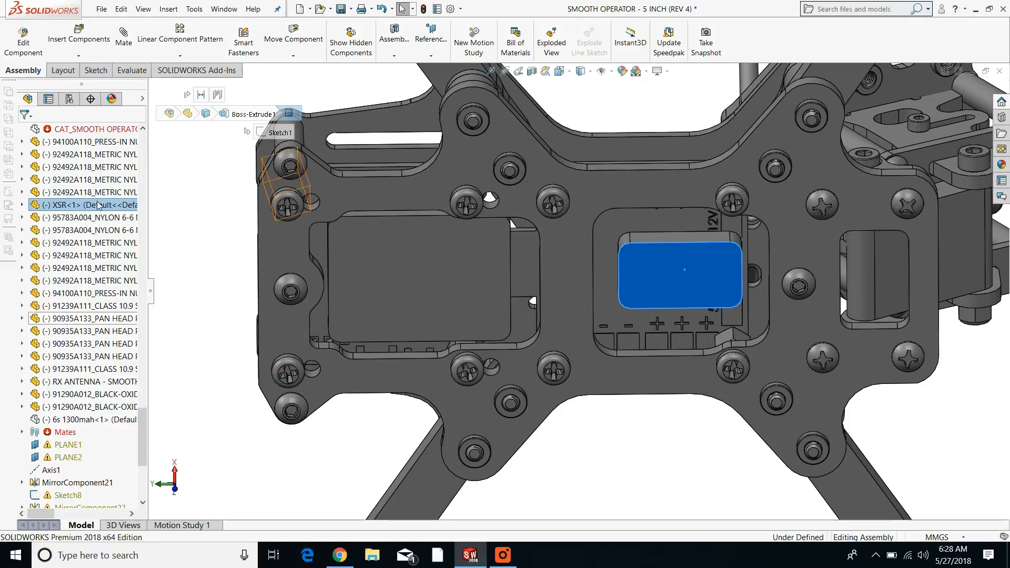
click(90, 210)
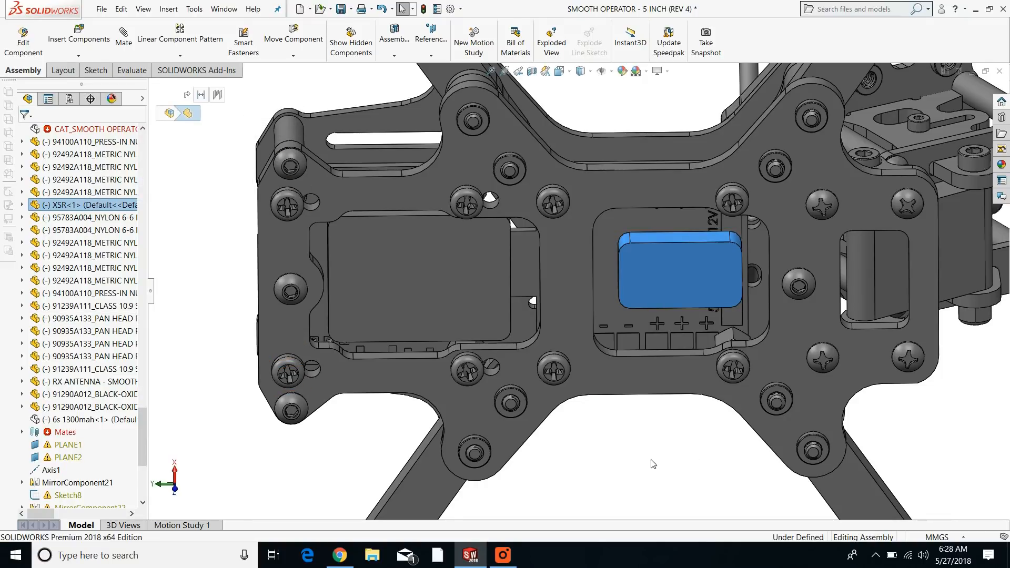
key(Escape)
middle_drag(639, 336, 593, 311)
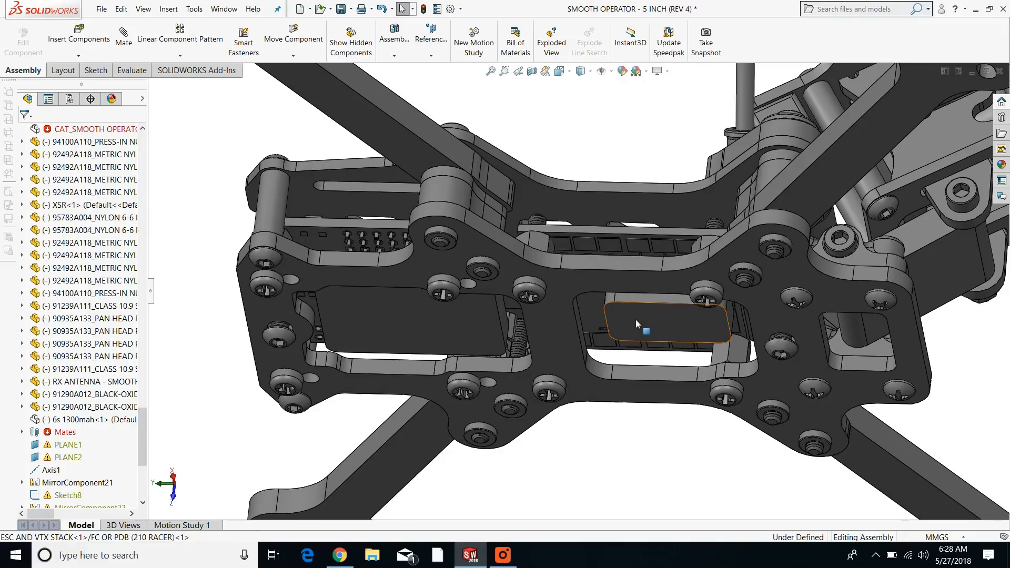
Step: Identify the FC OR PDB board above the receiver by selecting it between the frame plates
scroll(635, 319, down, 2)
middle_drag(635, 320, 658, 367)
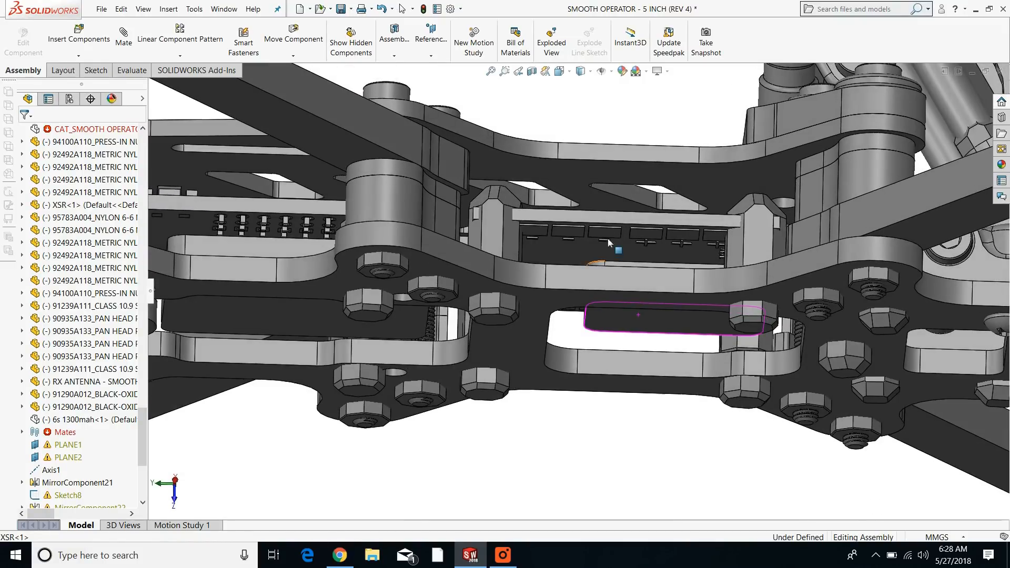
click(625, 246)
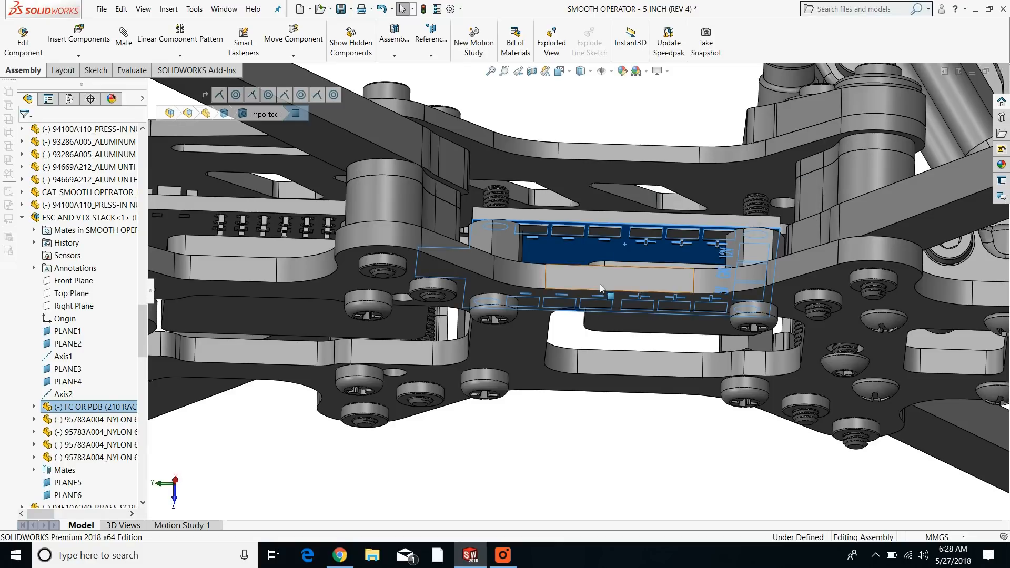
scroll(499, 336, up, 4)
scroll(409, 316, down, 5)
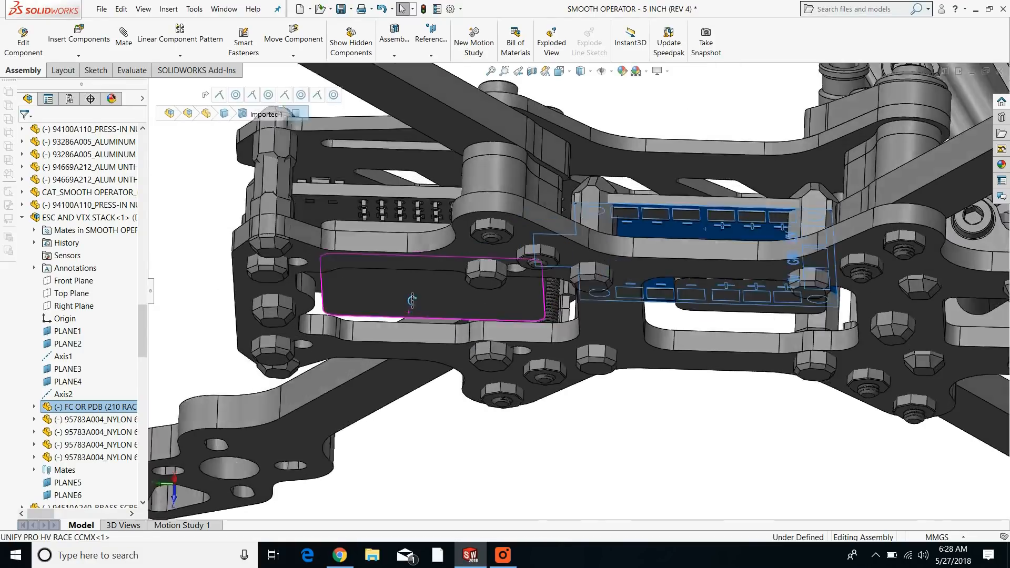
Step: View the underside bays squarely from below and select the UNIFY PRO HV RACE transmitter in the larger bay
click(404, 273)
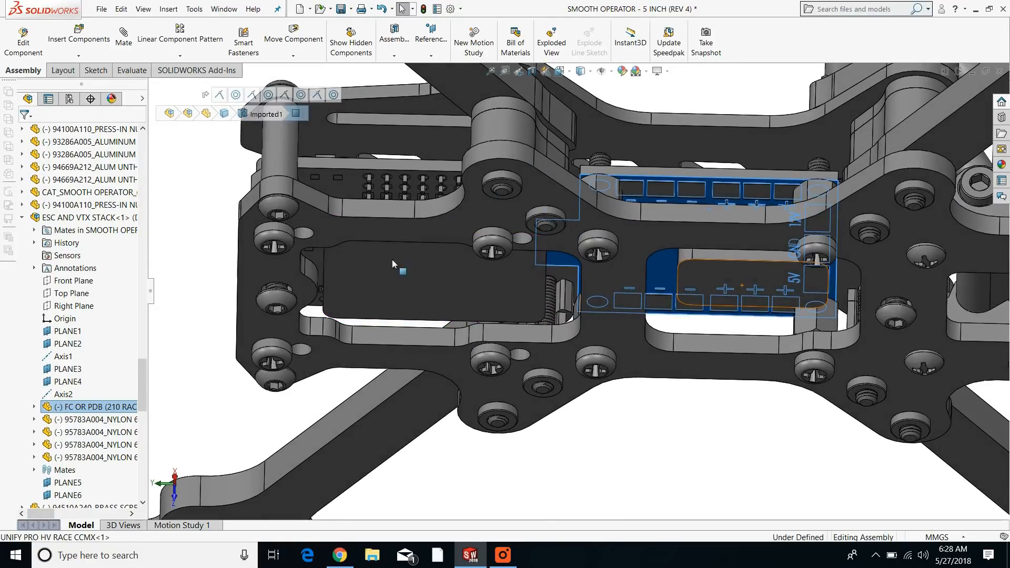
click(348, 185)
middle_drag(461, 231, 473, 258)
middle_drag(644, 403, 474, 227)
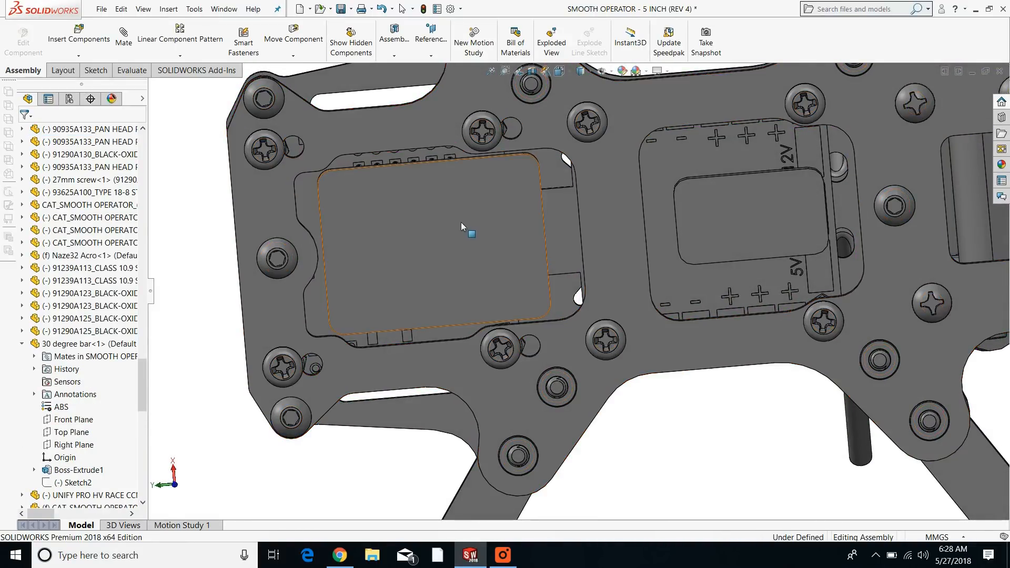
click(461, 223)
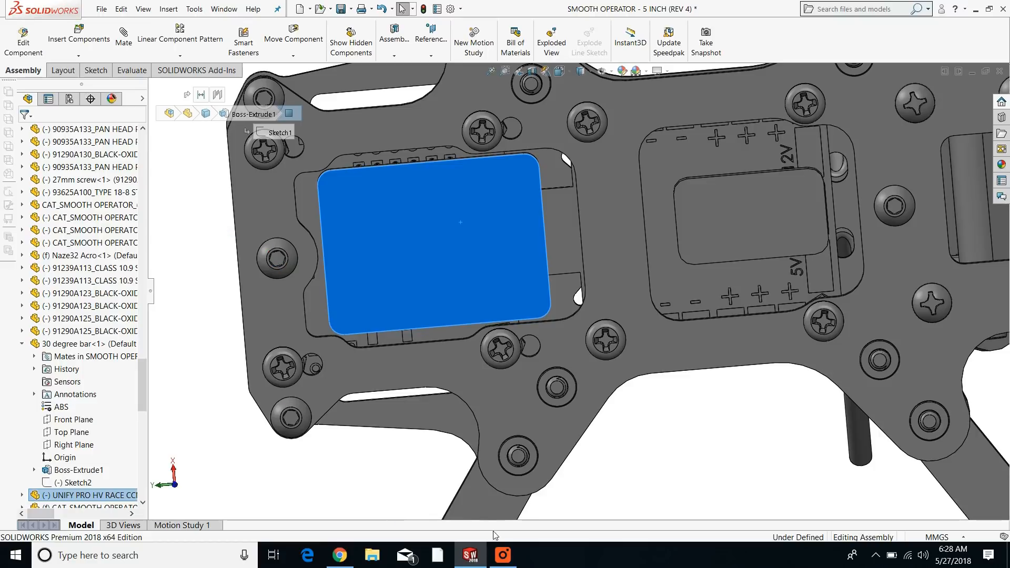
click(503, 556)
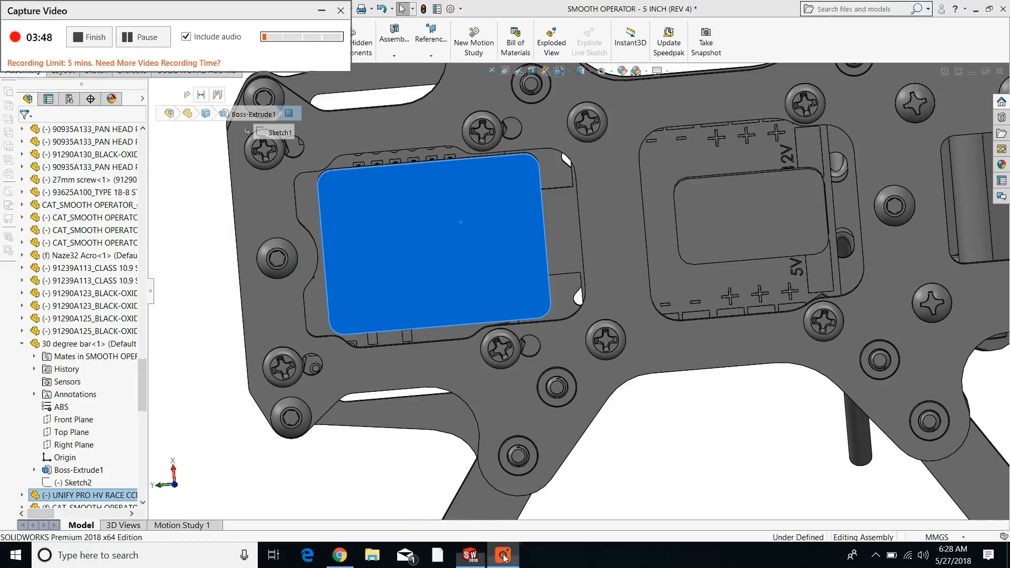
click(321, 10)
key(Escape)
mouse_move(459, 234)
middle_down()
mouse_move(469, 277)
mouse_move(463, 211)
mouse_move(459, 235)
middle_up()
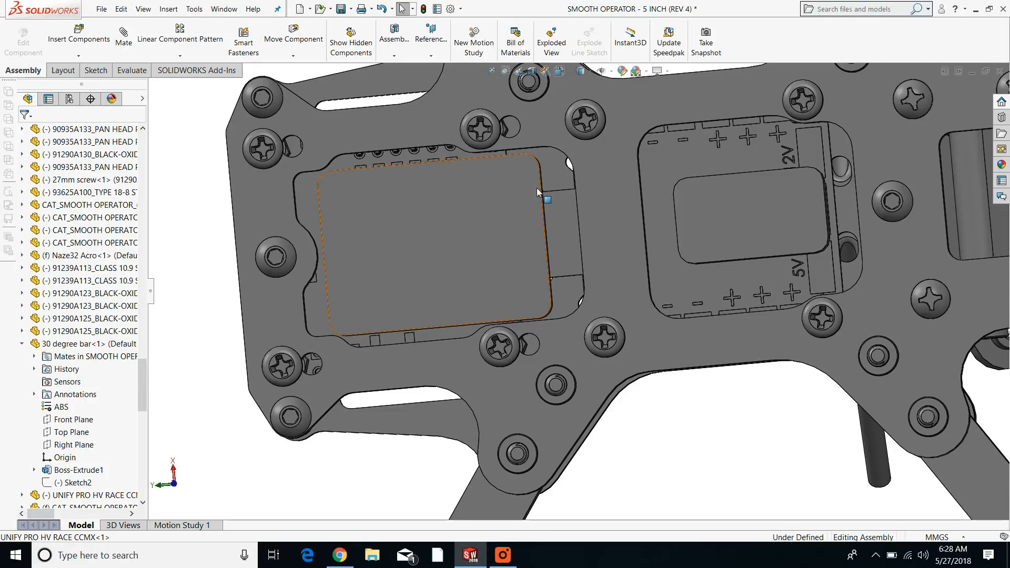
Step: Select the XSR receiver in the smaller underside bay and inspect its position beneath the power board
middle_drag(460, 238, 471, 281)
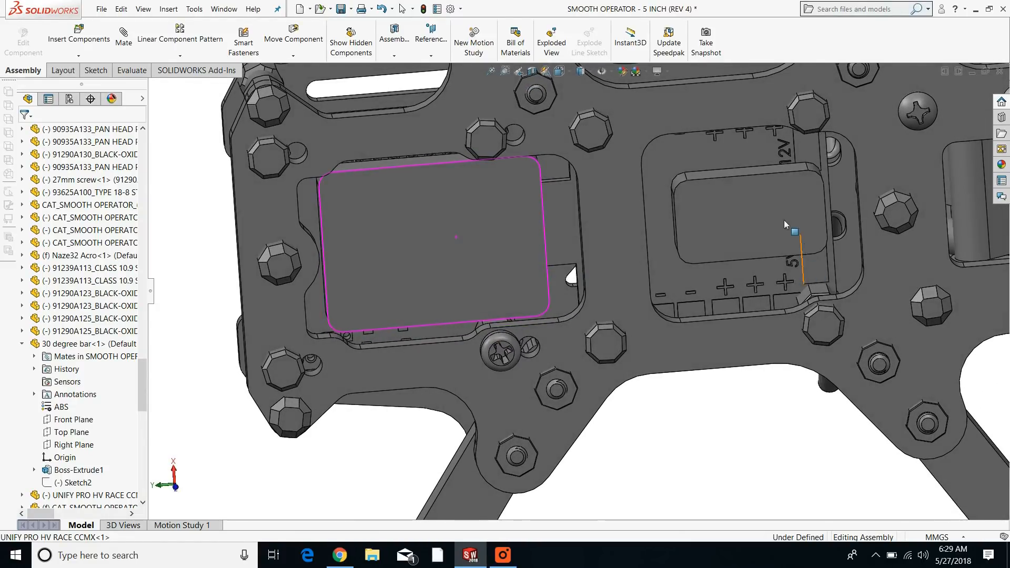
click(753, 203)
scroll(758, 318, up, 2)
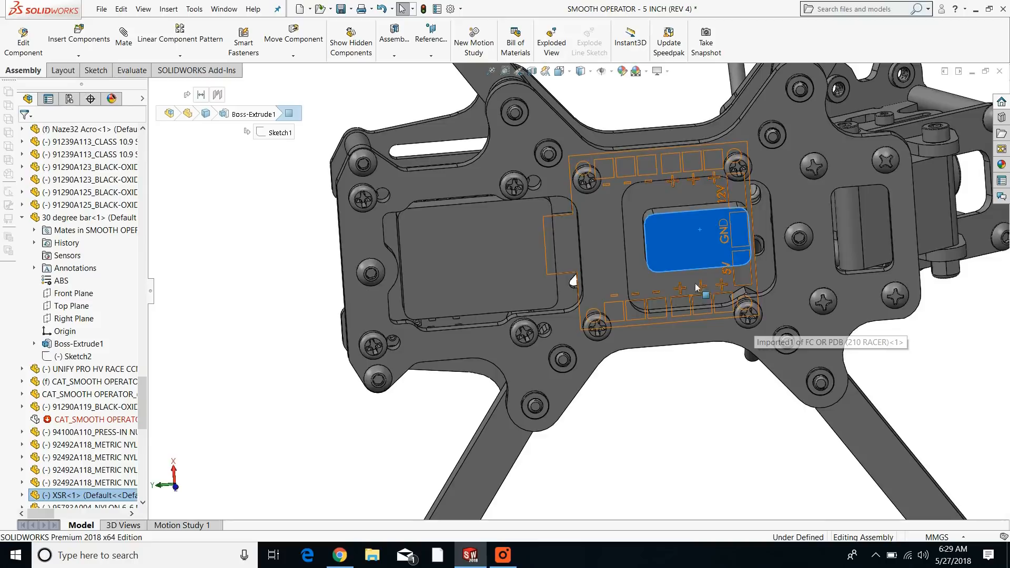
scroll(715, 282, down, 4)
middle_drag(715, 283, 731, 315)
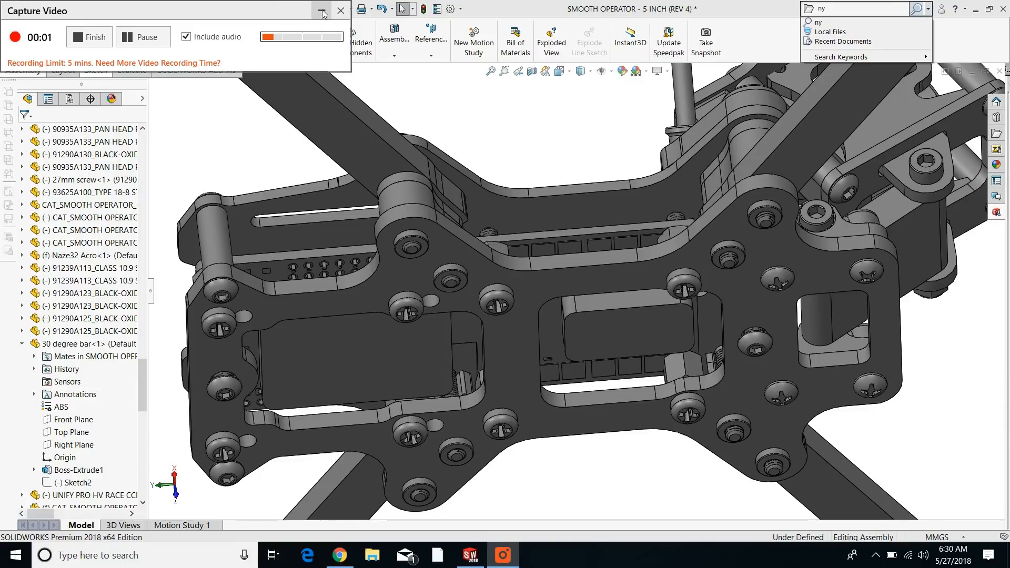
Step: Examine the electronics stacks from the side and the transmitter and receiver bays in the bottom plate from below
click(321, 11)
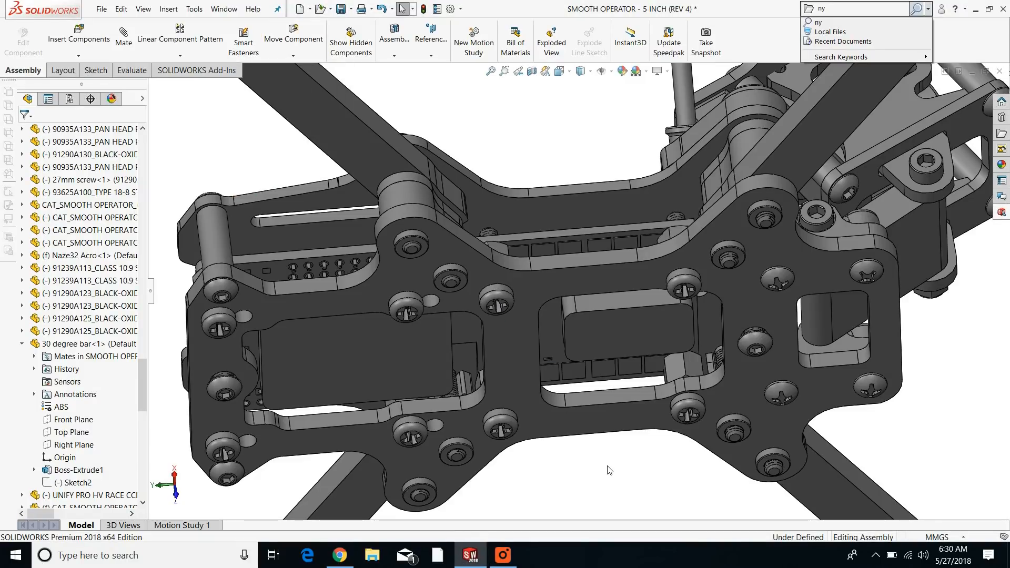
middle_drag(618, 460, 630, 540)
scroll(553, 342, up, 4)
middle_drag(558, 341, 479, 289)
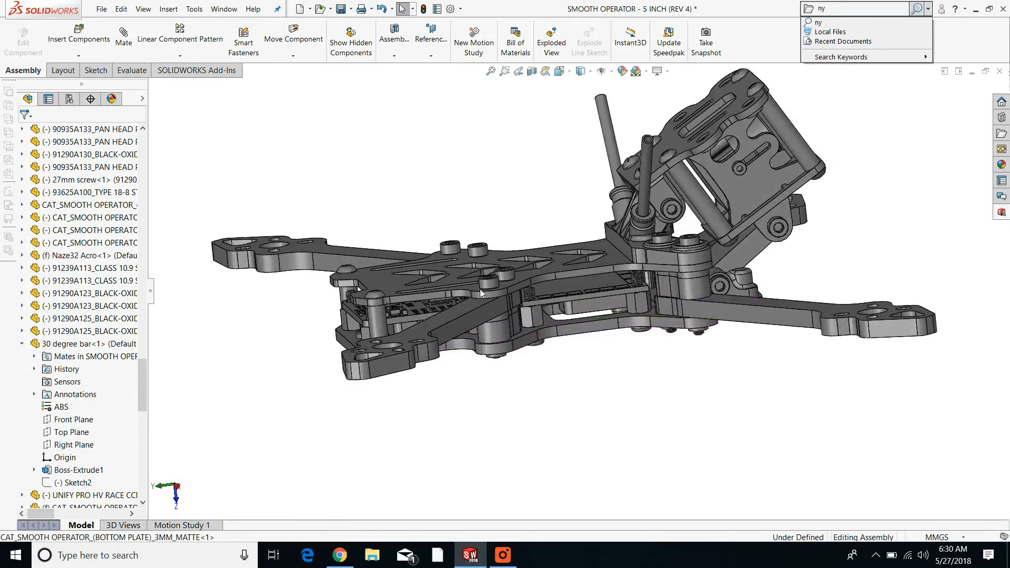
scroll(476, 305, down, 5)
middle_drag(651, 358, 690, 358)
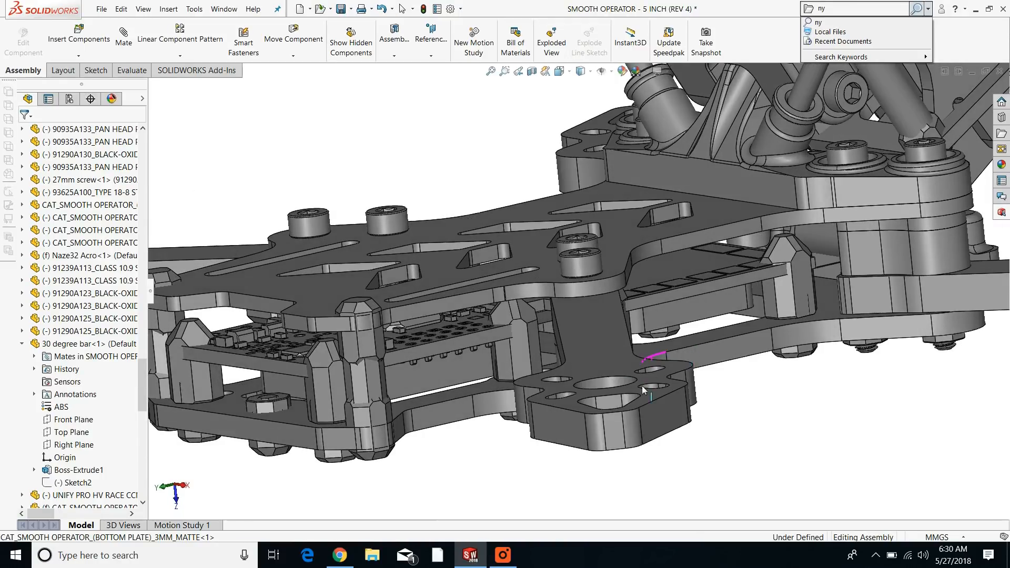
scroll(641, 386, up, 1)
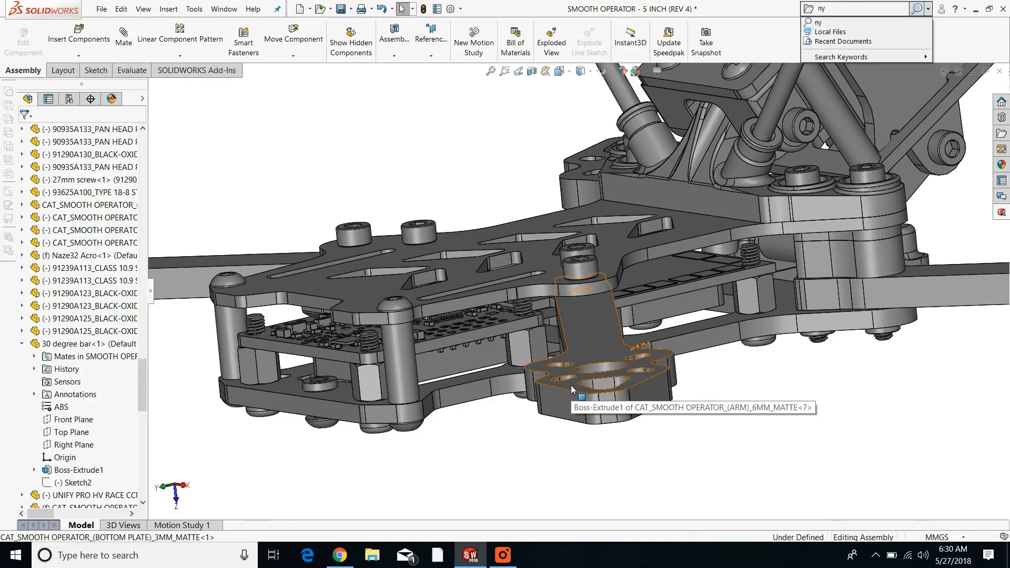
middle_drag(518, 391, 525, 289)
scroll(578, 444, up, 5)
scroll(602, 428, down, 2)
scroll(601, 428, down, 3)
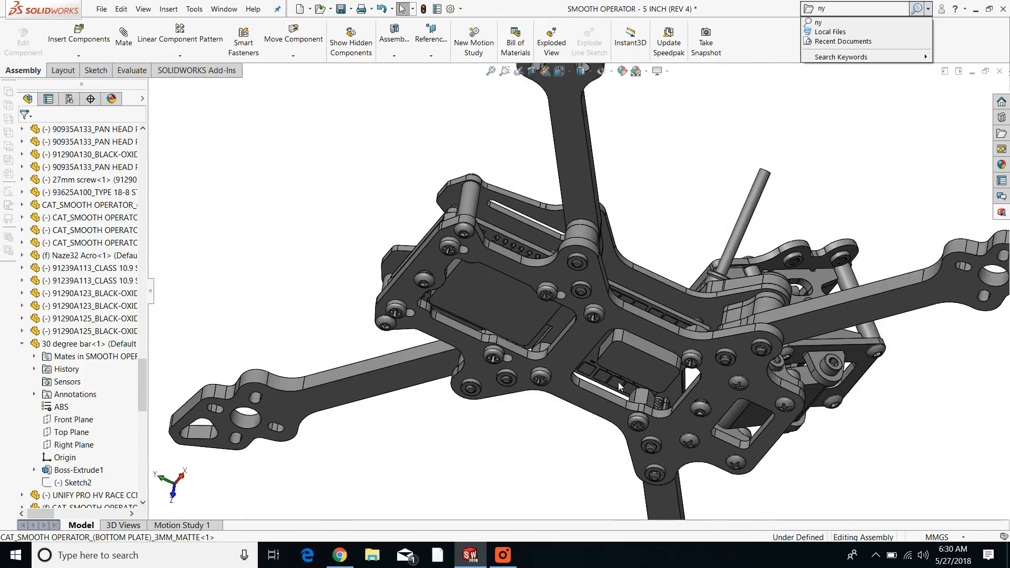
middle_drag(622, 390, 591, 318)
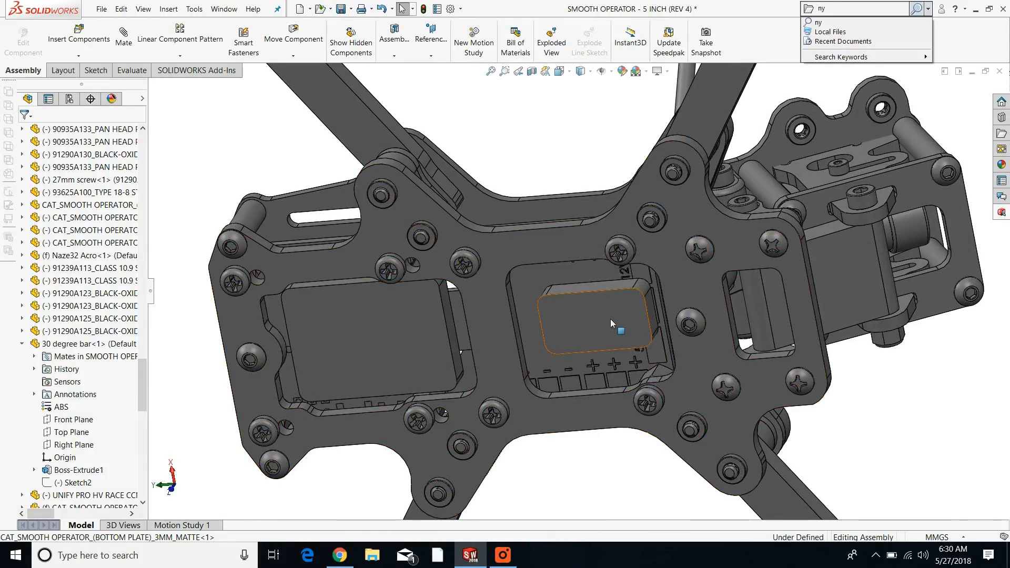
middle_drag(582, 293, 510, 333)
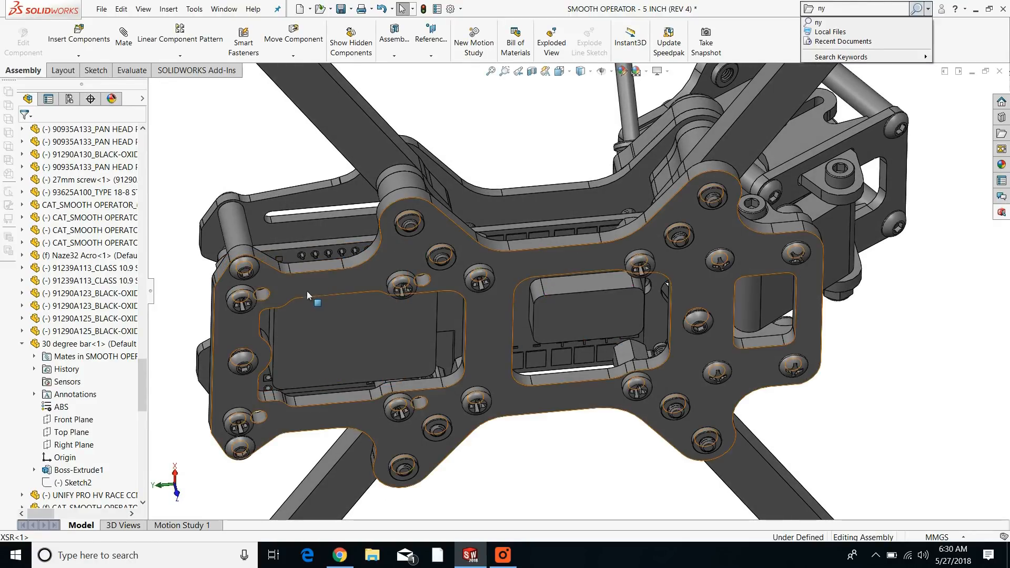
Step: Examine the rear Naze32 flight controller stack, its nylon hex standoffs and the frame standoffs between the top and bottom plates
middle_drag(294, 254, 347, 392)
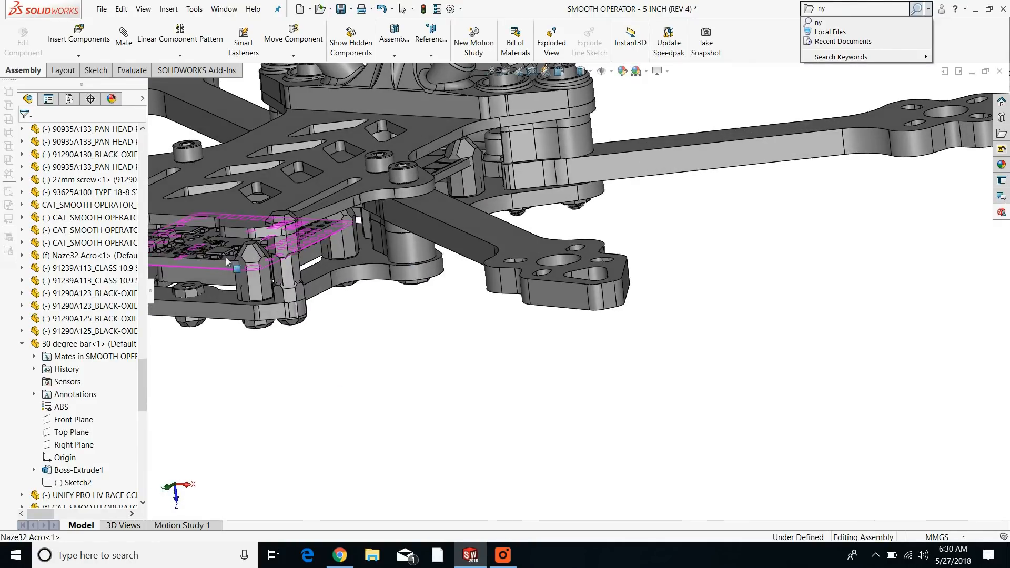
scroll(270, 267, down, 5)
middle_drag(392, 272, 516, 315)
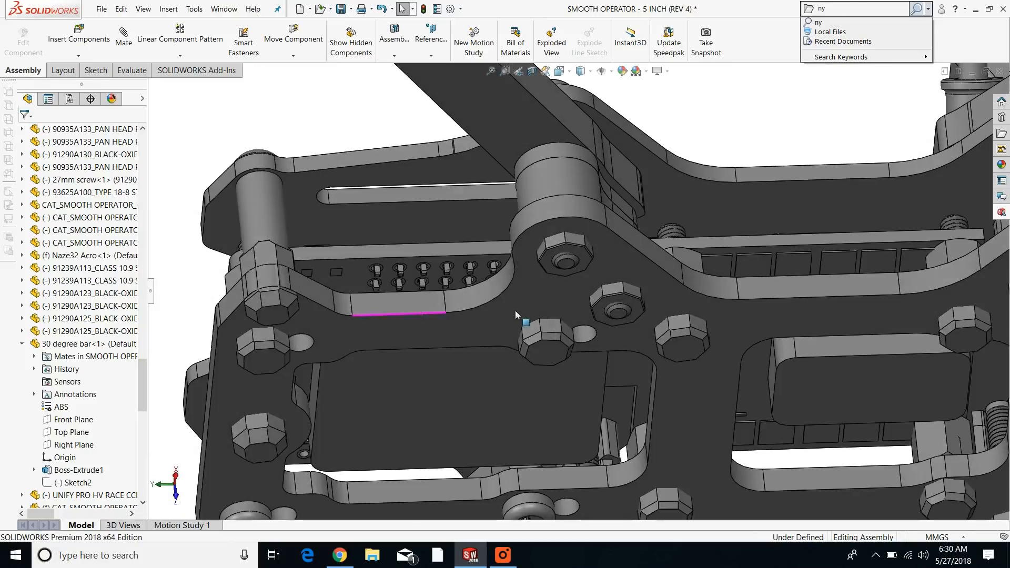
middle_drag(415, 319, 328, 334)
scroll(532, 345, up, 3)
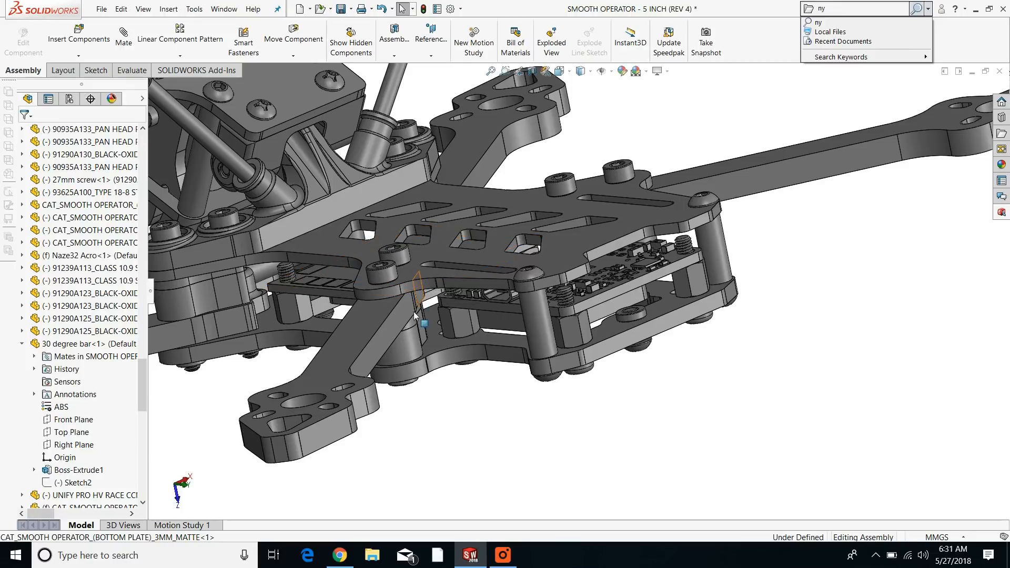
scroll(490, 300, down, 5)
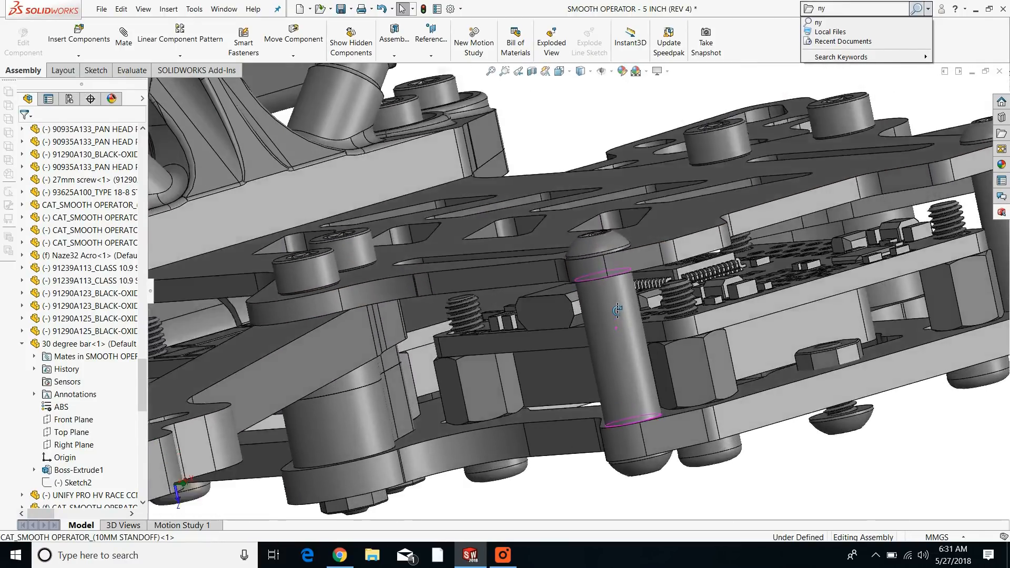
middle_drag(617, 310, 695, 314)
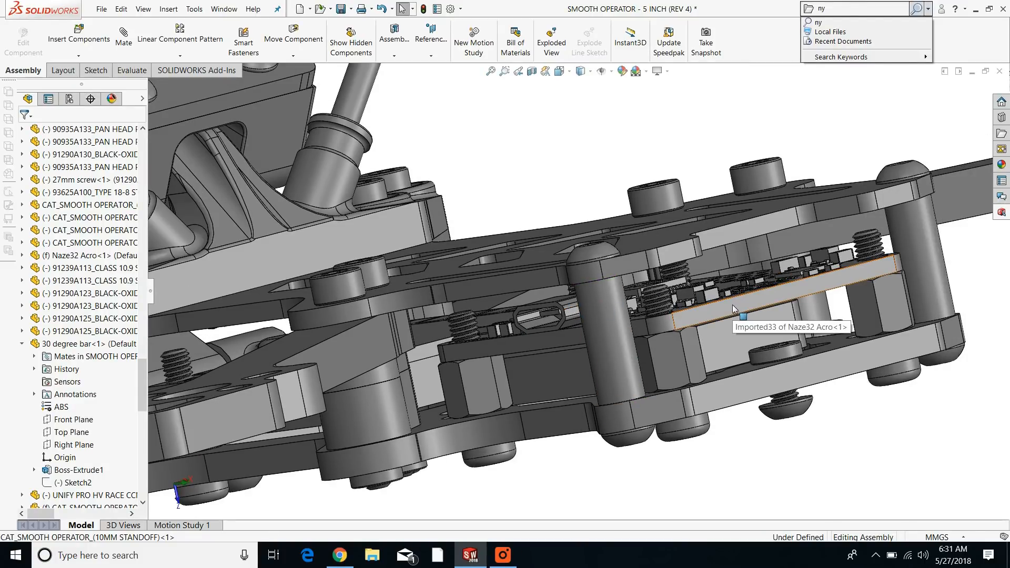
scroll(399, 391, up, 2)
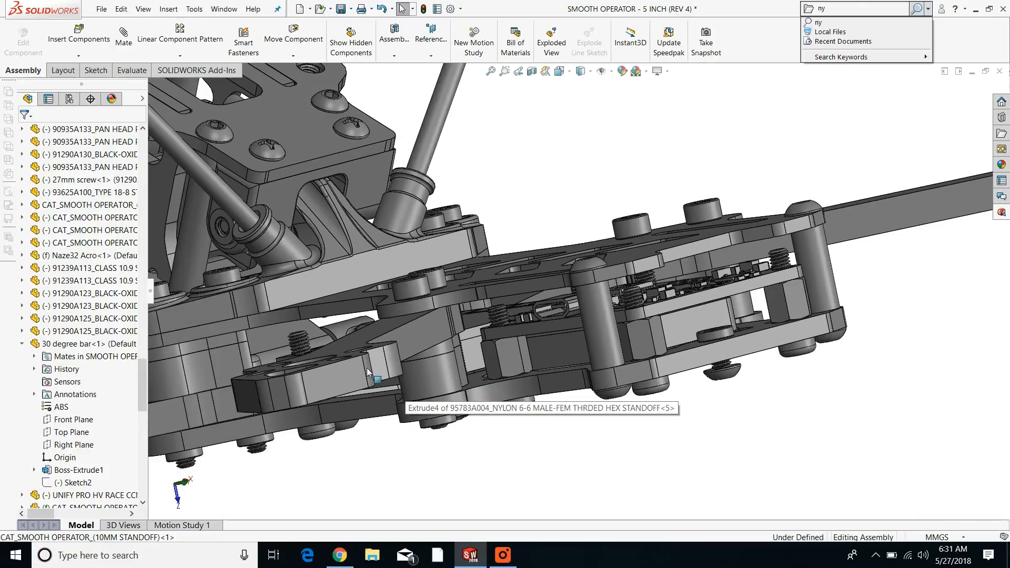
scroll(374, 372, up, 2)
middle_drag(370, 364, 401, 359)
scroll(317, 377, up, 1)
middle_drag(336, 385, 305, 394)
scroll(172, 343, up, 2)
Step: Show the hidden VTX bay cover component again on the underside of the frame
drag(143, 374, 144, 298)
drag(143, 225, 146, 171)
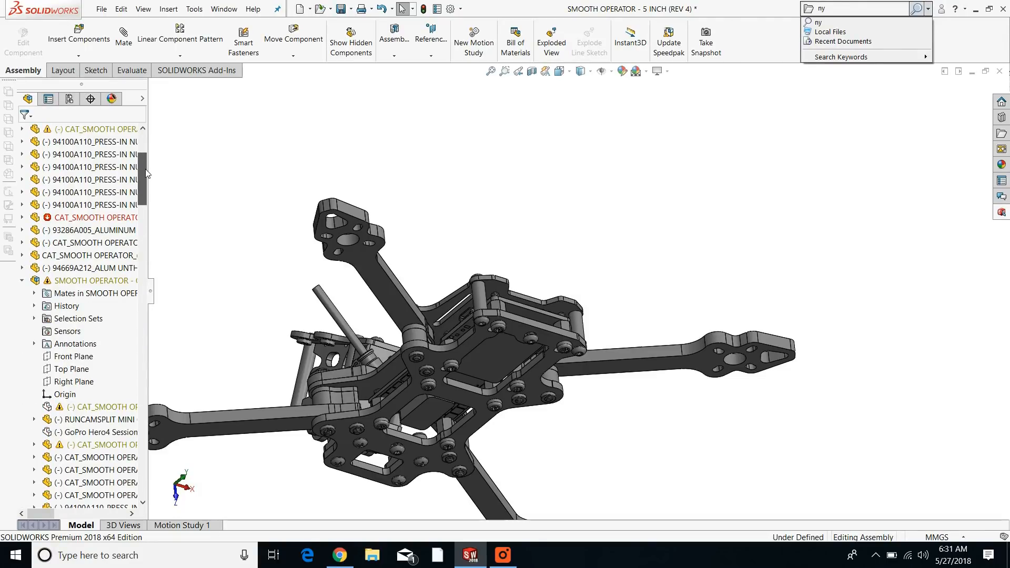
scroll(87, 315, down, 8)
scroll(89, 364, down, 15)
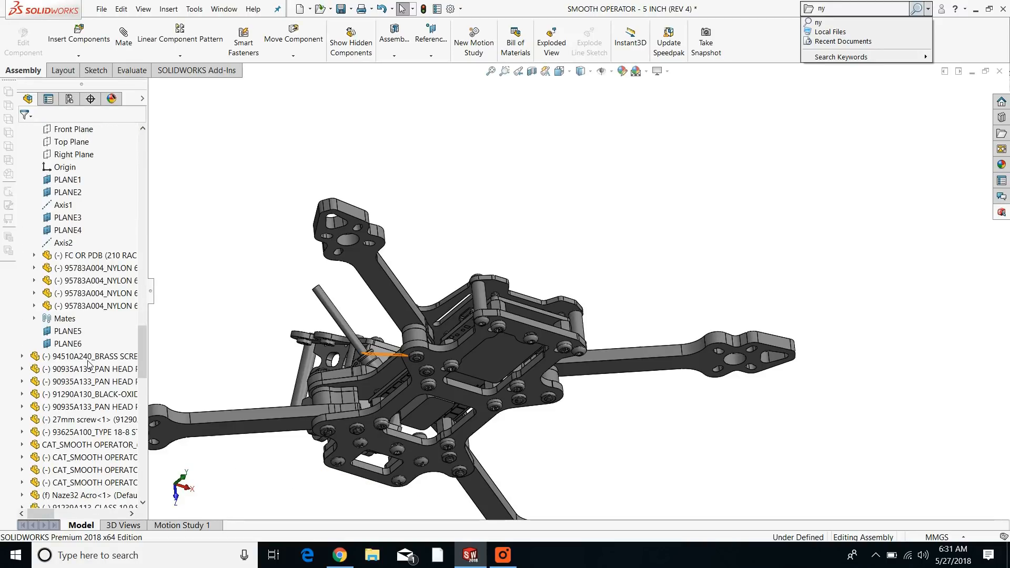
scroll(89, 364, down, 10)
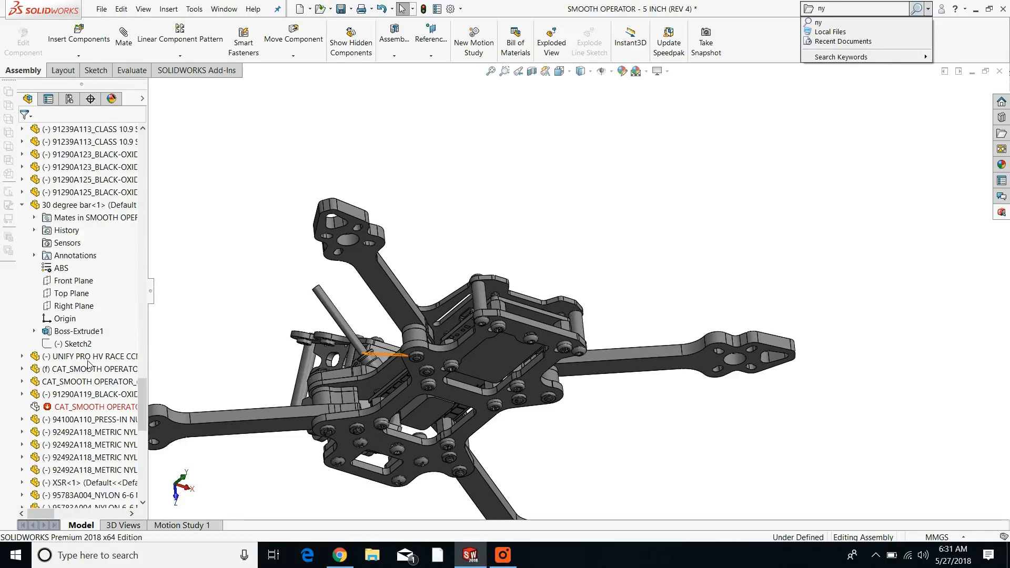
right_click(78, 407)
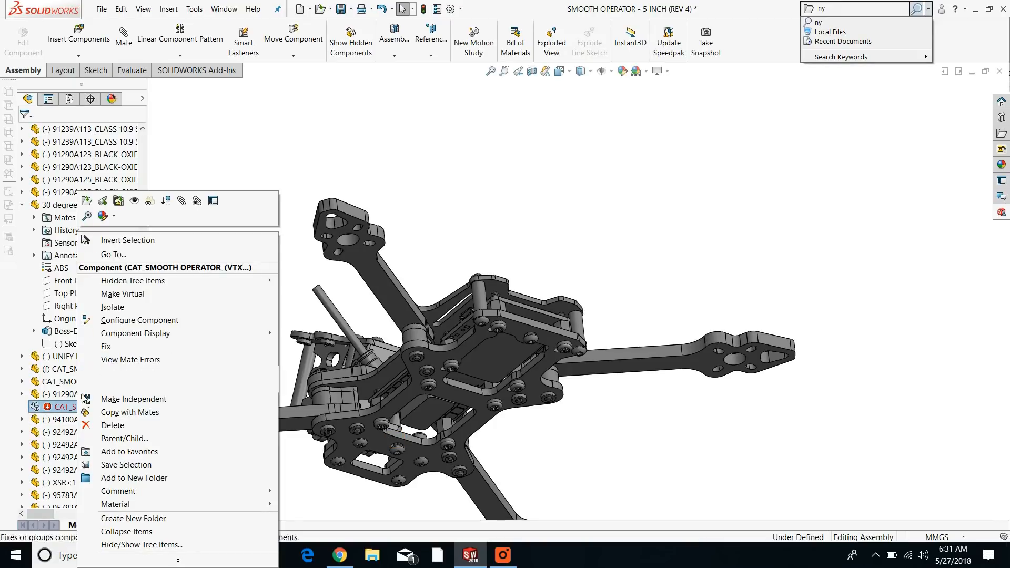
click(135, 202)
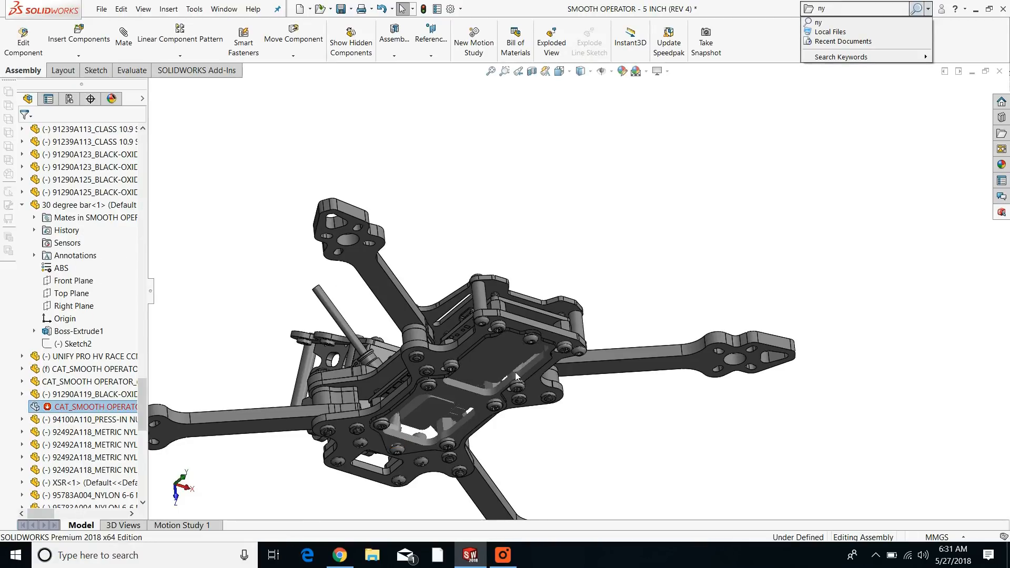
click(504, 557)
click(139, 40)
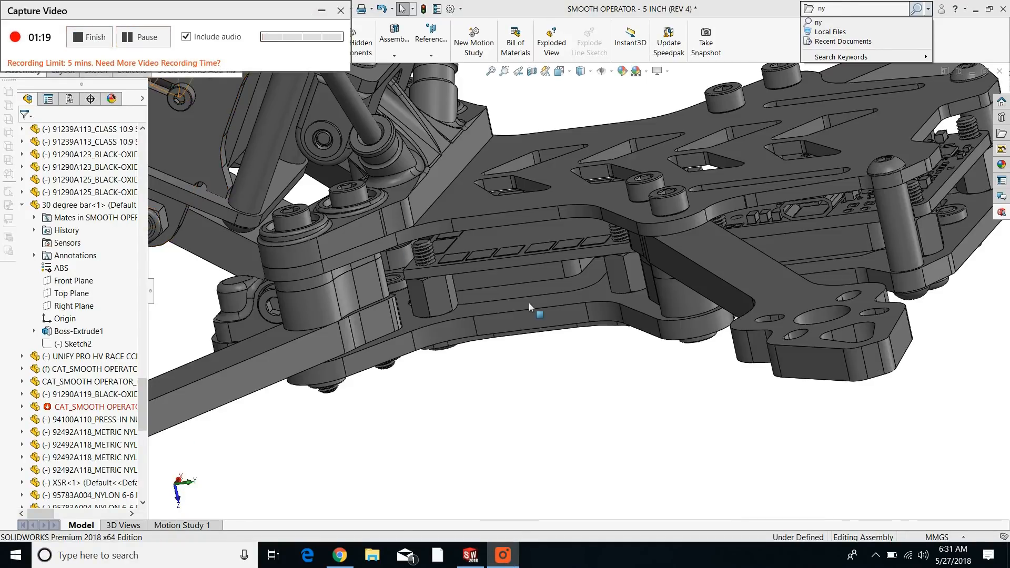
middle_drag(600, 371, 653, 355)
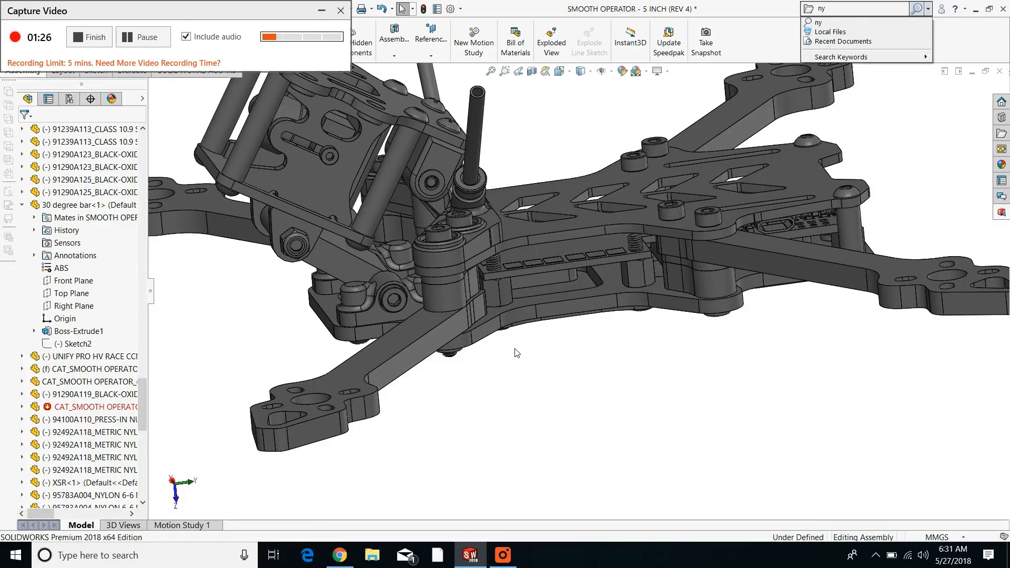
click(321, 13)
Step: Examine the complete frame from both sides, including the arms, camera cage and antenna tubes
scroll(594, 358, up, 2)
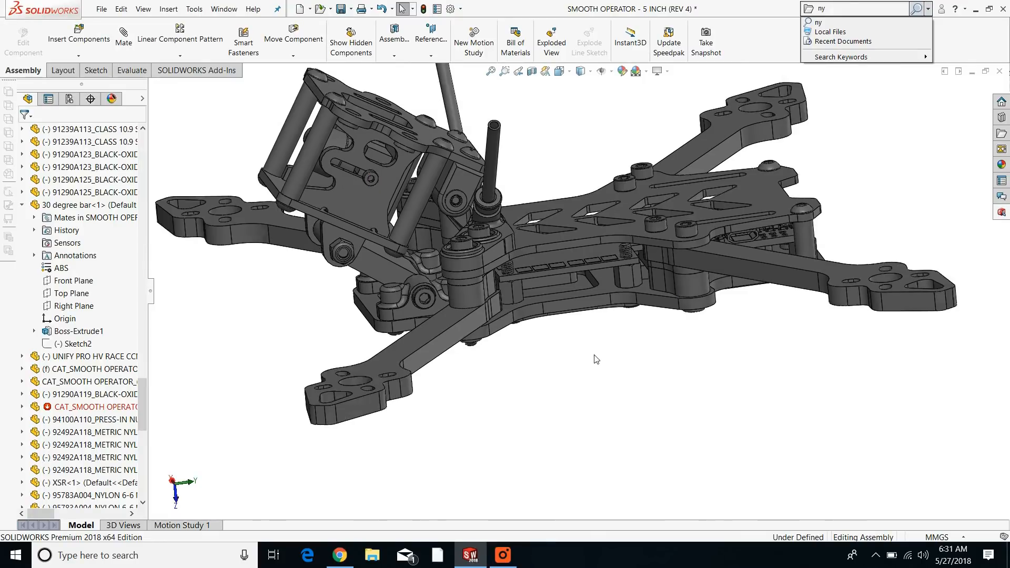
scroll(569, 278, down, 2)
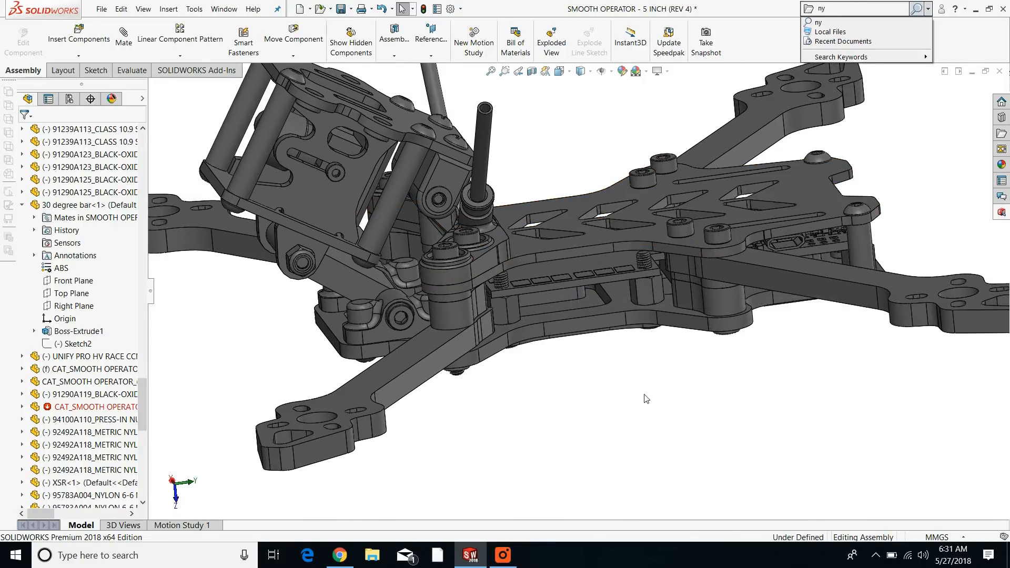
mouse_move(643, 401)
middle_down()
mouse_move(622, 349)
mouse_move(651, 390)
mouse_move(672, 396)
mouse_move(647, 393)
middle_up()
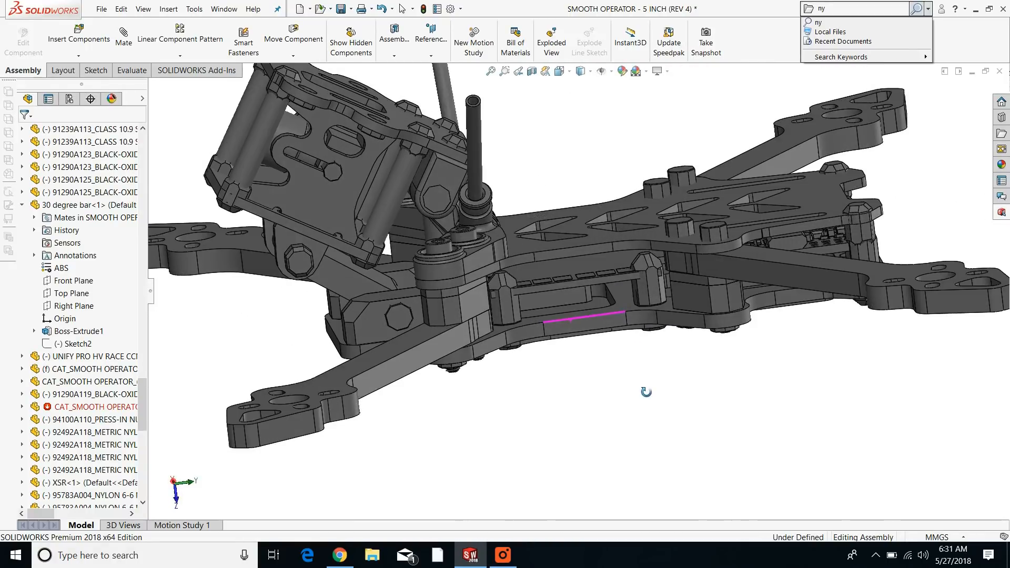
middle_drag(613, 363, 799, 364)
middle_drag(683, 366, 440, 329)
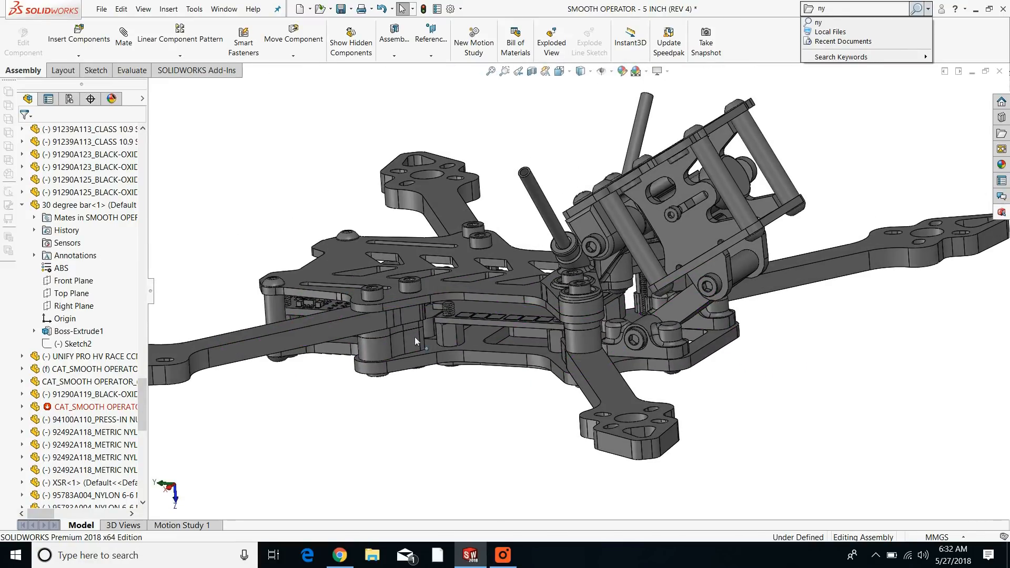
Step: Open the 6 mm front arm component from the assembly in its own part window
scroll(413, 333, down, 3)
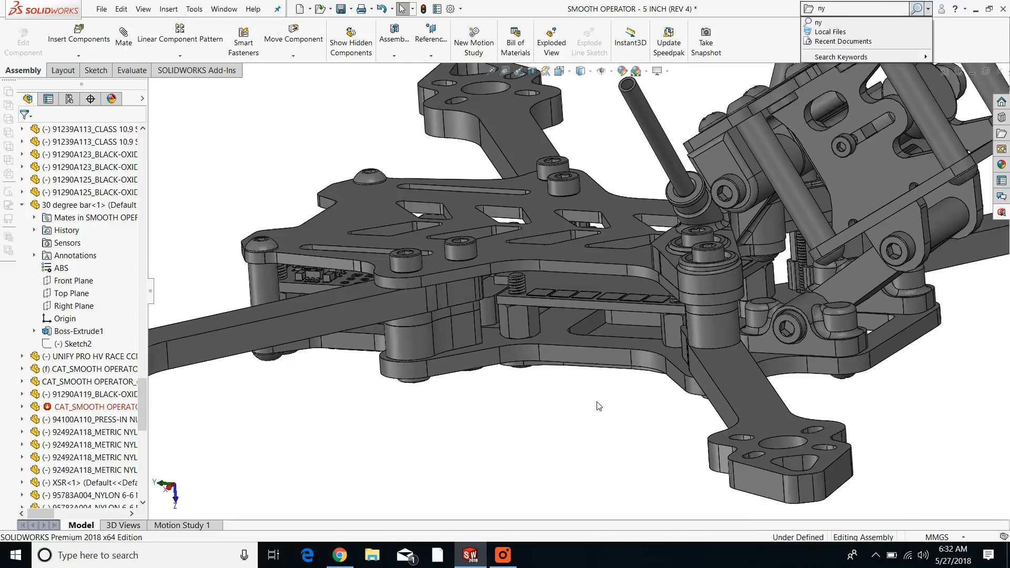
scroll(598, 405, up, 4)
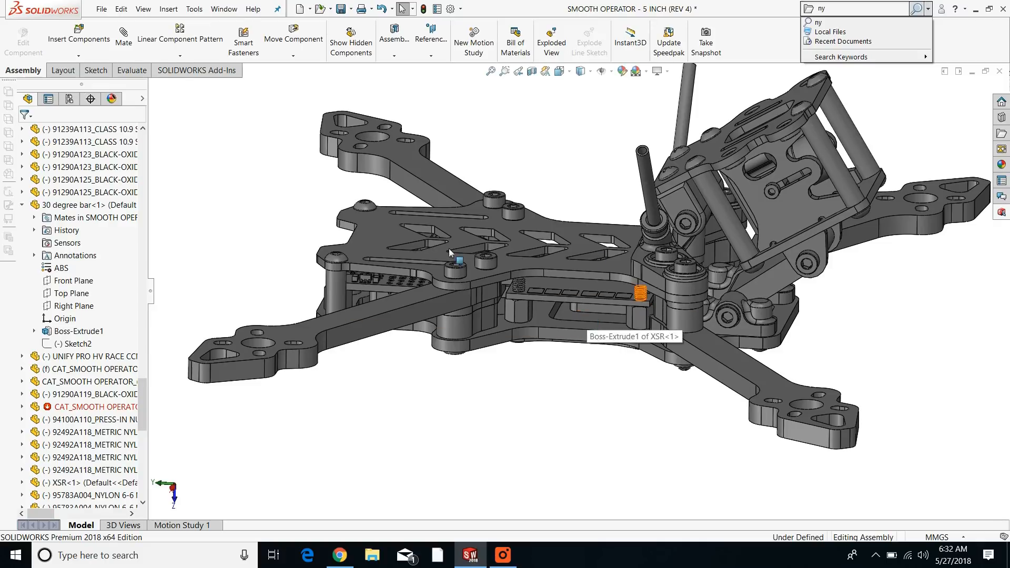
scroll(540, 292, down, 3)
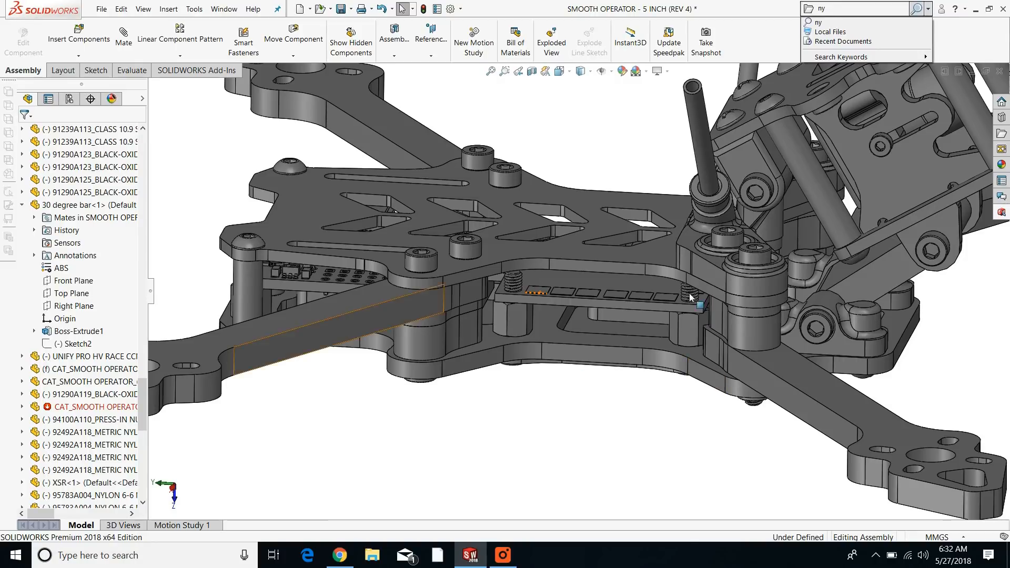
middle_drag(658, 407, 673, 412)
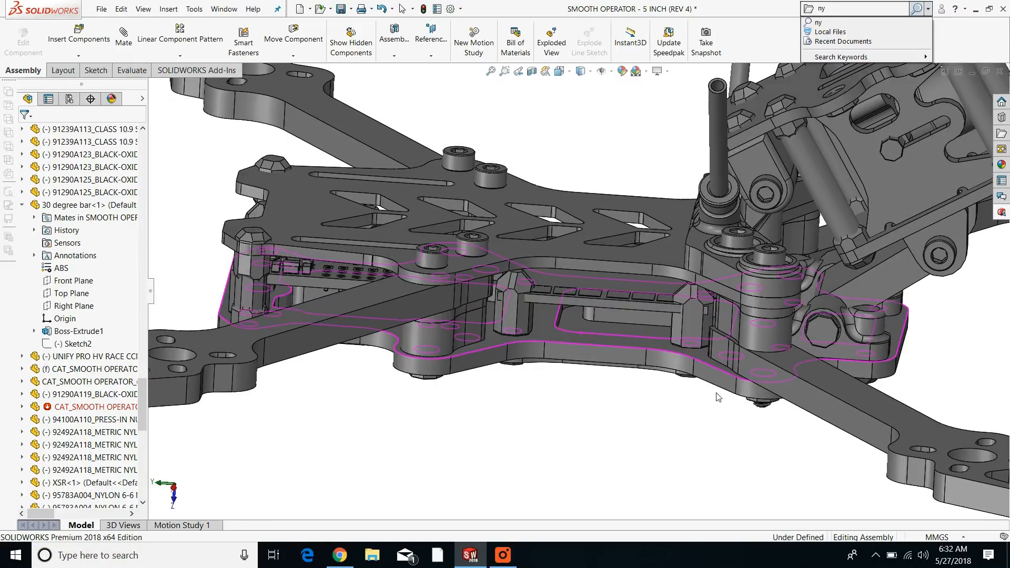
click(794, 385)
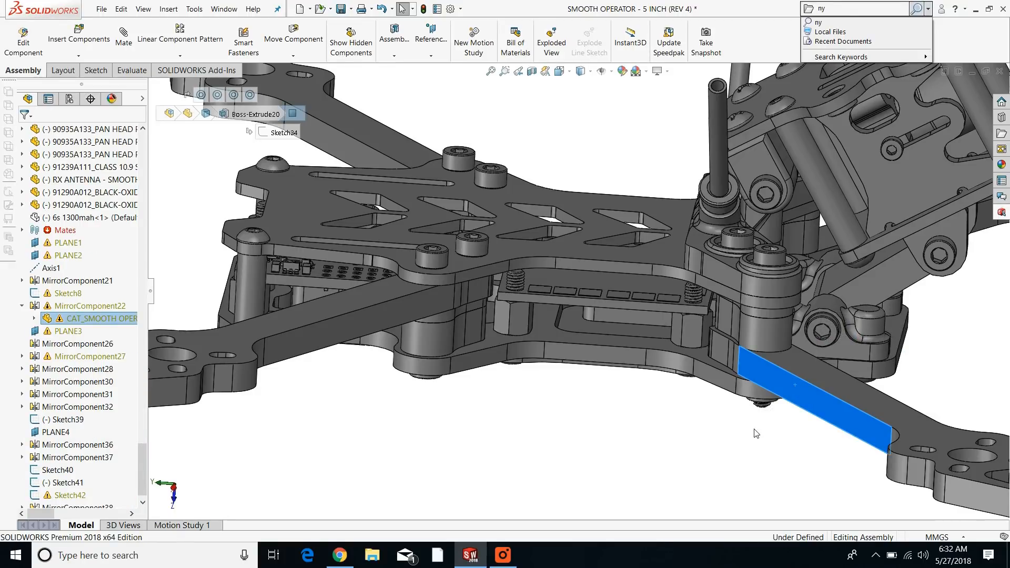
right_click(794, 393)
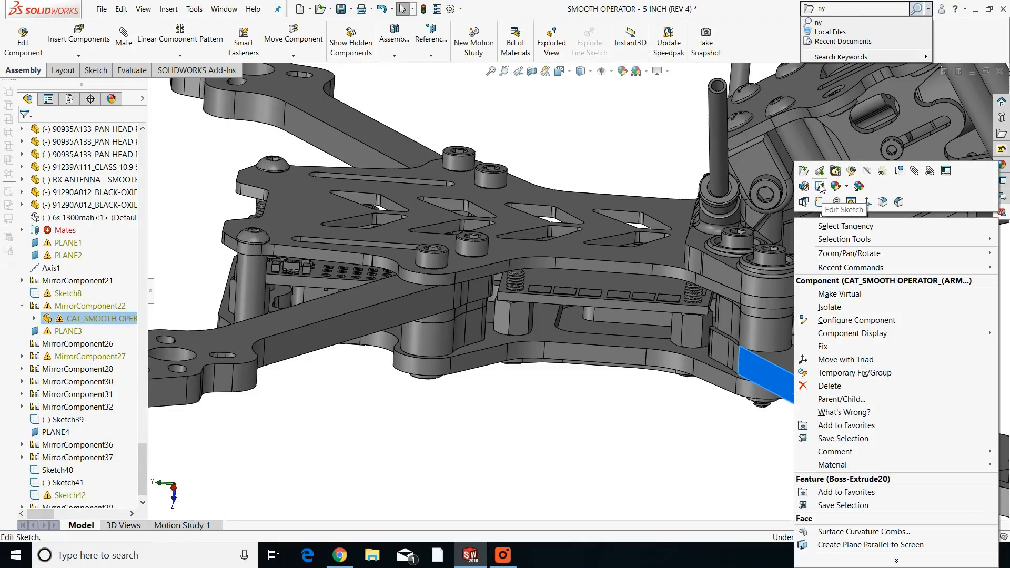
click(803, 171)
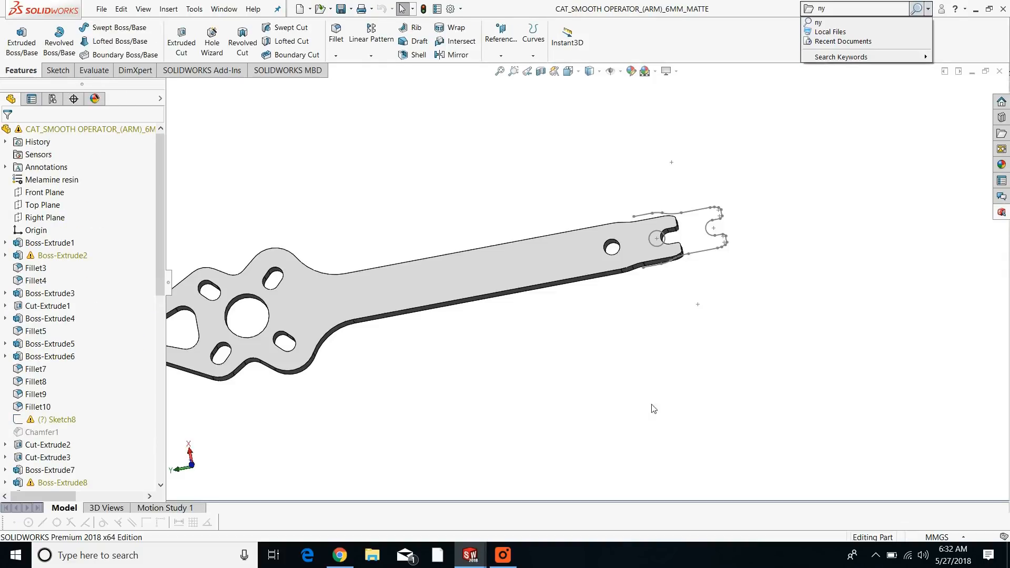
Step: Hide Sketch36 at the notched end of the arm and close the part to return to the assembly
click(694, 232)
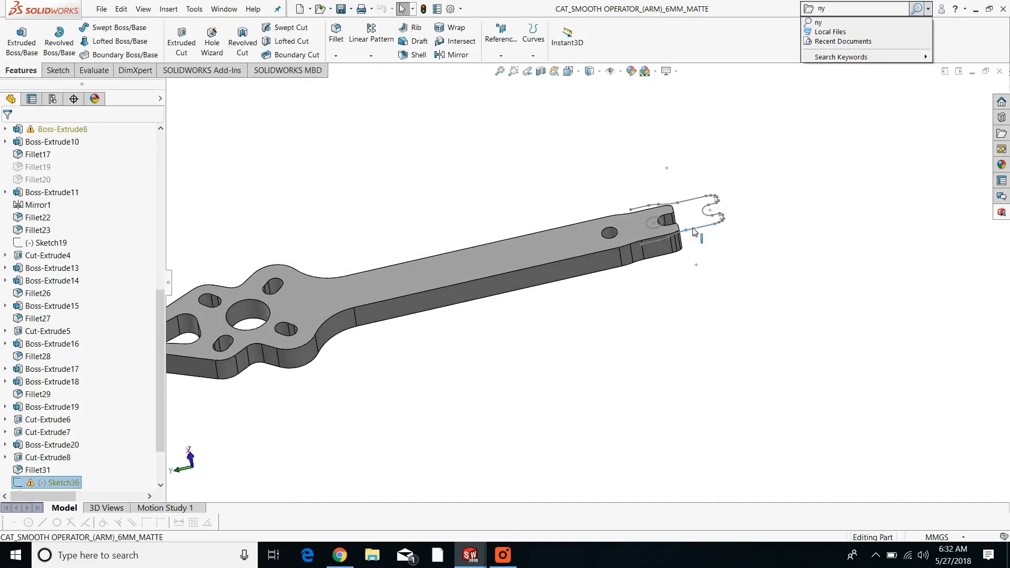
right_click(718, 222)
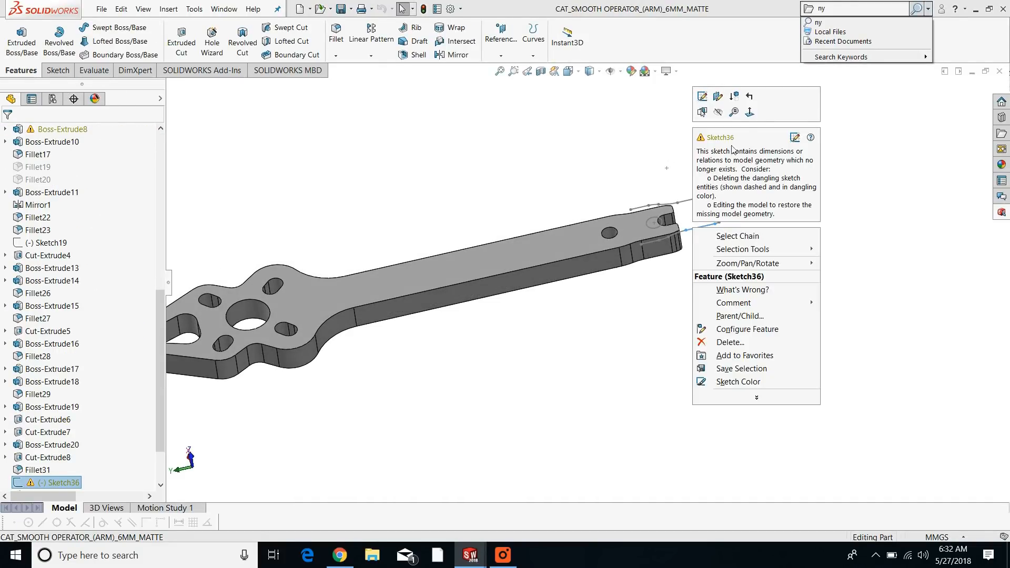
click(720, 111)
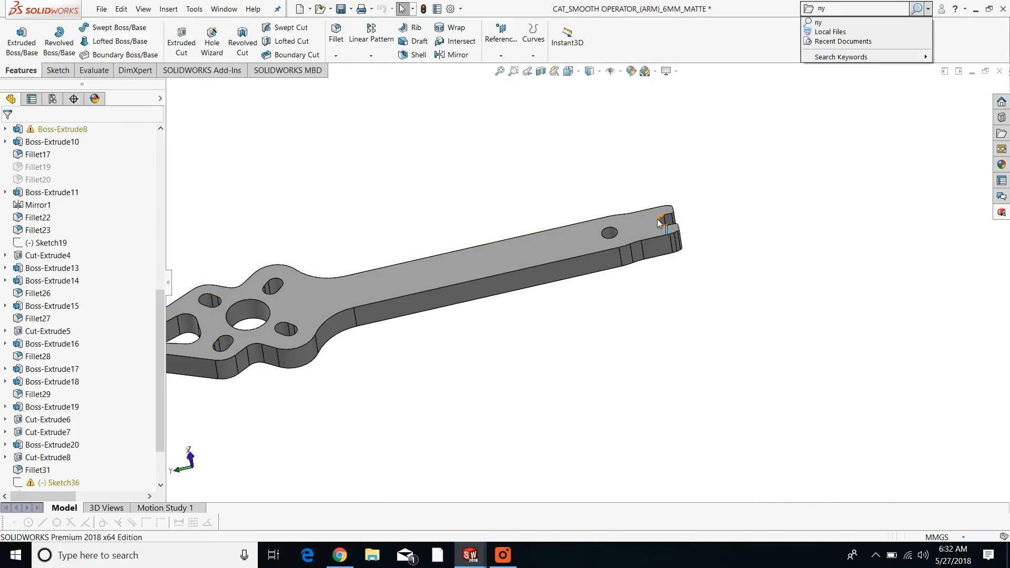
click(103, 9)
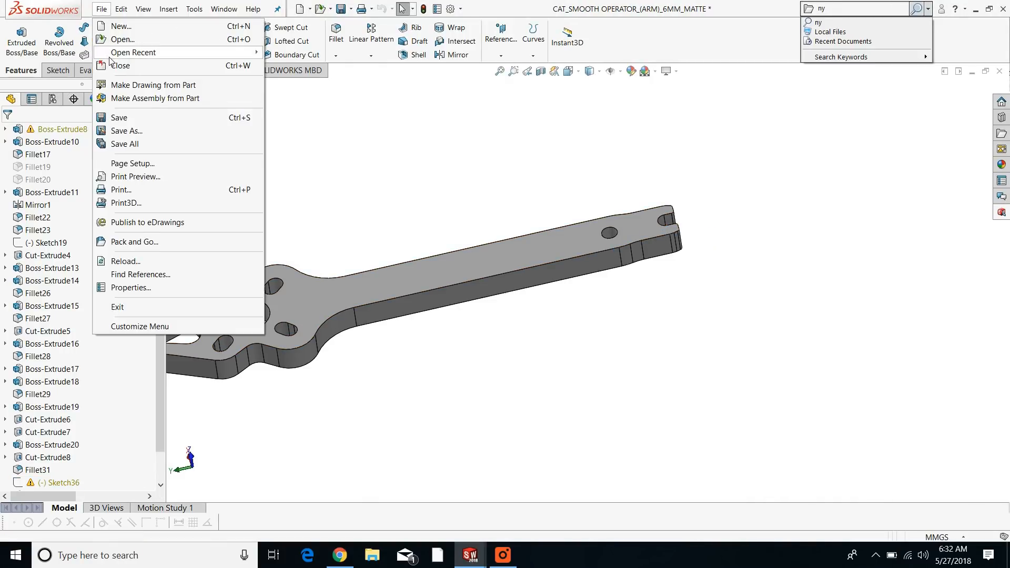
click(118, 63)
click(473, 277)
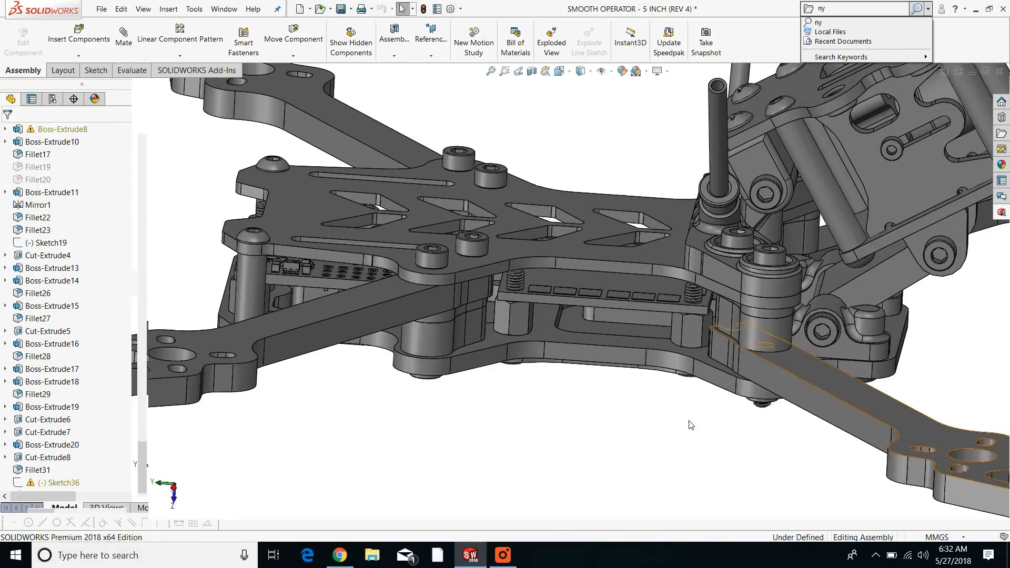
Step: Examine the front arm mount, highlighting the two socket head cap screws and the arm they hold
mouse_move(724, 430)
middle_down()
mouse_move(744, 433)
mouse_move(737, 441)
middle_up()
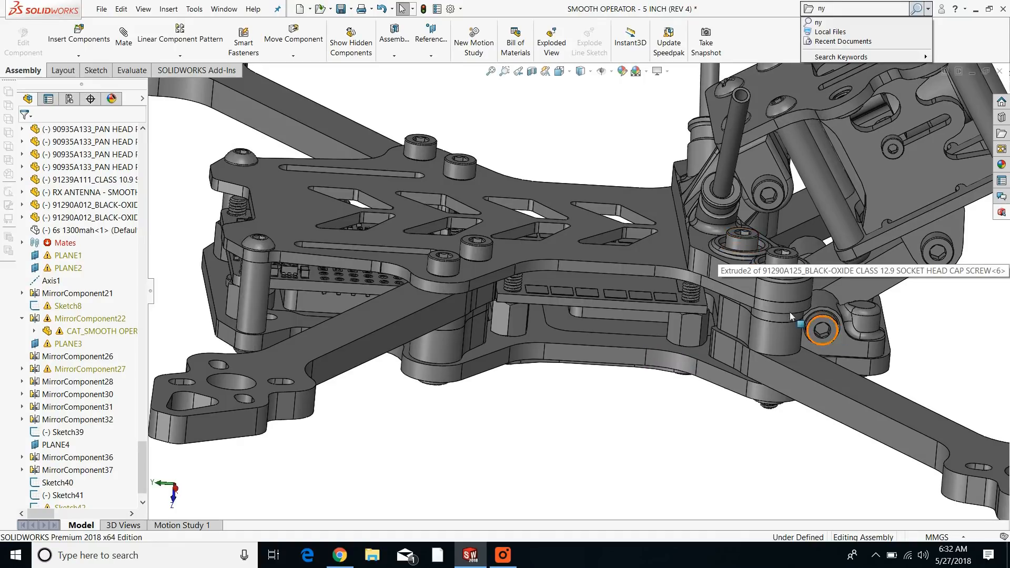
scroll(790, 311, down, 2)
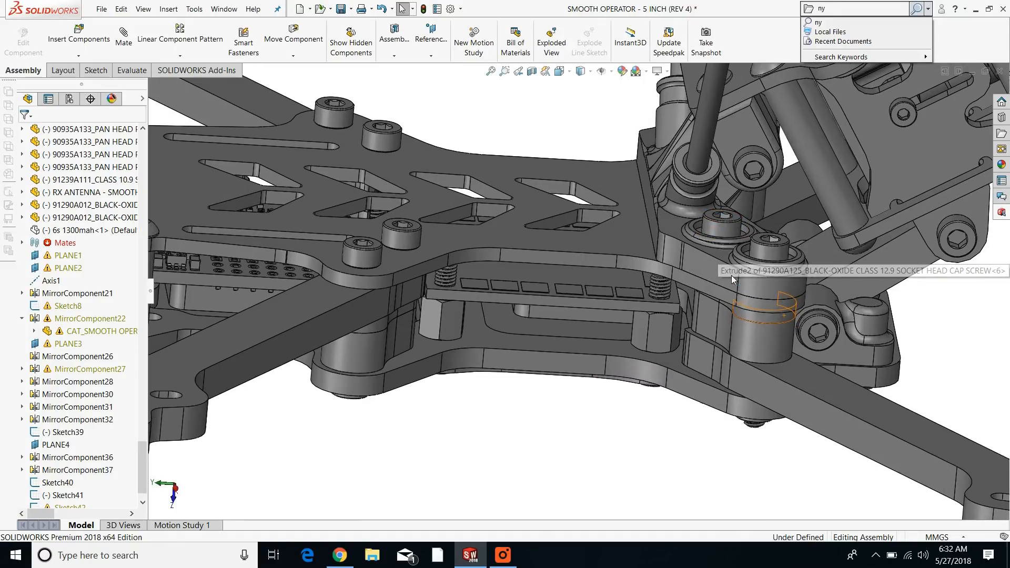
click(768, 252)
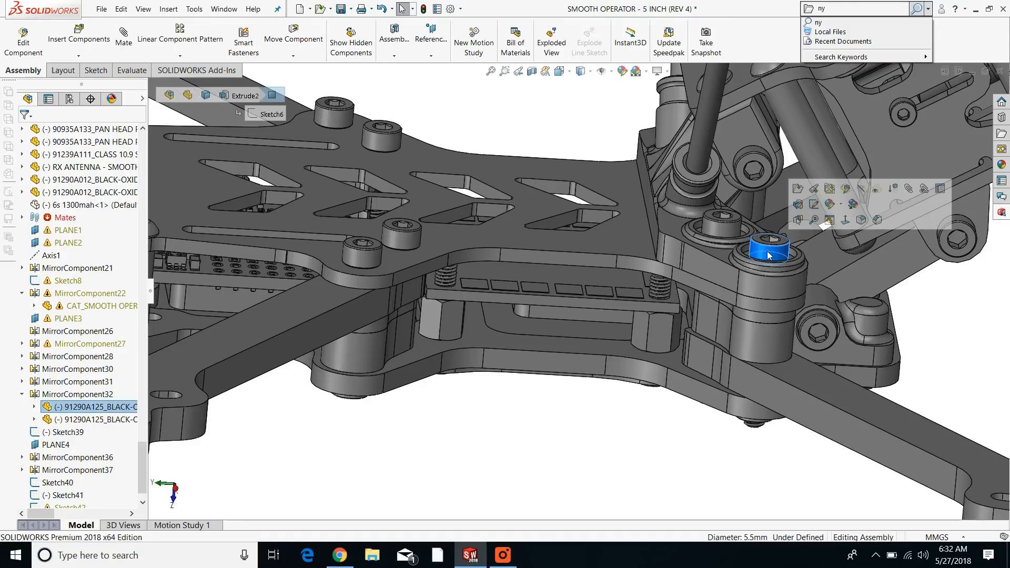
click(715, 229)
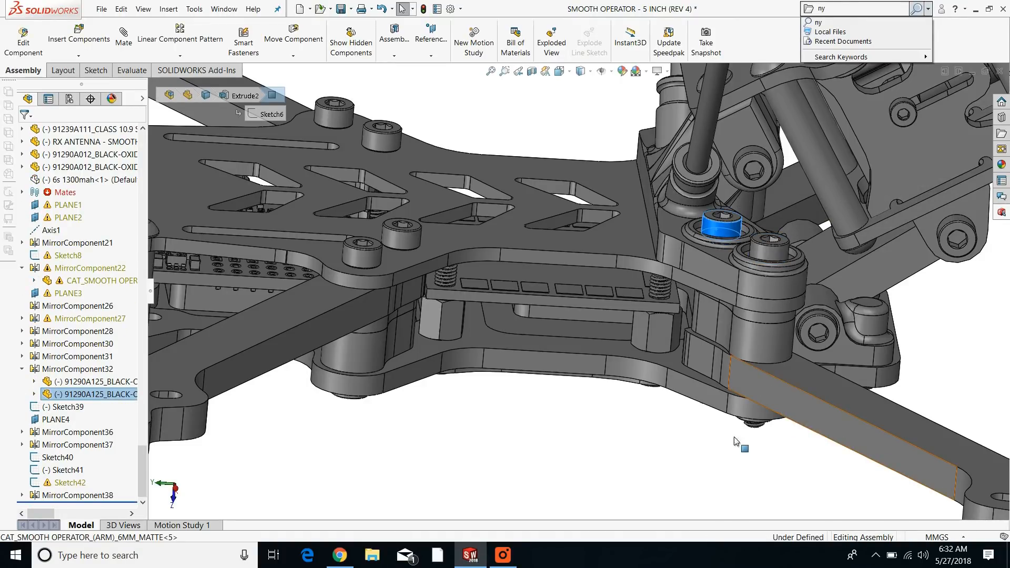
click(805, 412)
click(682, 424)
scroll(680, 413, up, 3)
mouse_move(678, 373)
middle_down()
mouse_move(697, 316)
mouse_move(647, 347)
mouse_move(683, 357)
middle_up()
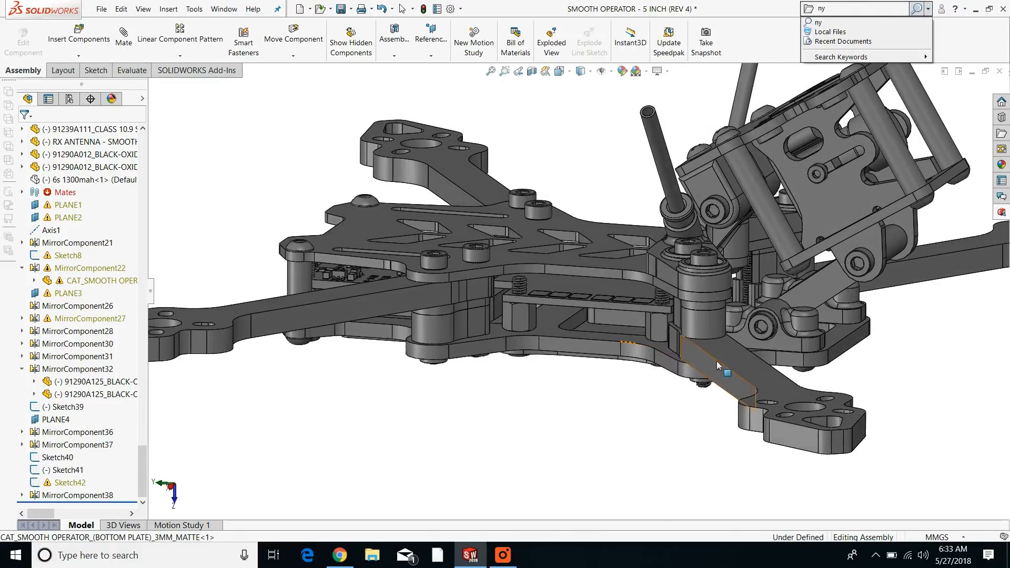
Step: Examine the round spacer between the front arm and the top plate, including from a low side view
scroll(678, 318, down, 4)
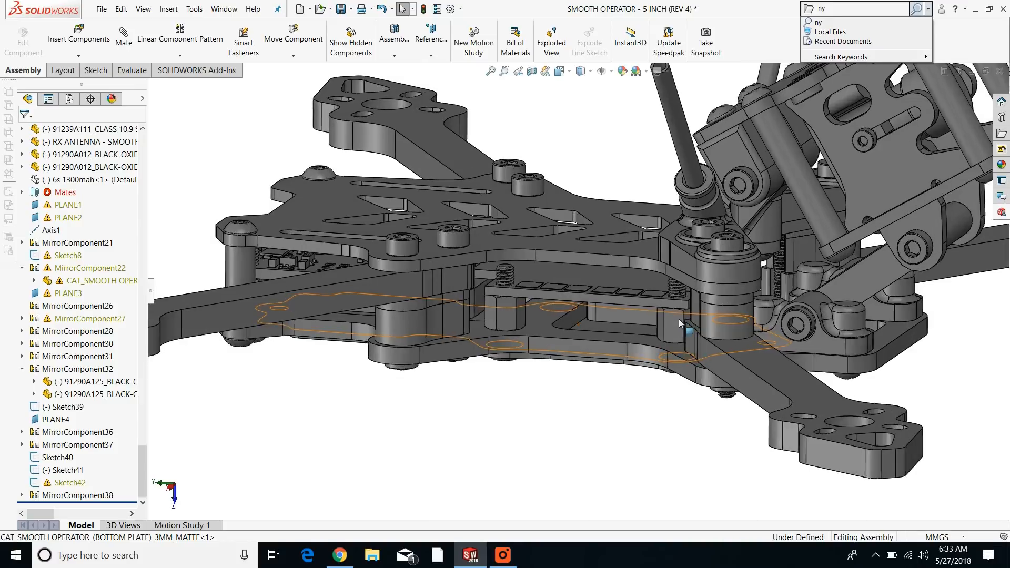
click(731, 312)
click(637, 426)
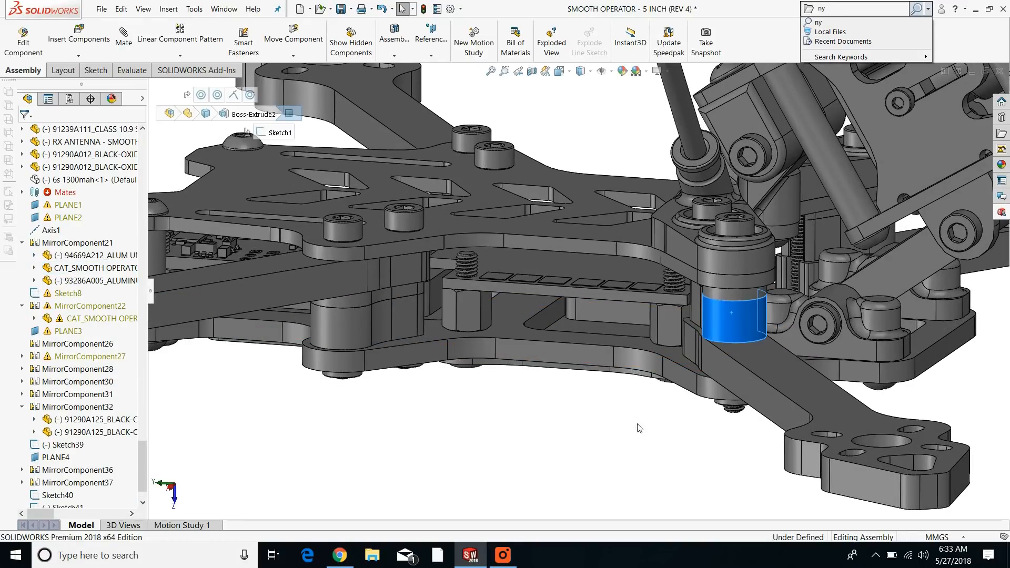
middle_drag(713, 368, 738, 373)
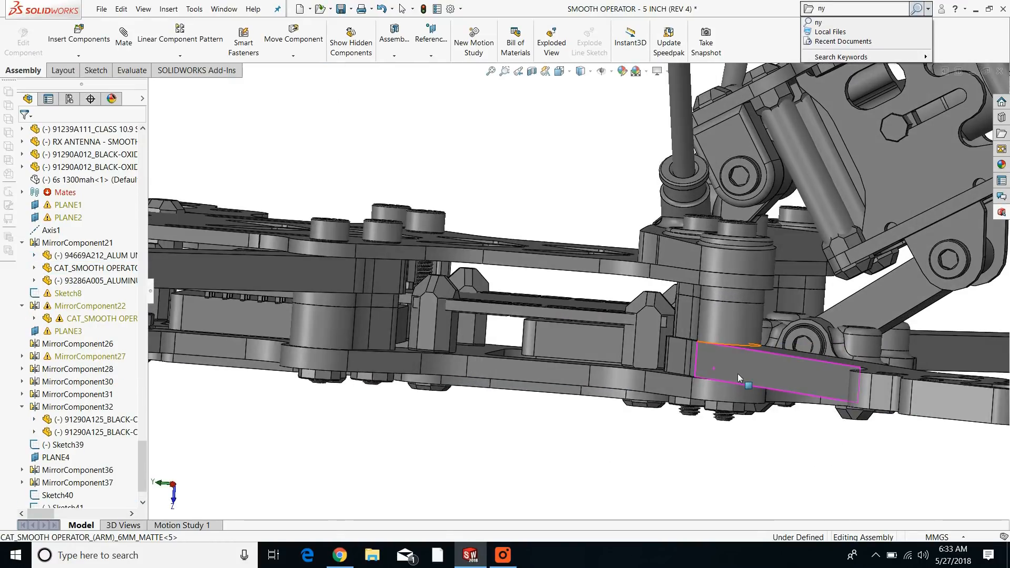
scroll(737, 374, up, 1)
scroll(719, 381, up, 6)
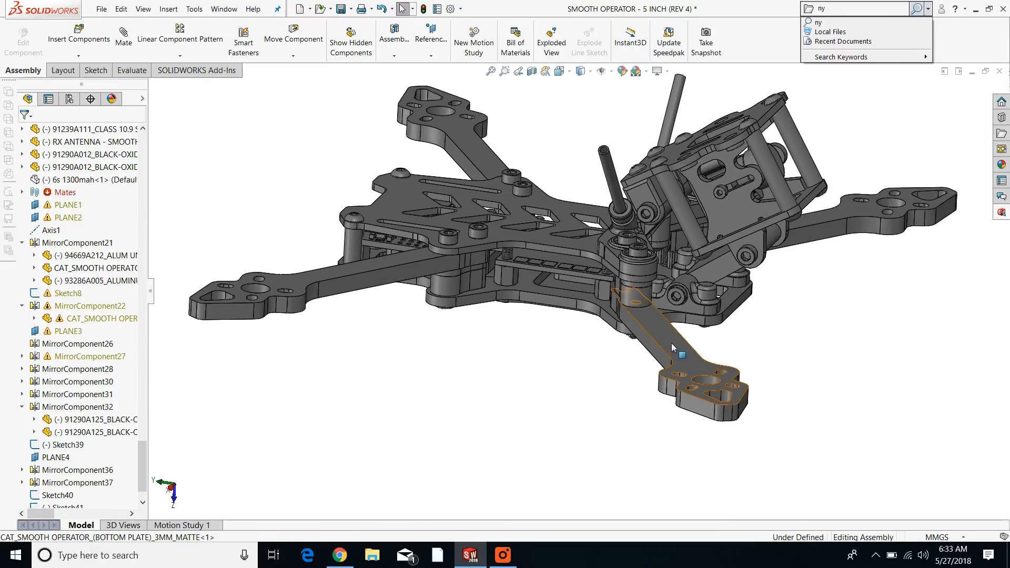
Step: Highlight the front and rear arms in turn and compare their mounting heights from both sides of the frame
click(671, 343)
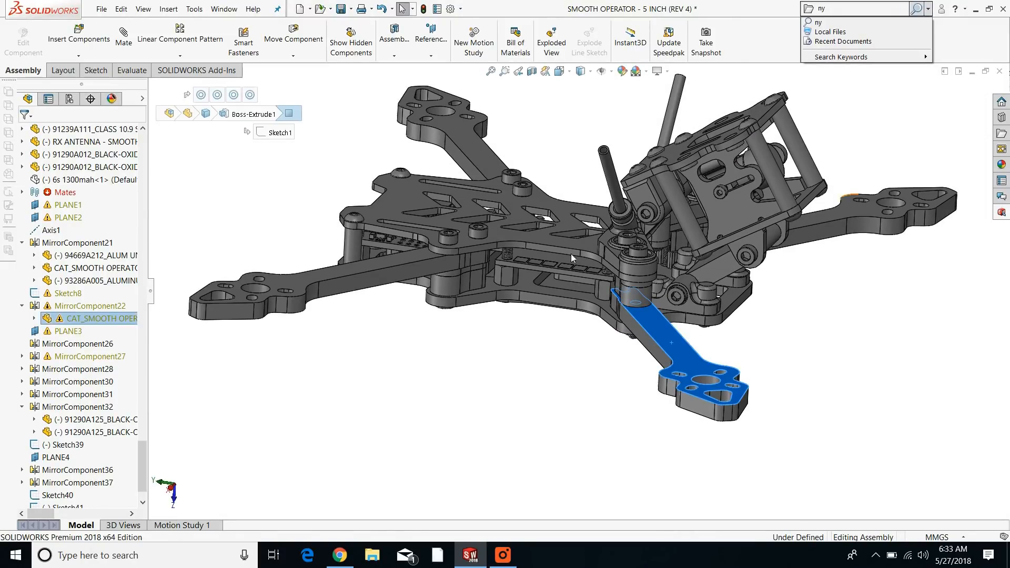
click(402, 260)
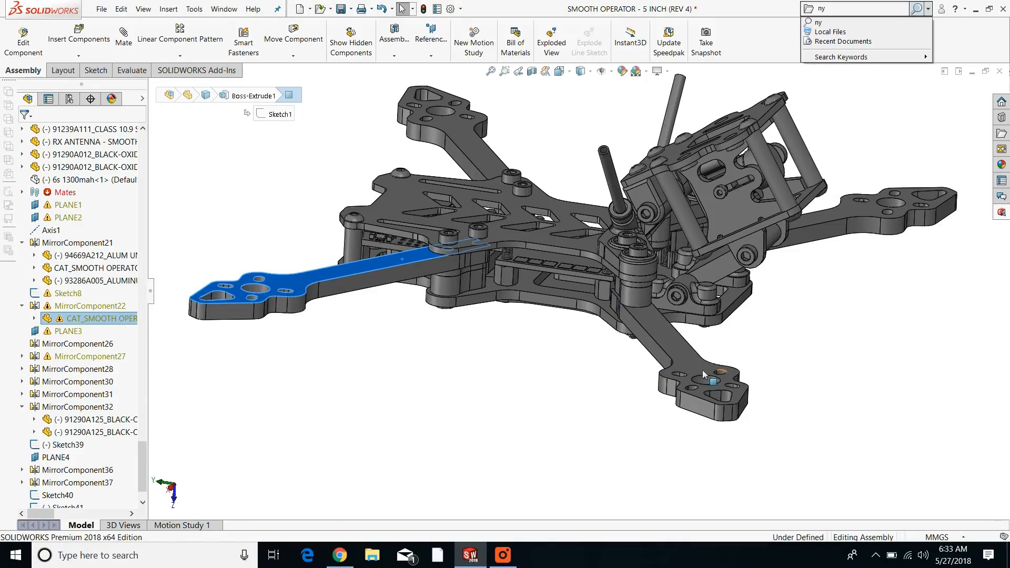
click(384, 117)
scroll(528, 320, up, 5)
middle_drag(531, 317, 581, 286)
scroll(582, 286, down, 6)
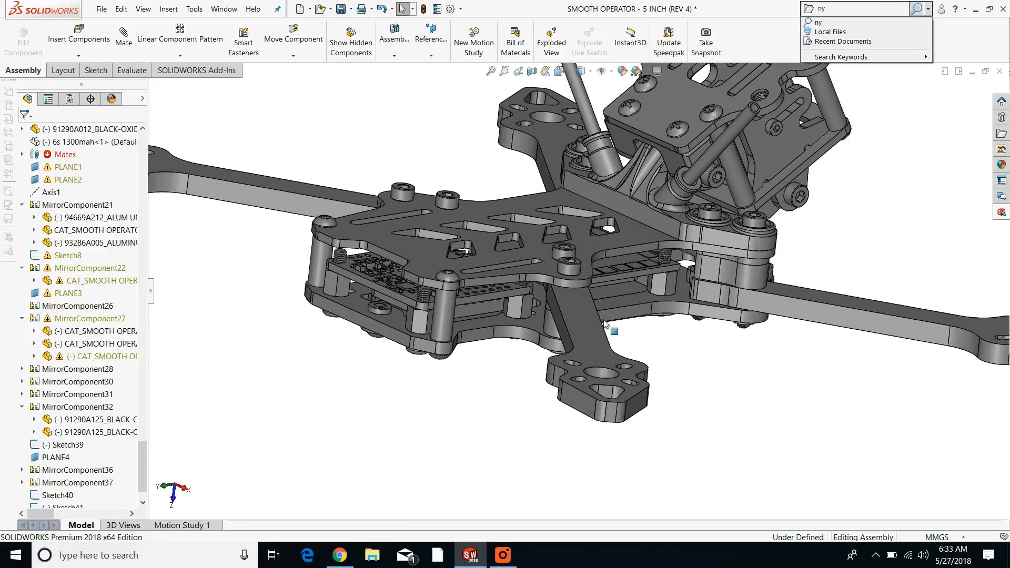
scroll(605, 325, up, 4)
middle_drag(604, 325, 545, 278)
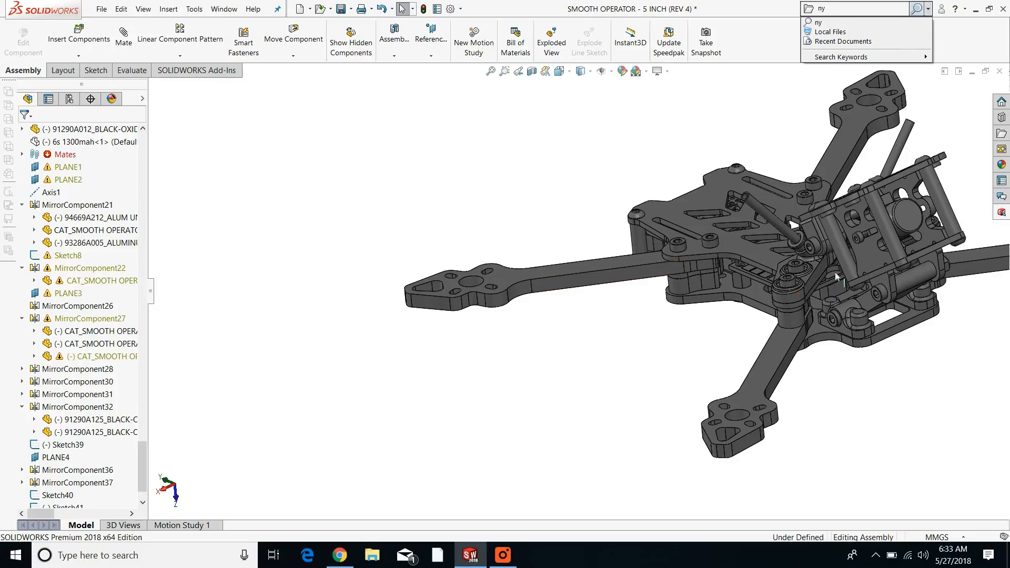
Step: Examine the front arm joint and the electronics stack between the plates up close, followed by the whole frame
scroll(695, 298, down, 5)
middle_drag(729, 291, 759, 289)
scroll(695, 317, up, 1)
middle_drag(692, 315, 672, 429)
scroll(656, 316, down, 4)
scroll(652, 305, down, 2)
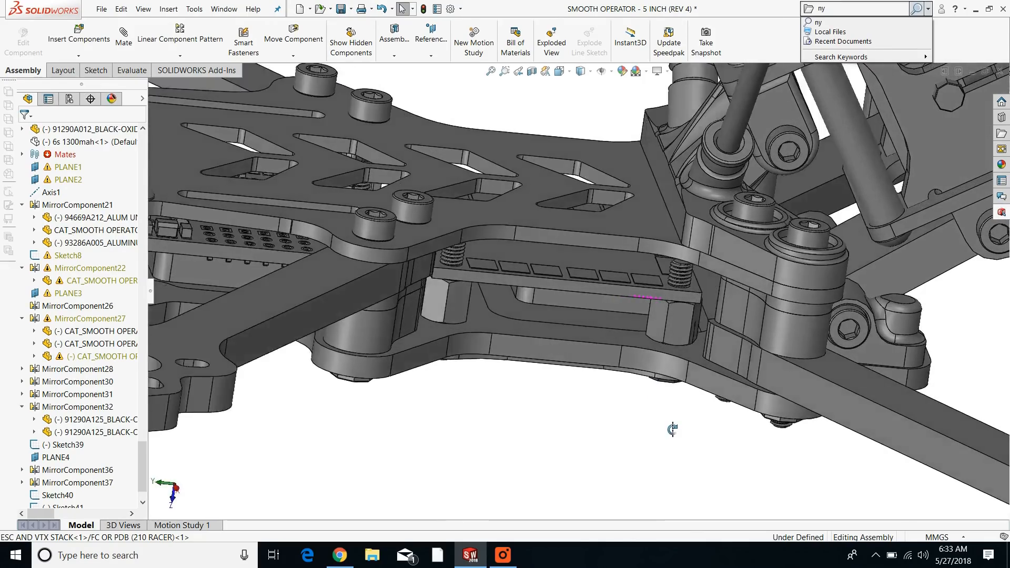
scroll(446, 267, up, 6)
middle_drag(675, 246, 622, 284)
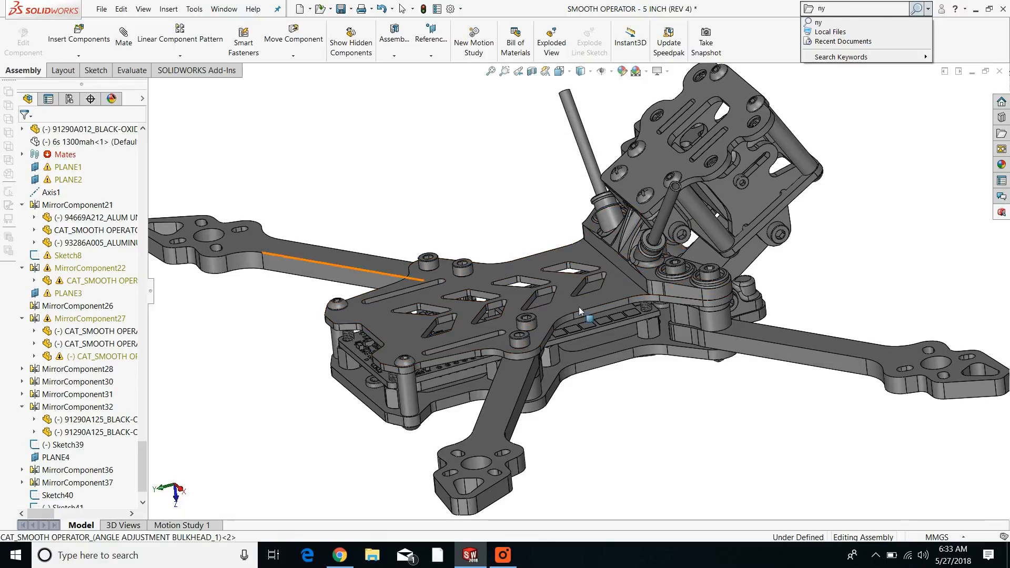
middle_drag(578, 307, 572, 300)
click(502, 557)
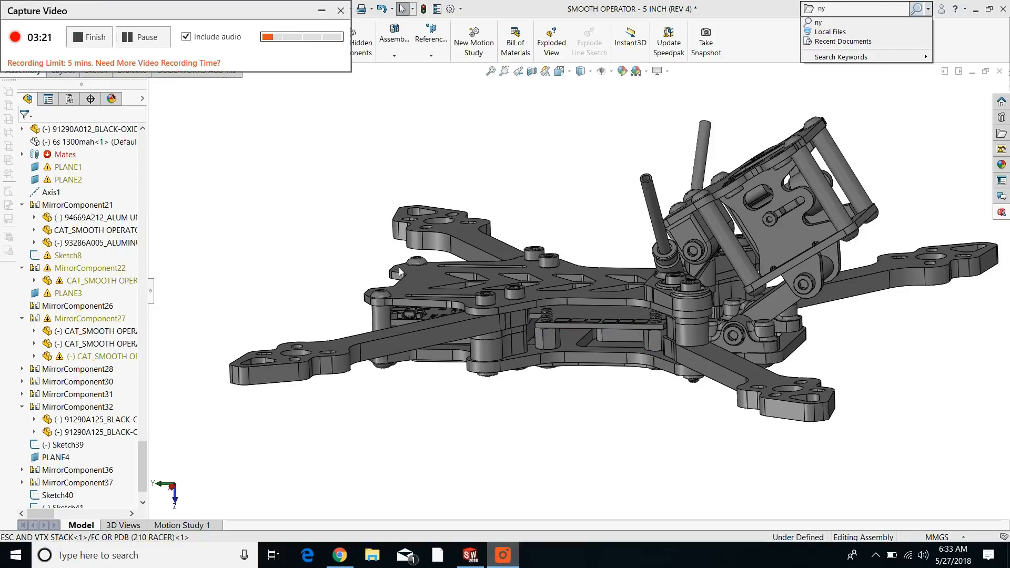
click(321, 11)
Step: Show the hidden Session mount and GoPro Hero4 Session components on top of the camera cage
scroll(731, 235, down, 2)
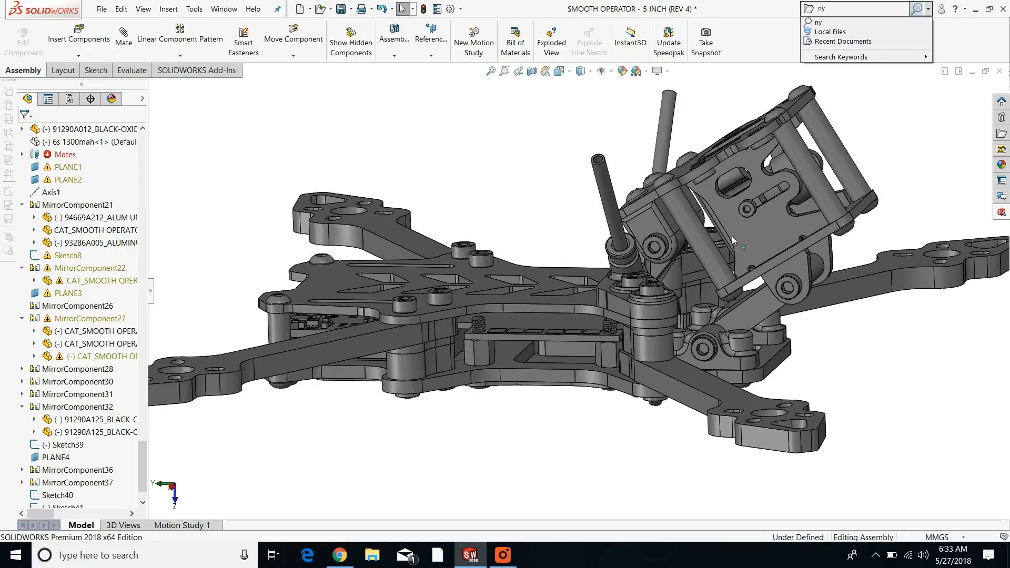
scroll(749, 246, up, 3)
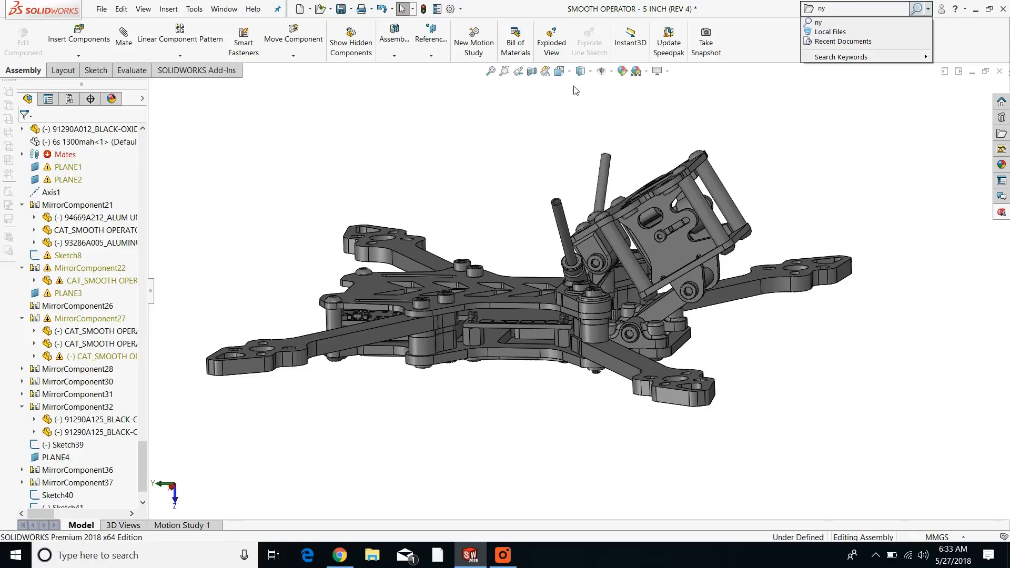
drag(143, 456, 126, 159)
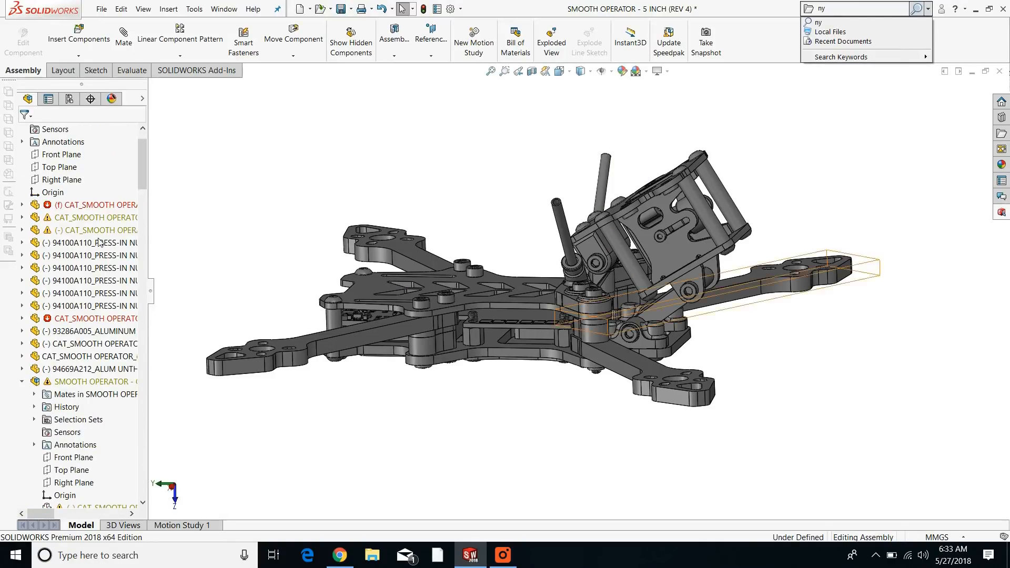
scroll(94, 273, down, 2)
click(94, 433)
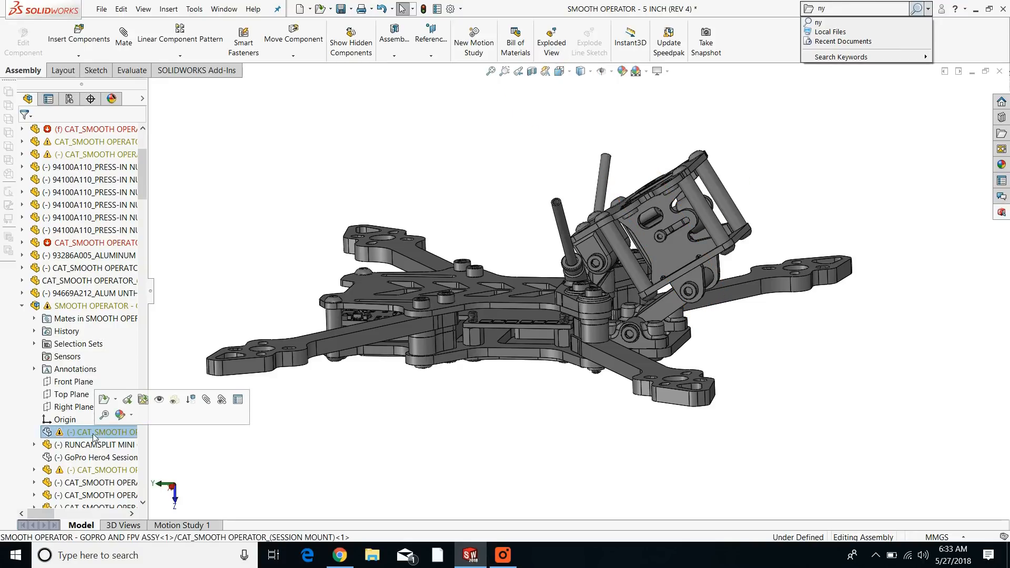
ctrl+click(92, 457)
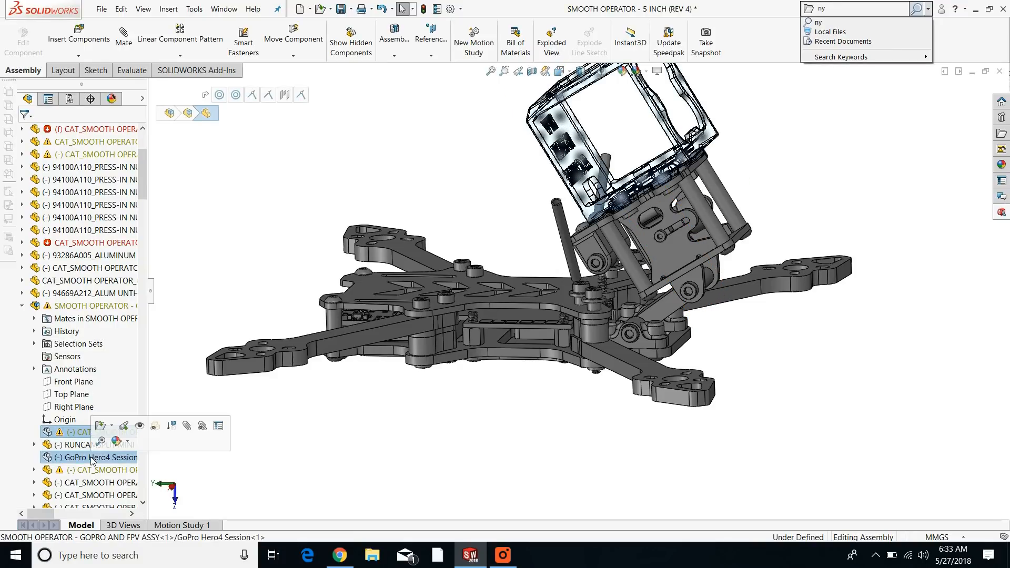
right_click(92, 458)
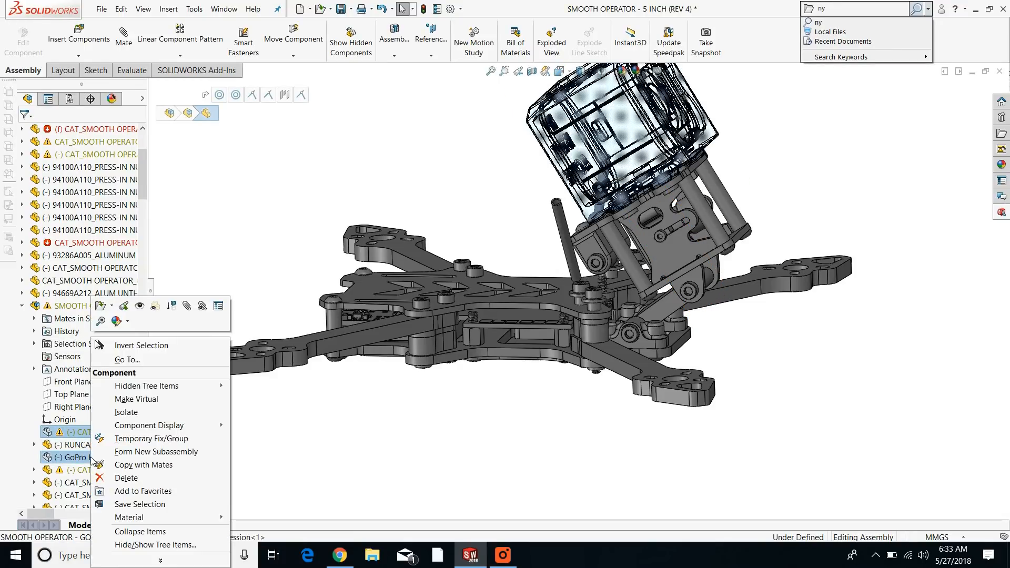
click(141, 306)
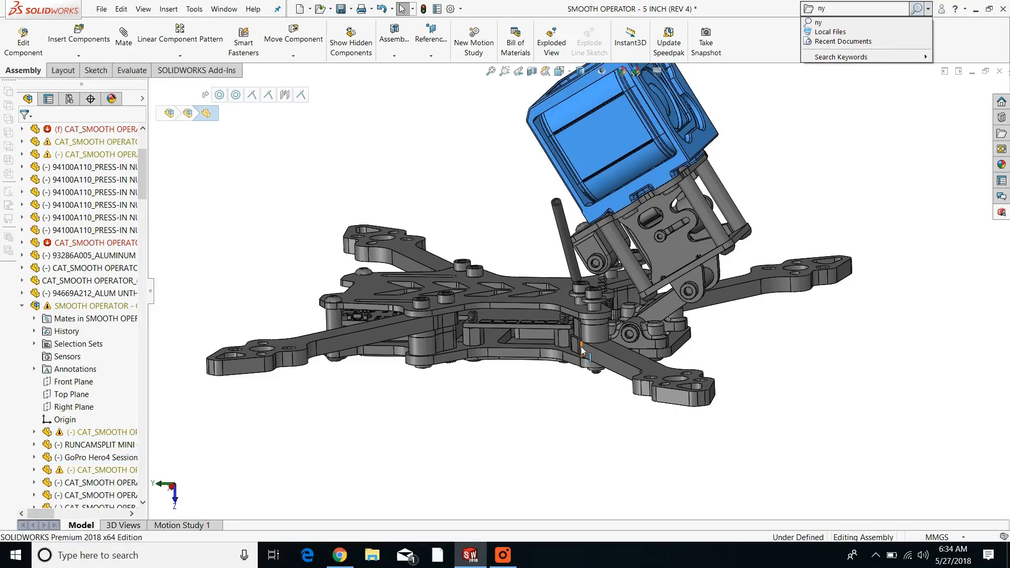
Step: Examine the frame with the GoPro Session mounted on the camera cage, up close from the rear side
click(560, 411)
middle_drag(569, 295, 614, 300)
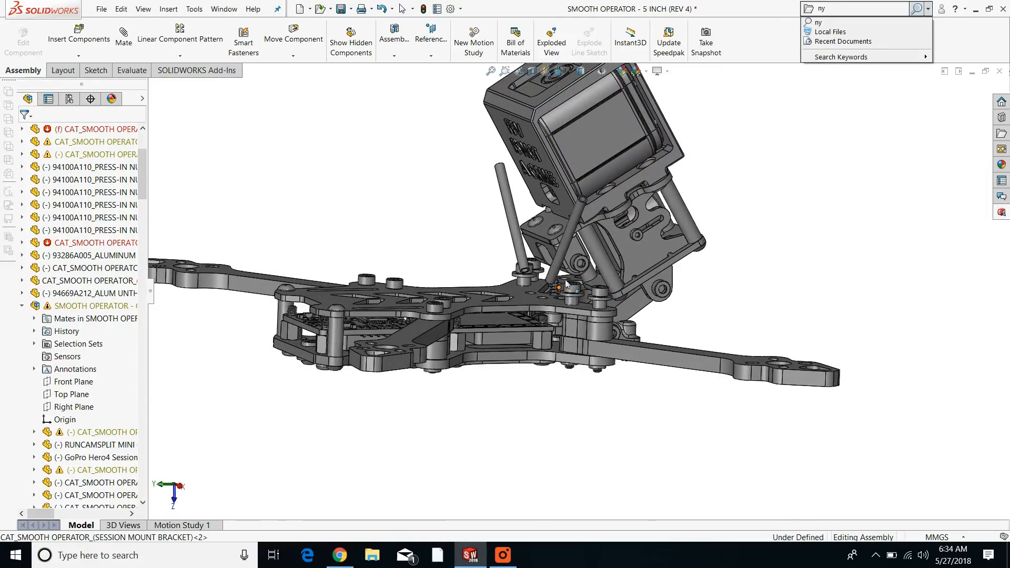
scroll(569, 296, down, 2)
scroll(571, 296, down, 2)
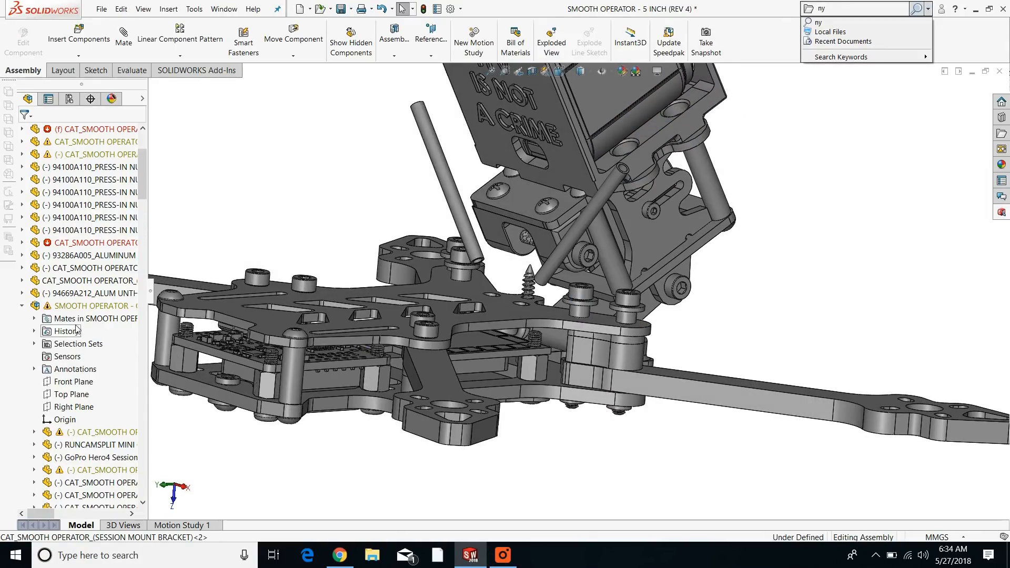
click(510, 561)
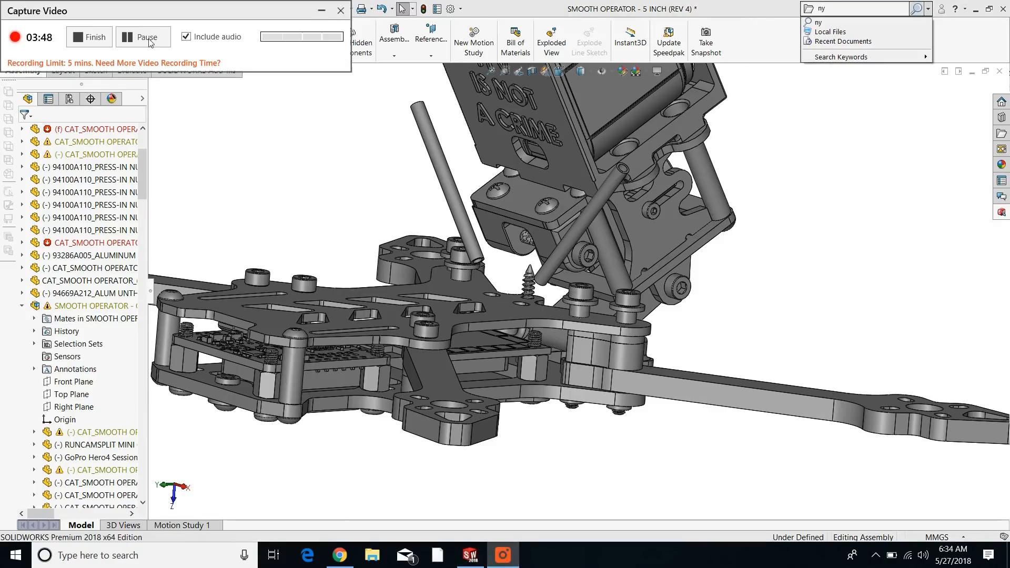
click(146, 40)
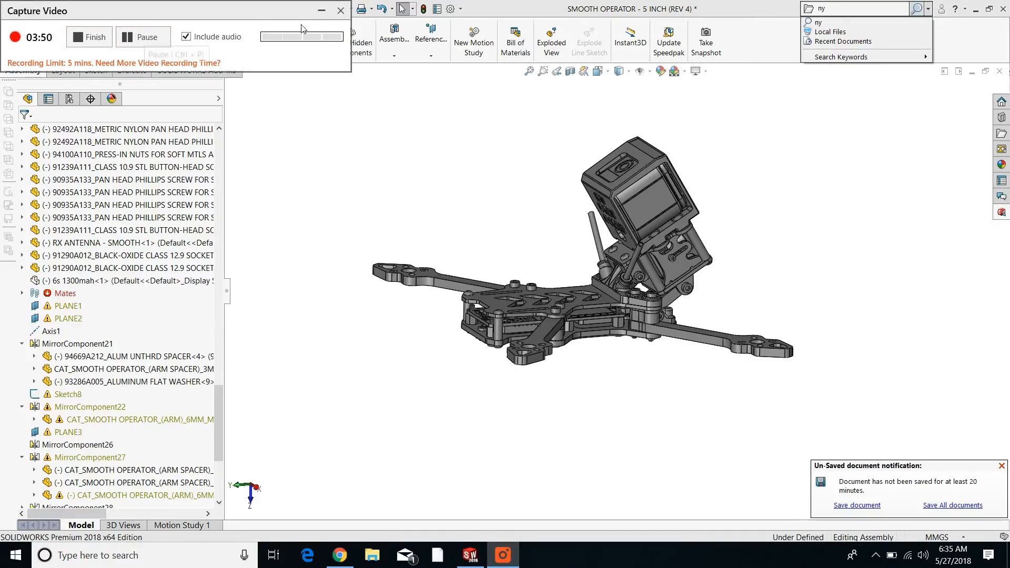
click(321, 10)
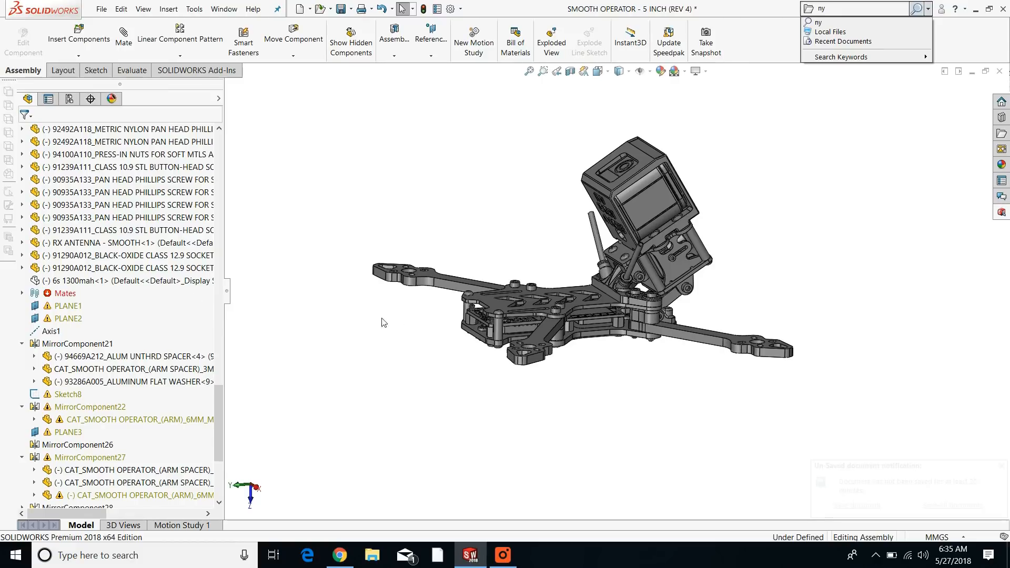
Step: Show the hidden 6s 1300mah battery component on the top plate behind the camera cage
scroll(656, 285, down, 6)
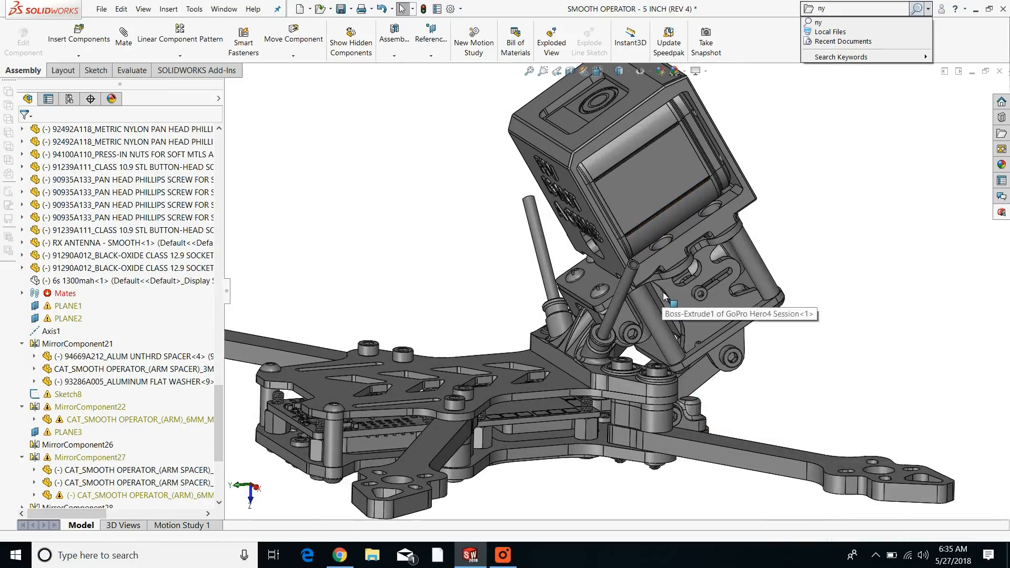
key(Tab)
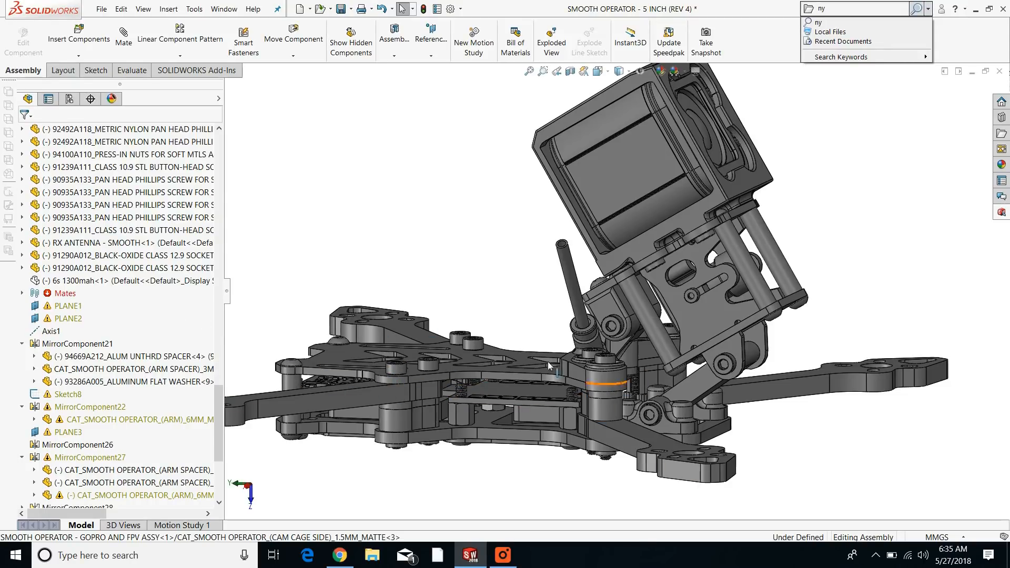
click(117, 281)
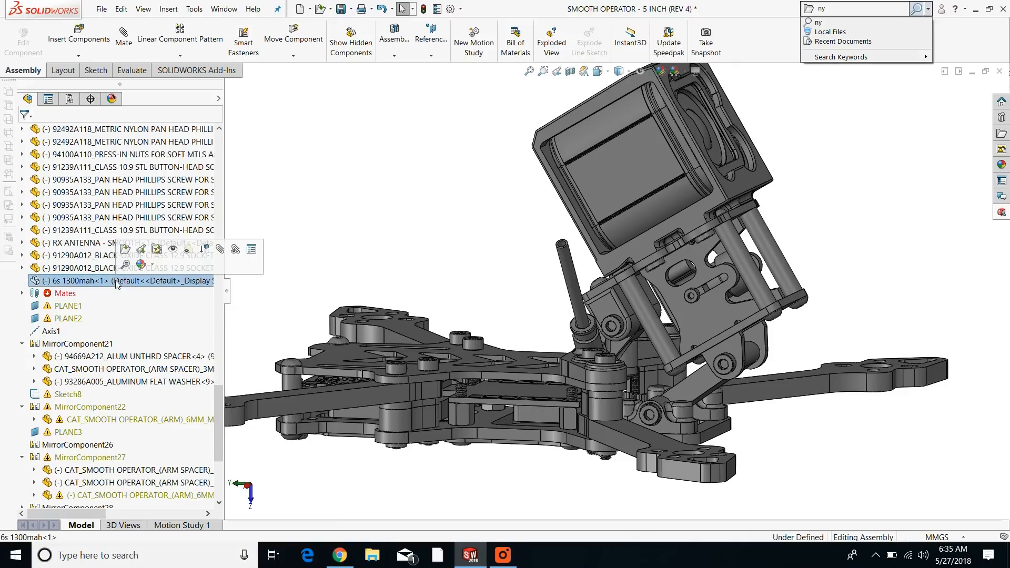
right_click(117, 283)
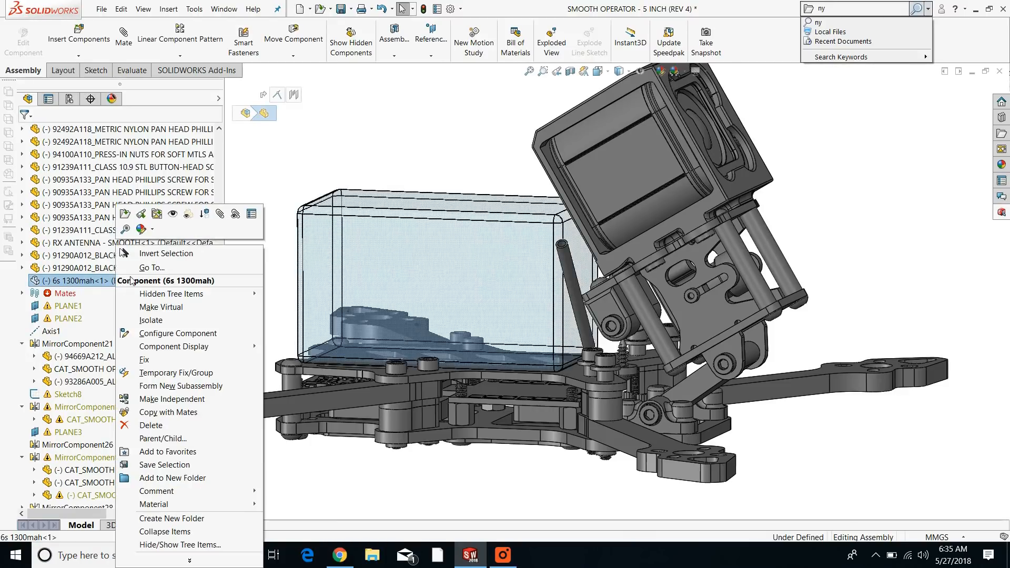
click(172, 215)
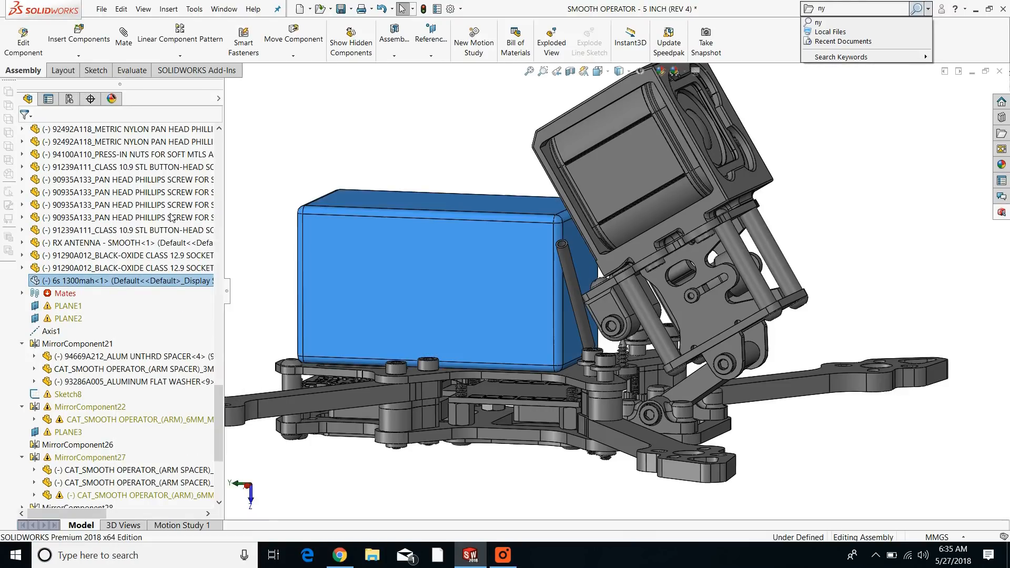
Step: Examine the battery's position on the top plate and its clearance to the camera cage from several angles
middle_drag(594, 378, 617, 321)
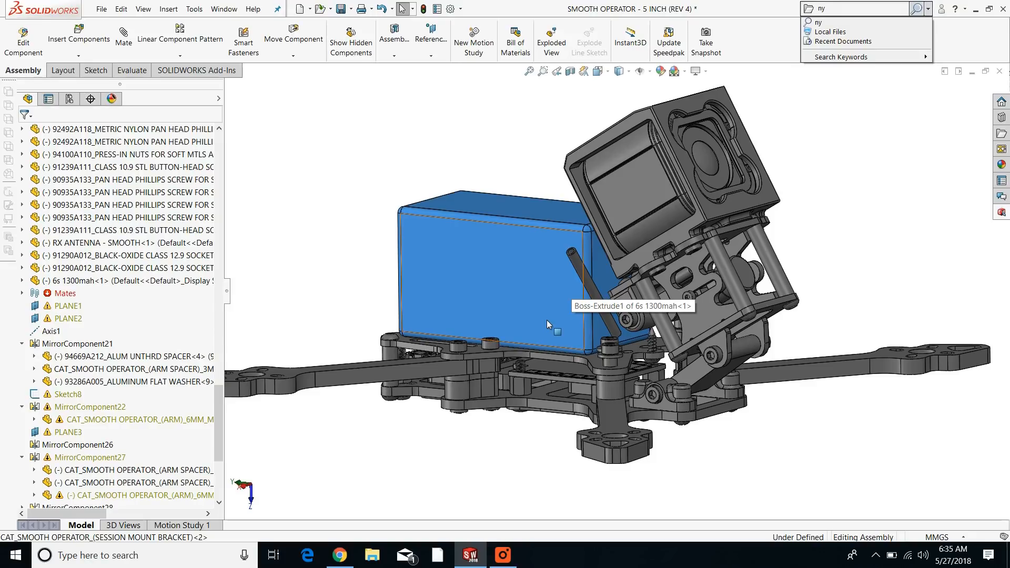
middle_drag(609, 347, 636, 236)
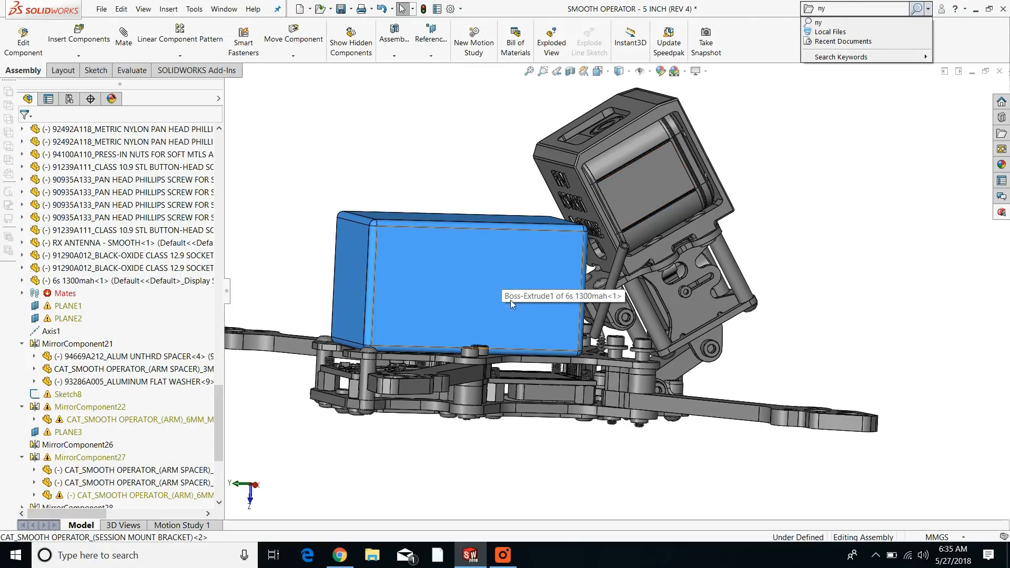
middle_drag(511, 302, 572, 367)
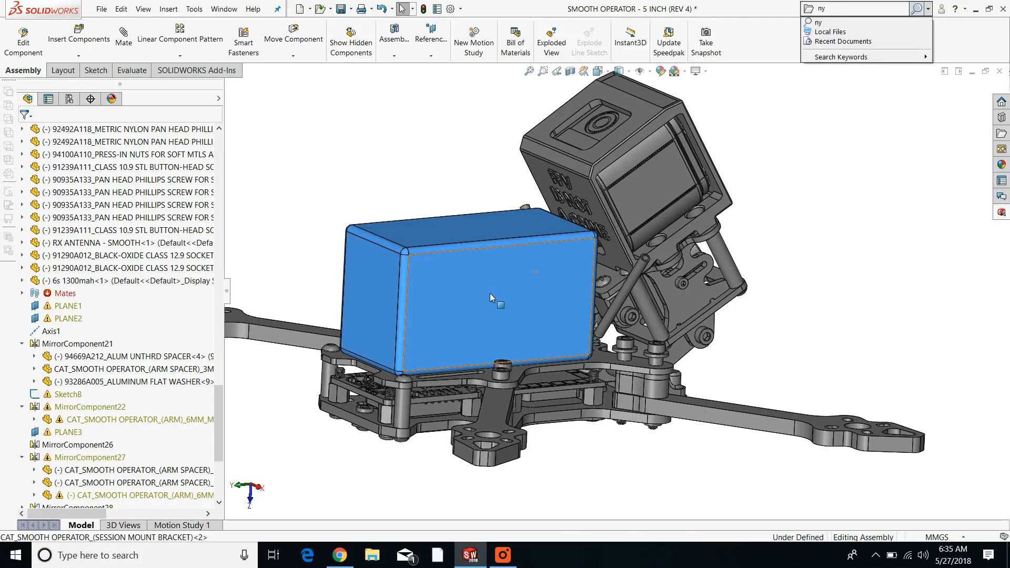
click(509, 553)
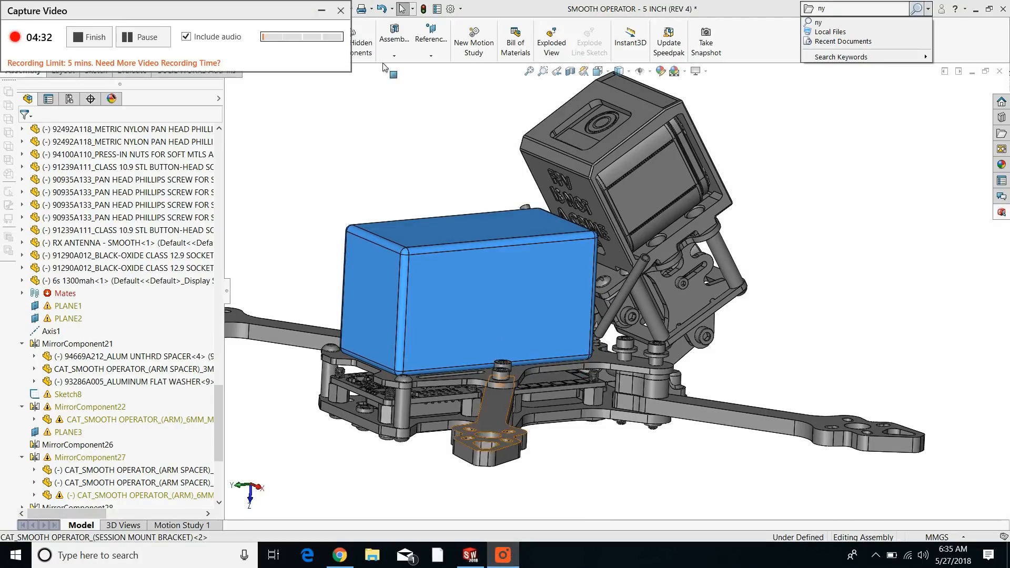
click(319, 12)
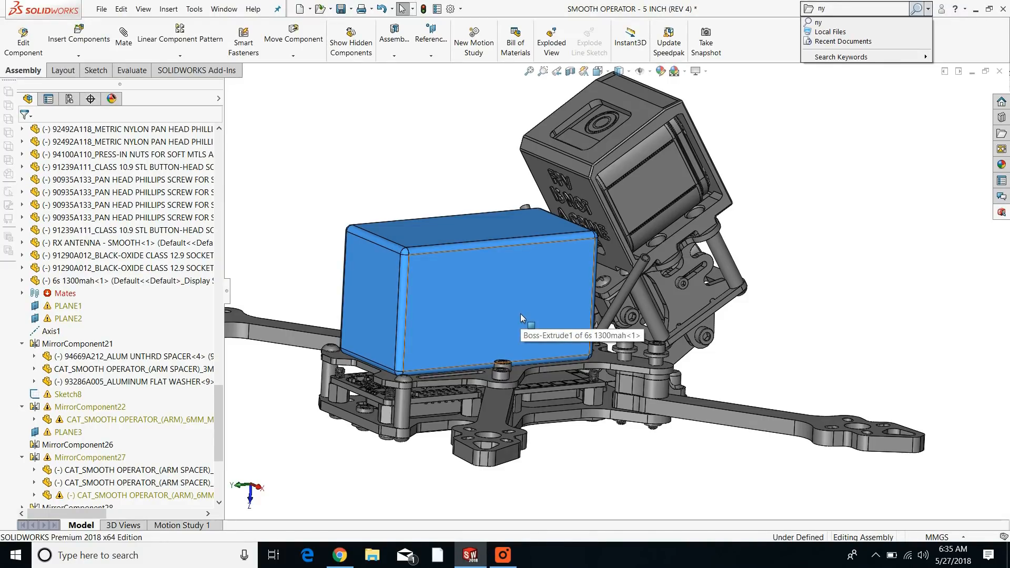
middle_drag(579, 387, 520, 397)
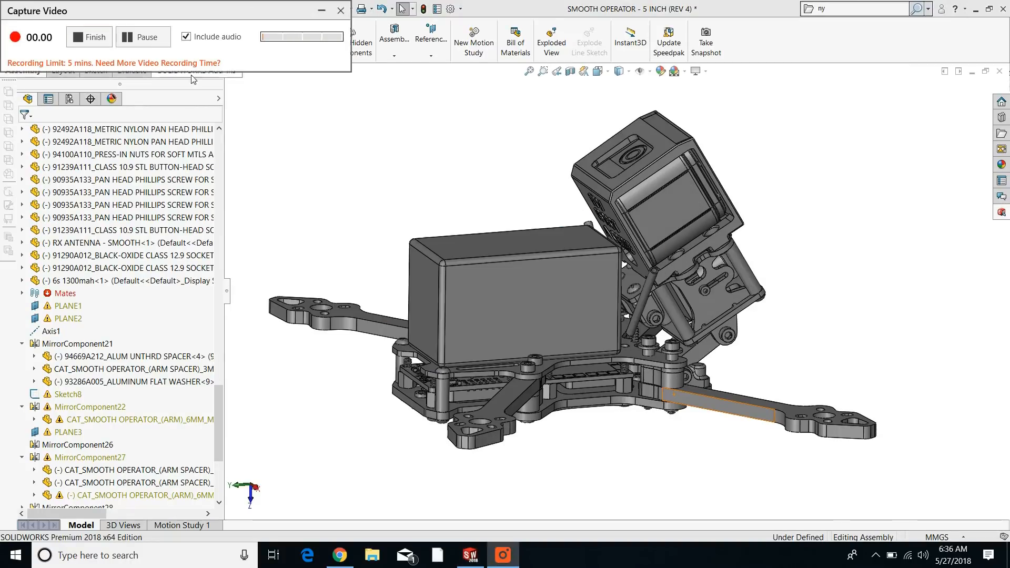
click(321, 10)
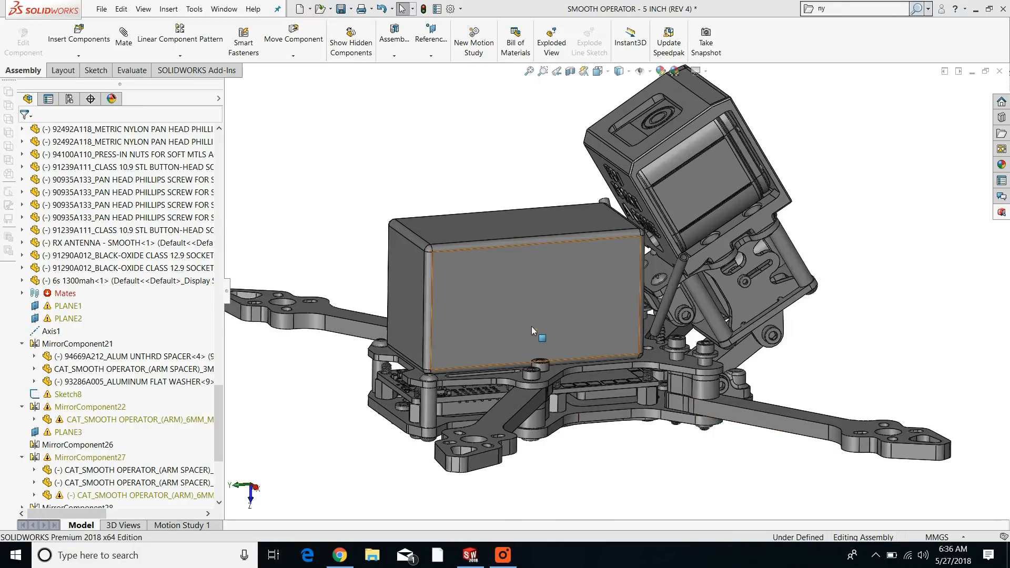
Step: Examine the clearance between the battery's underside and the rear flight controller stack, including from a level rear view
scroll(531, 326, down, 3)
middle_drag(631, 392, 618, 385)
scroll(547, 393, up, 3)
scroll(544, 354, down, 5)
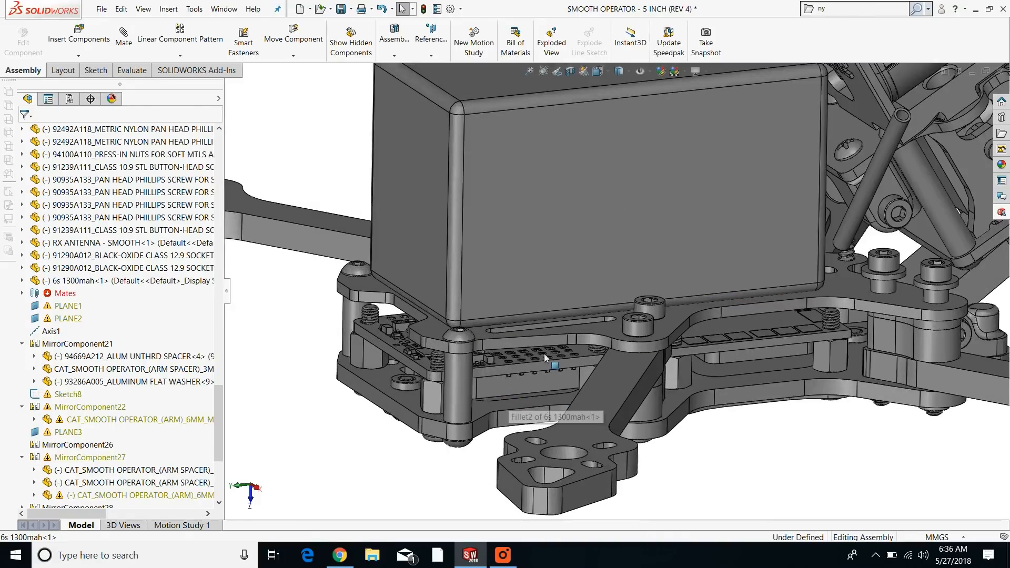
mouse_move(542, 342)
middle_down()
mouse_move(552, 306)
mouse_move(536, 318)
mouse_move(528, 272)
mouse_move(570, 405)
mouse_move(549, 360)
middle_up()
scroll(555, 332, up, 5)
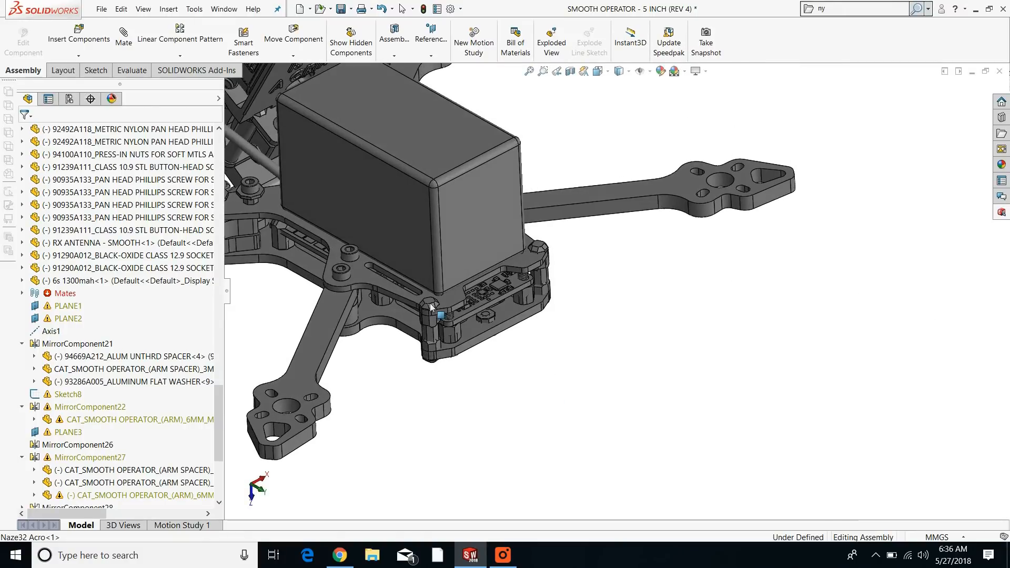
scroll(453, 296, down, 3)
middle_drag(453, 295, 520, 239)
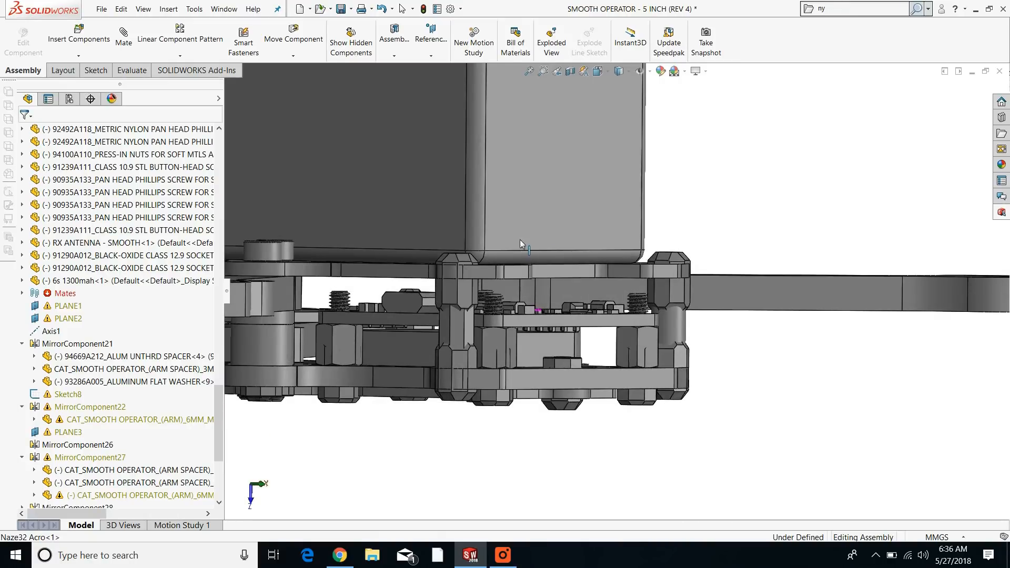
Step: Examine the ESC and VTX stack under the battery from the opposite side, up close and in a low side view
scroll(450, 304, up, 5)
scroll(420, 280, up, 1)
scroll(445, 250, down, 2)
middle_drag(445, 251, 507, 263)
scroll(514, 288, down, 2)
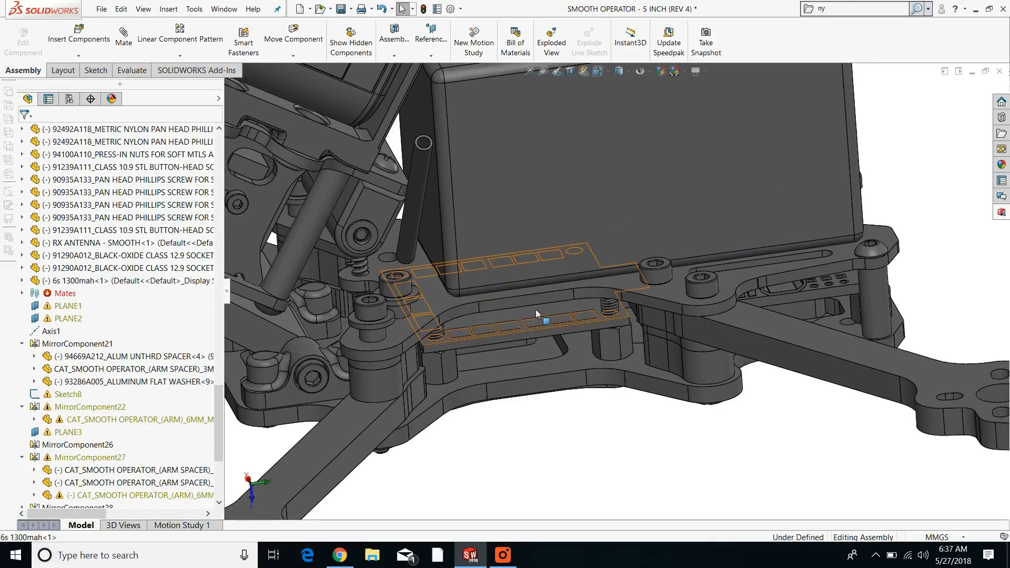
mouse_move(531, 301)
middle_down()
mouse_move(527, 248)
mouse_move(524, 285)
middle_up()
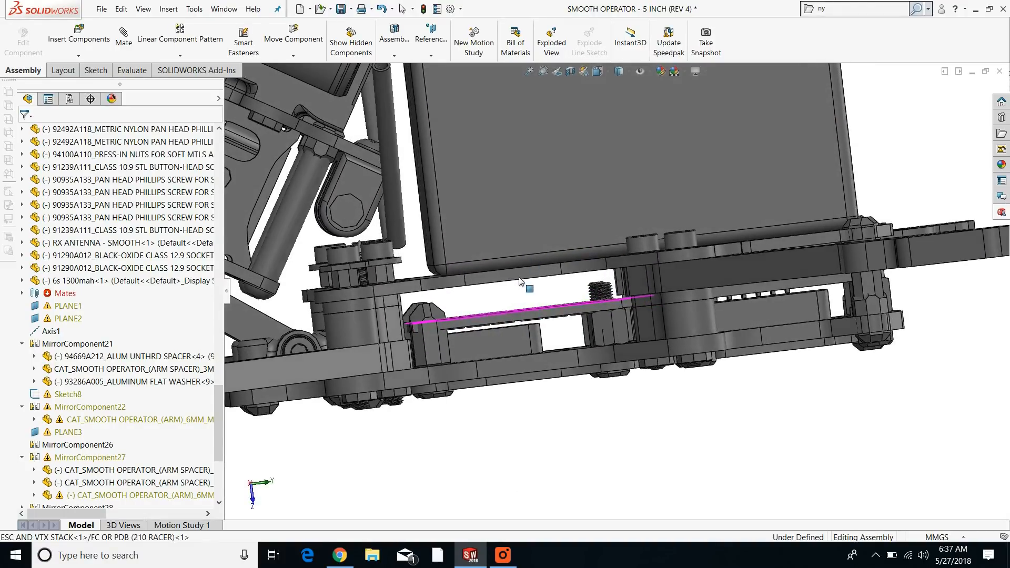
scroll(546, 286, up, 4)
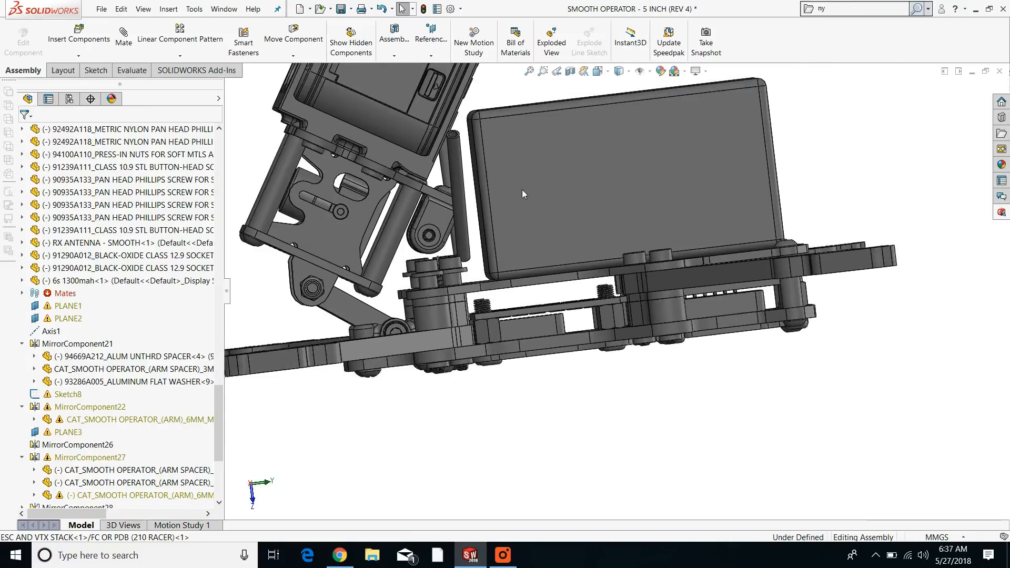
middle_drag(558, 210, 548, 277)
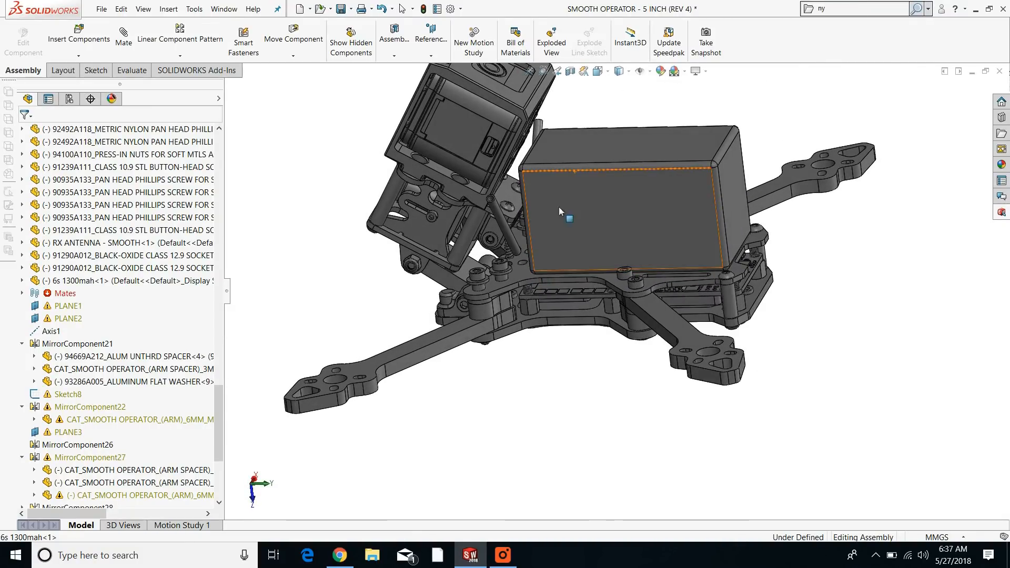
Step: Examine the front camera cage mounting and the angled bar joining it to the bottom plate up close
scroll(444, 251, down, 5)
middle_drag(446, 242, 444, 331)
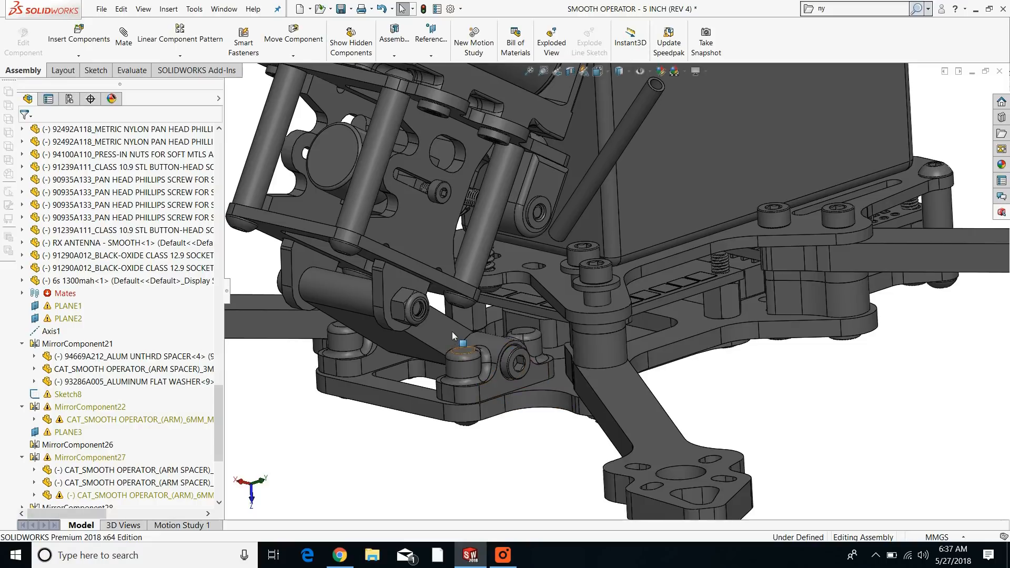
scroll(452, 332, up, 5)
scroll(563, 225, down, 3)
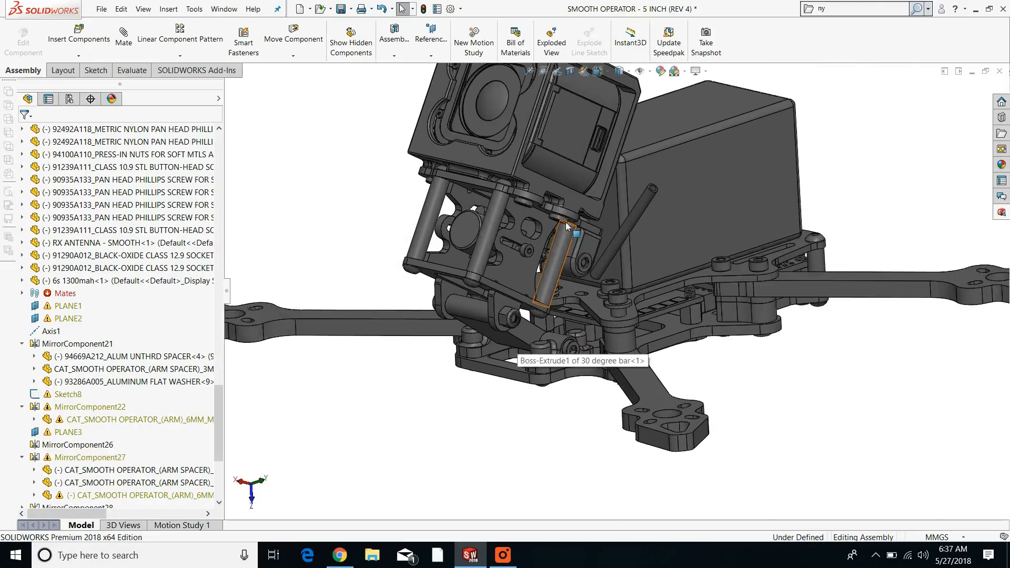
middle_drag(609, 313, 514, 343)
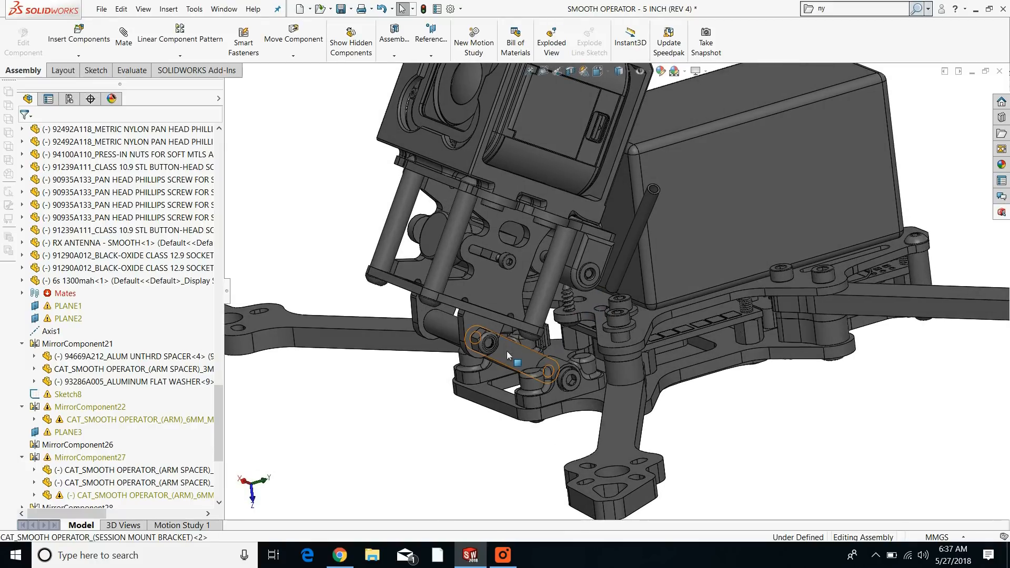
Step: Highlight the whole 30 degree bar component below the camera cage, and view it in the overall frame
click(507, 351)
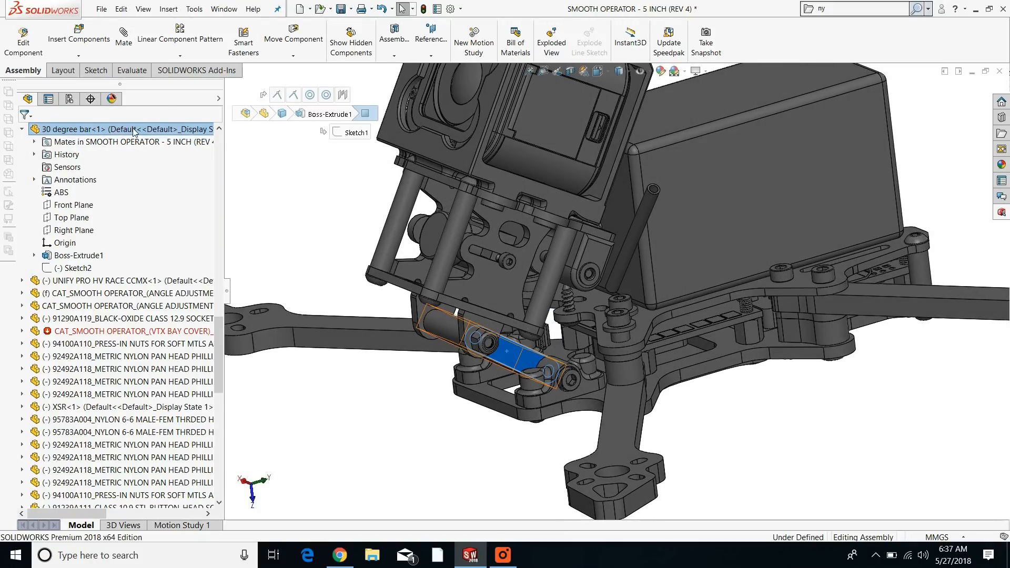
click(134, 131)
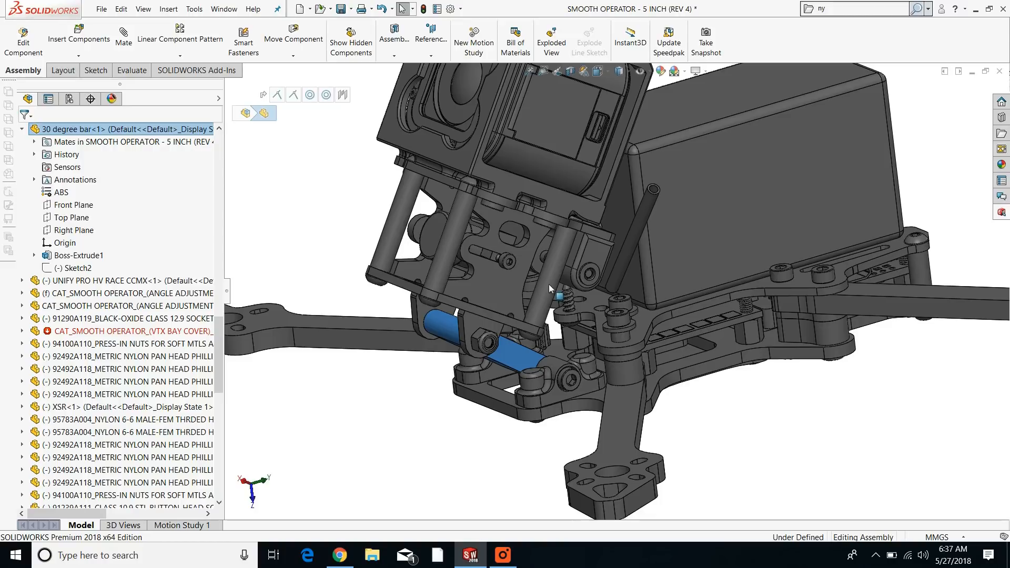
key(Escape)
scroll(549, 287, up, 3)
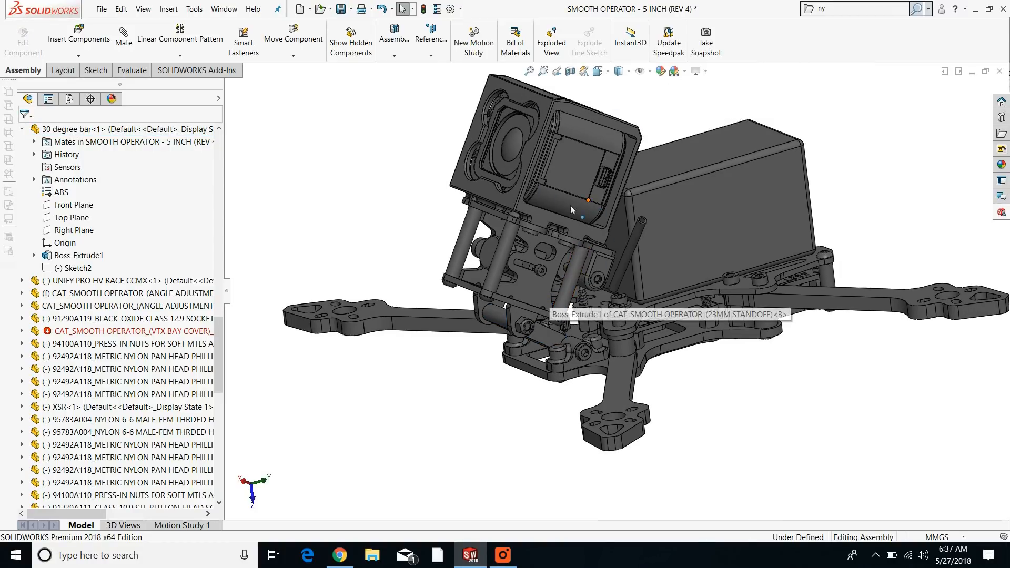
Step: Open the 30 degree bar as its own part and view it from above at an angle
scroll(553, 198, down, 2)
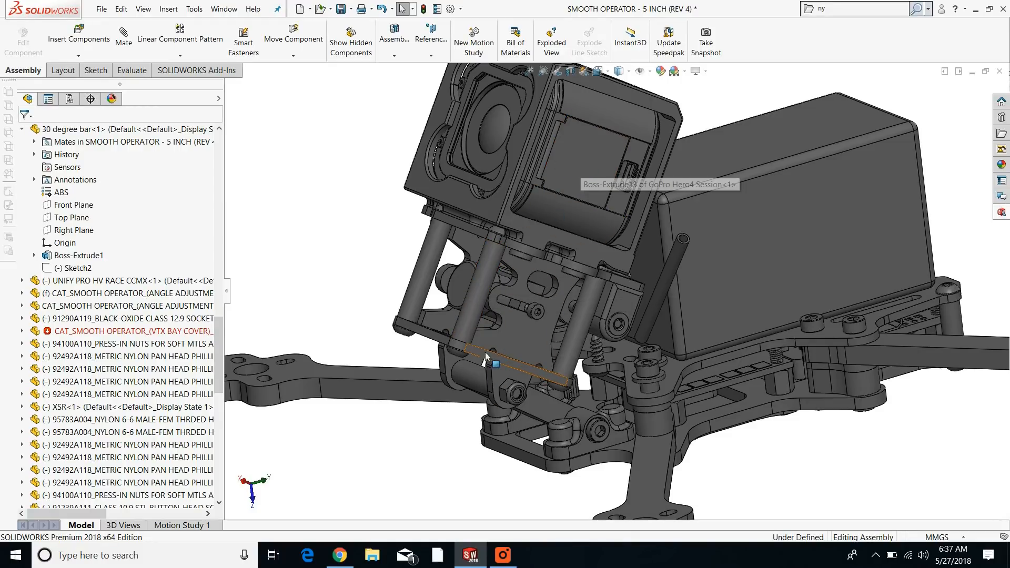
click(547, 403)
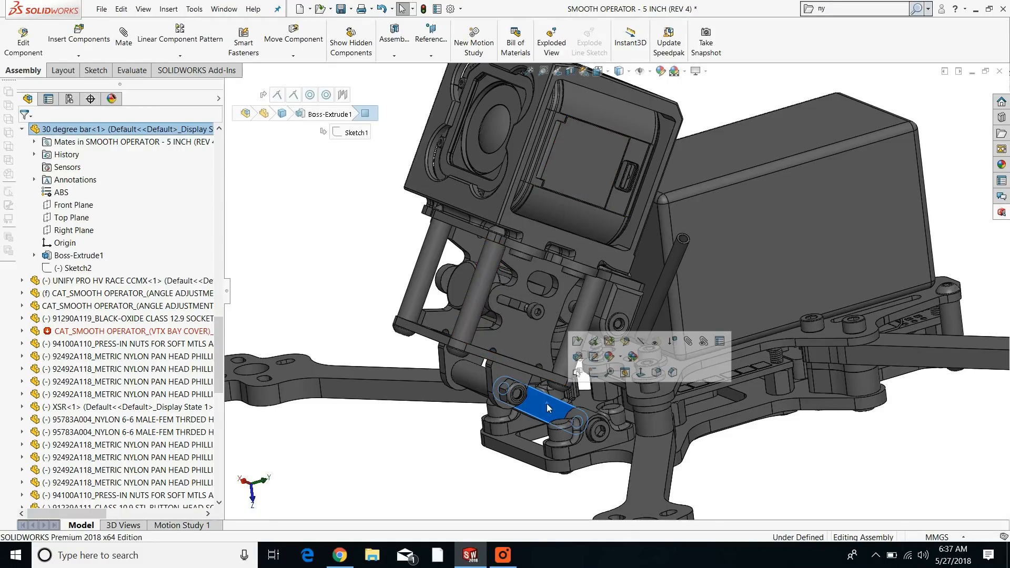
right_click(547, 407)
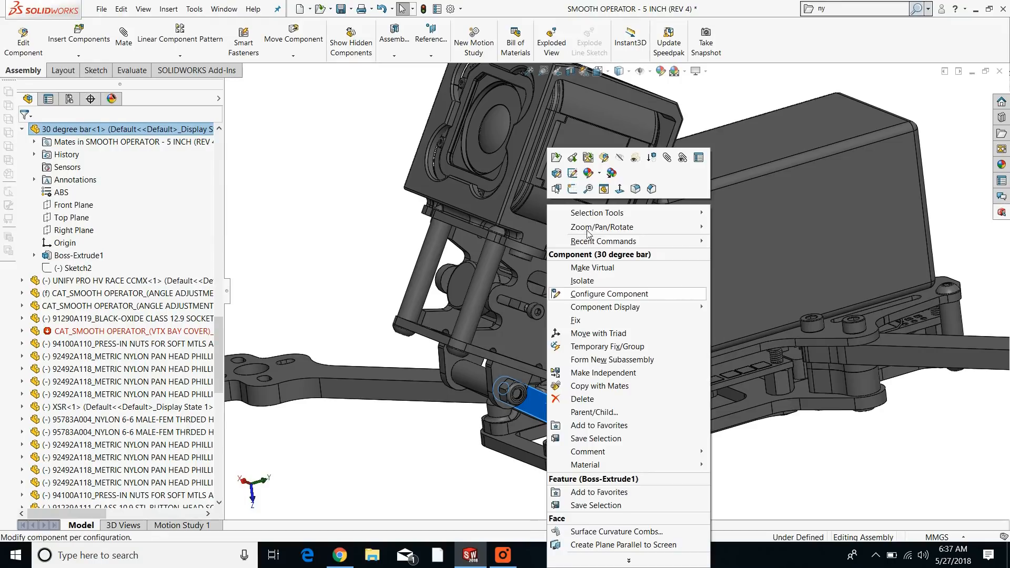
click(556, 158)
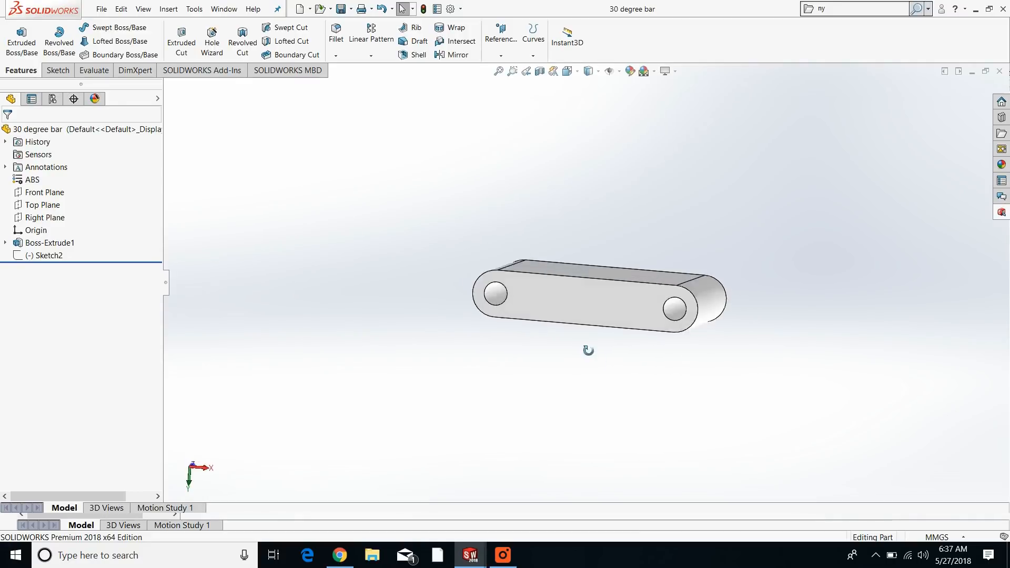
middle_drag(588, 350, 617, 419)
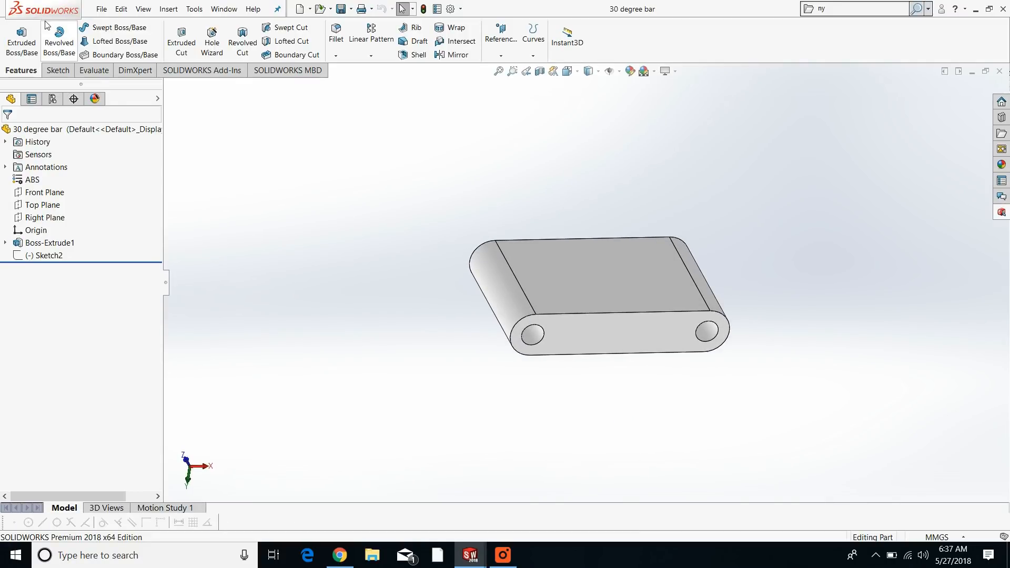
Step: Close the 30 degree bar part and return to the quadcopter assembly at the front camera cage
click(101, 9)
click(120, 64)
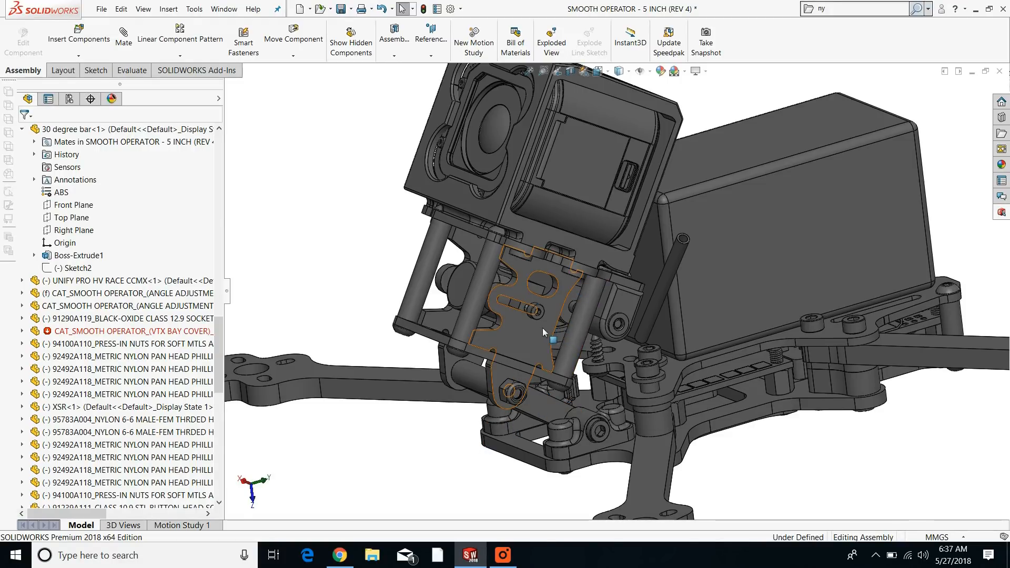
mouse_move(589, 419)
middle_down()
mouse_move(717, 416)
mouse_move(591, 420)
middle_up()
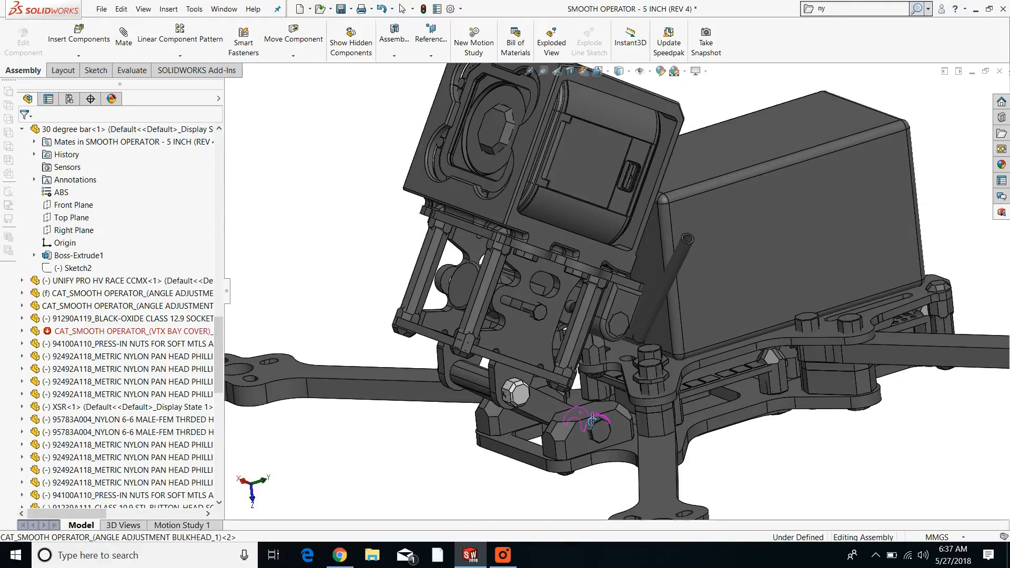
Step: Delete the concentric mate between the 30 degree bar and the 91290A119 black-oxide socket screw
click(537, 405)
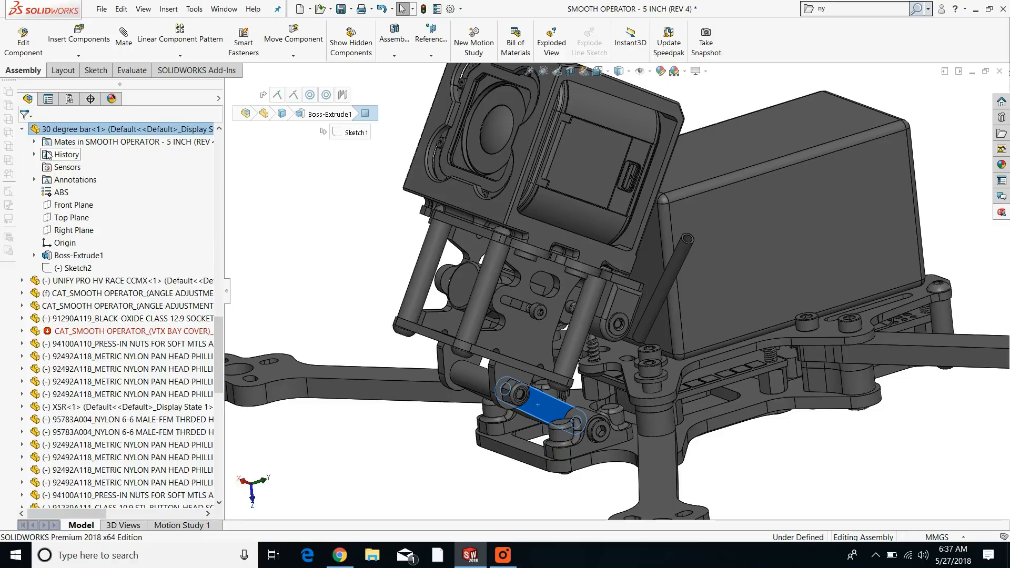
click(35, 142)
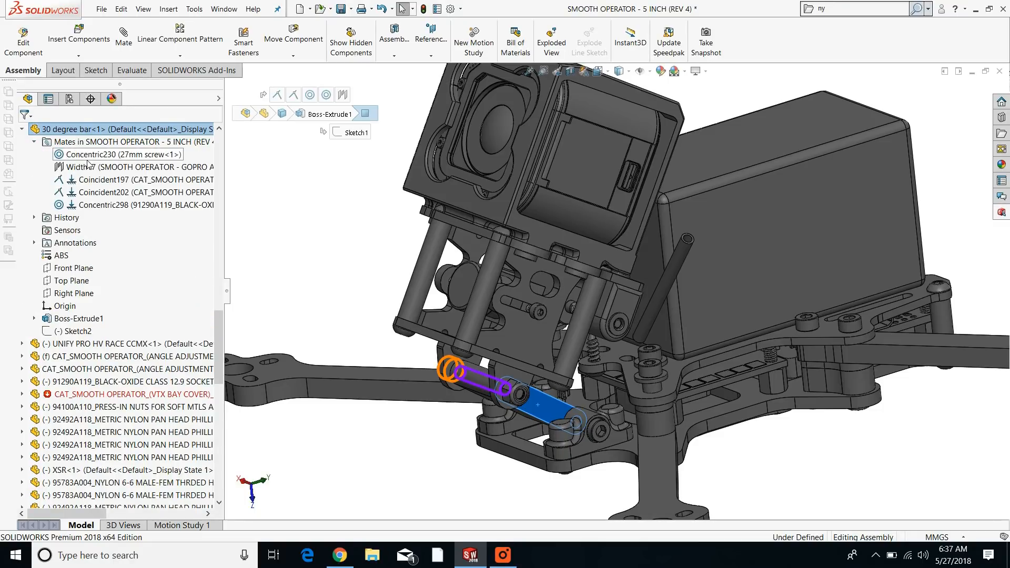
click(98, 204)
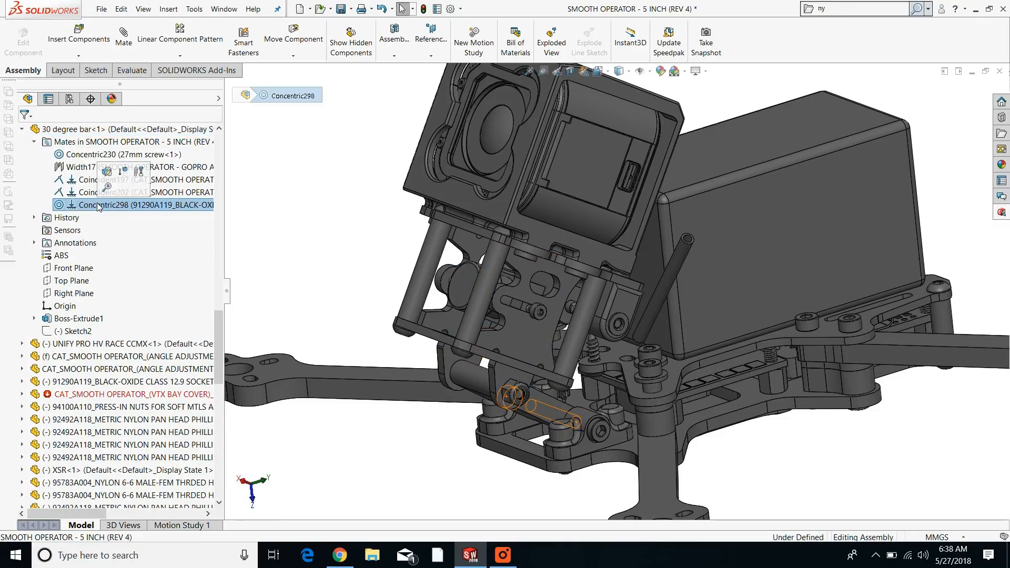
key(Delete)
click(553, 212)
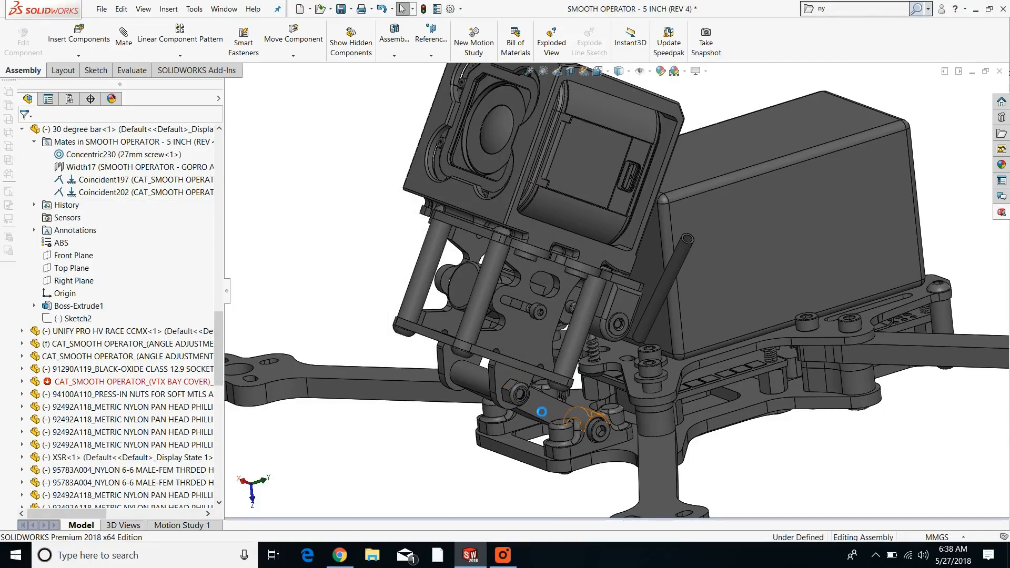
Step: Swing the 30 degree bar upward to tilt the camera cage, shift the battery slightly backward, and clear the selection
middle_drag(607, 418, 565, 422)
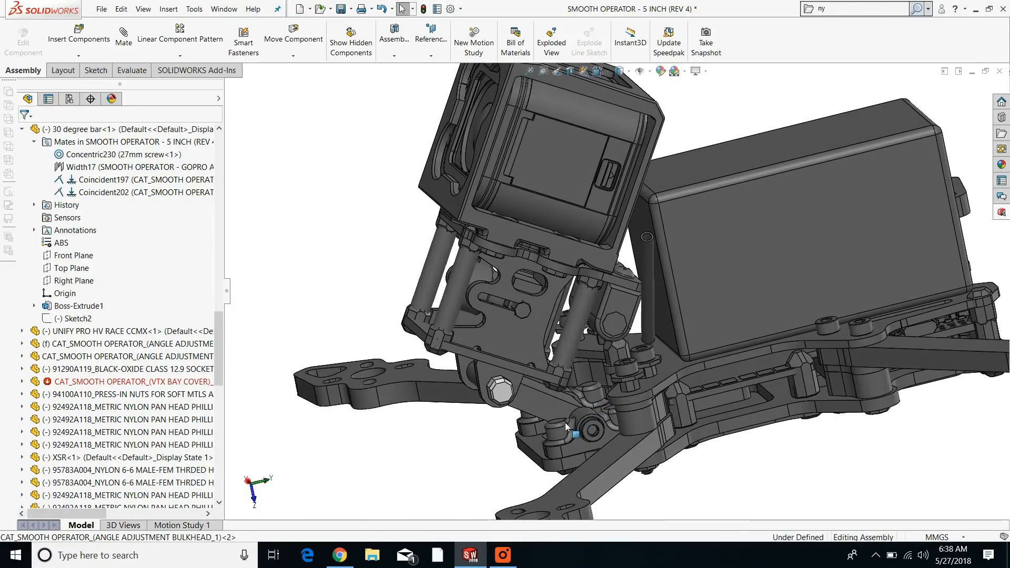
drag(530, 411, 512, 388)
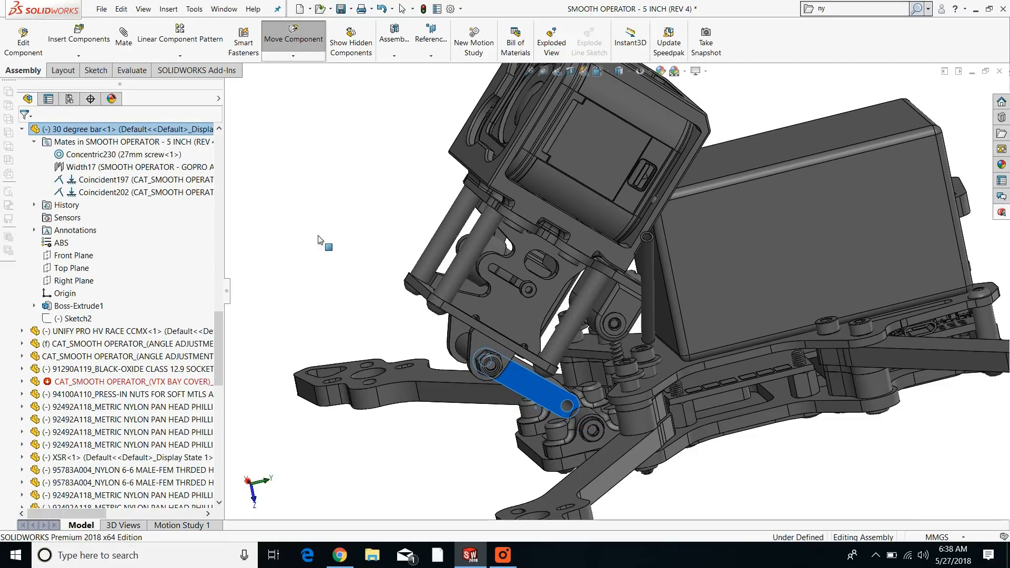
key(Escape)
click(752, 248)
drag(771, 244, 780, 243)
key(Escape)
key(Escape)
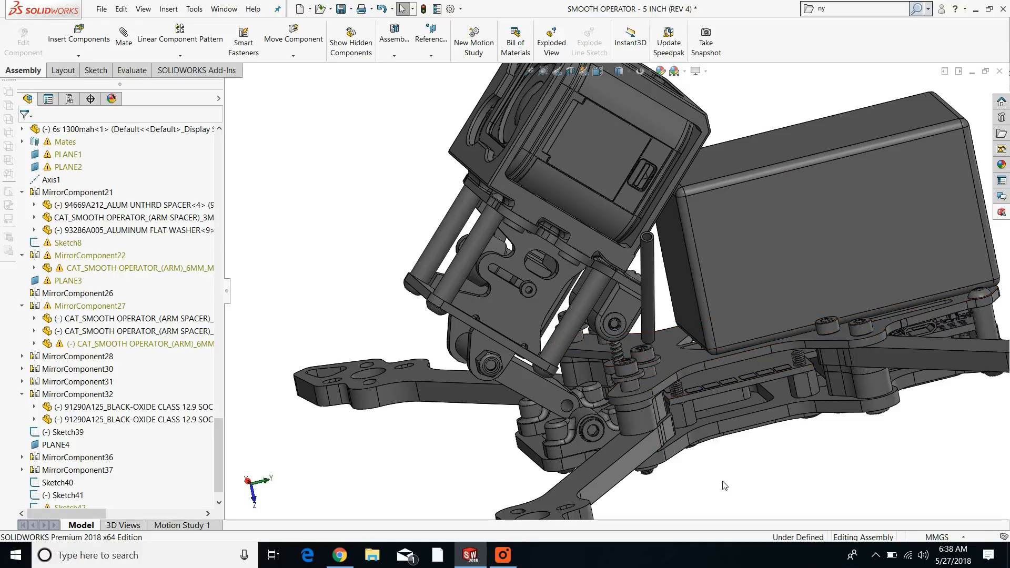
mouse_move(790, 463)
middle_down()
mouse_move(802, 460)
mouse_move(775, 447)
mouse_move(808, 473)
middle_up()
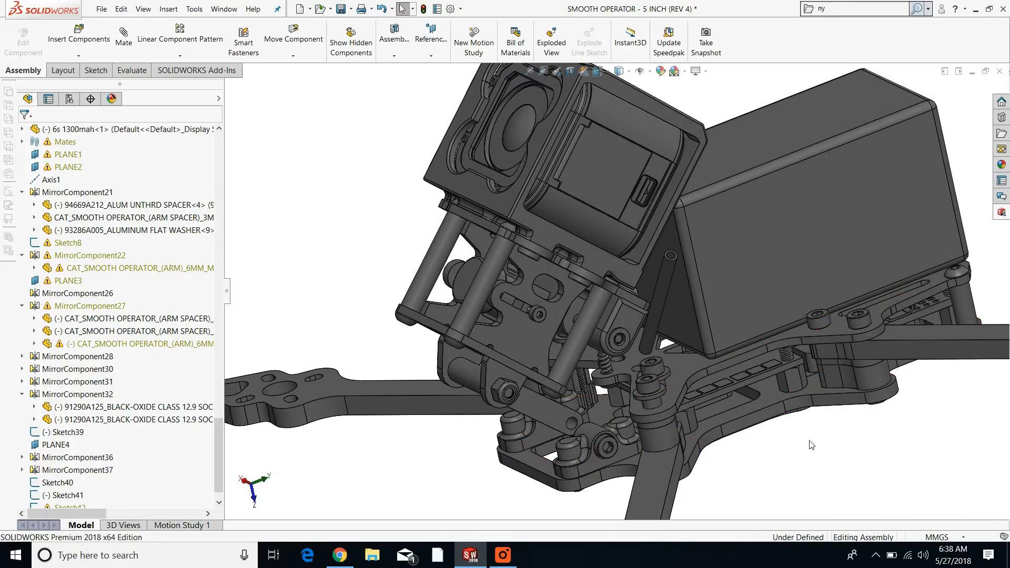
click(503, 555)
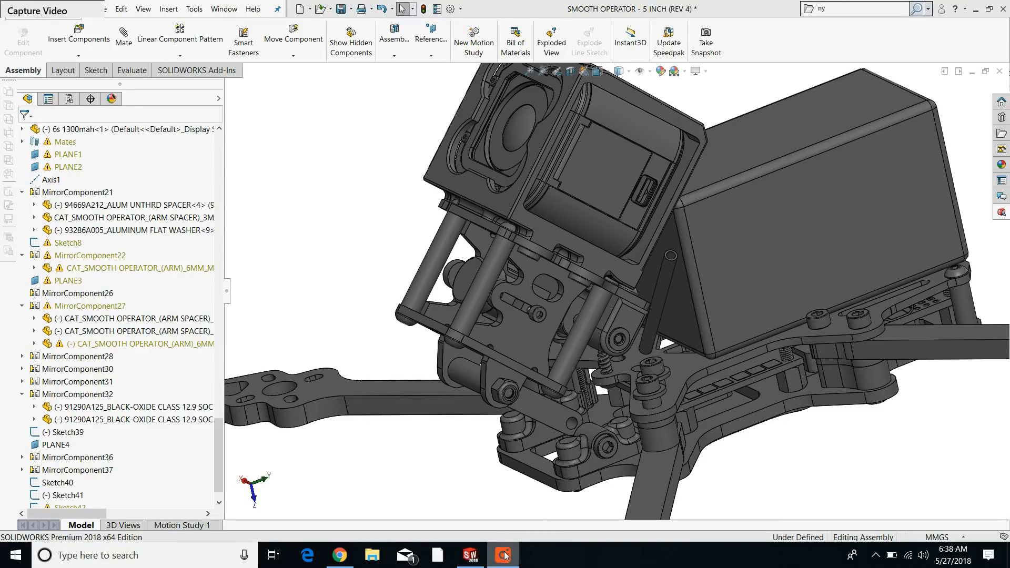
click(148, 37)
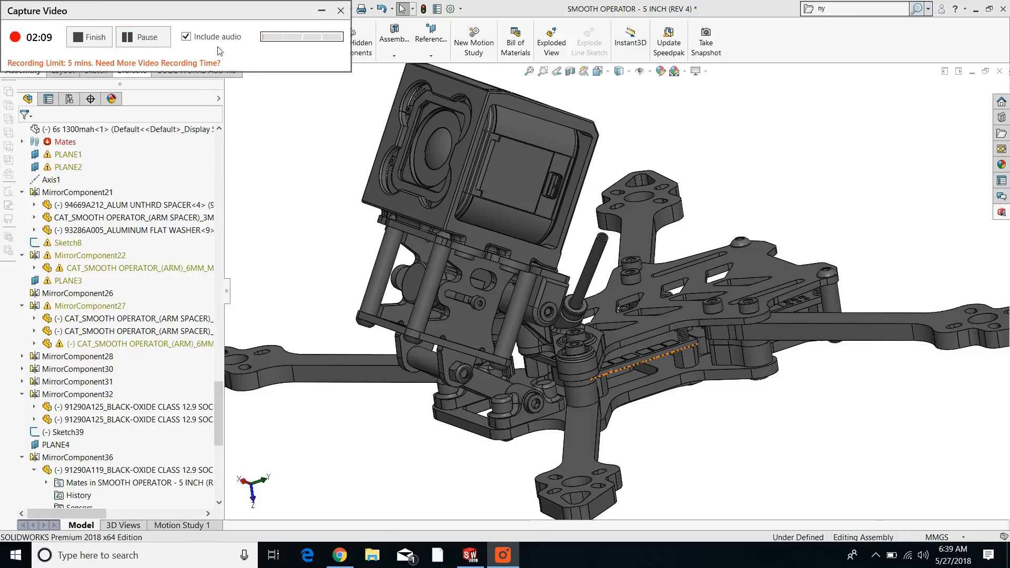
click(319, 11)
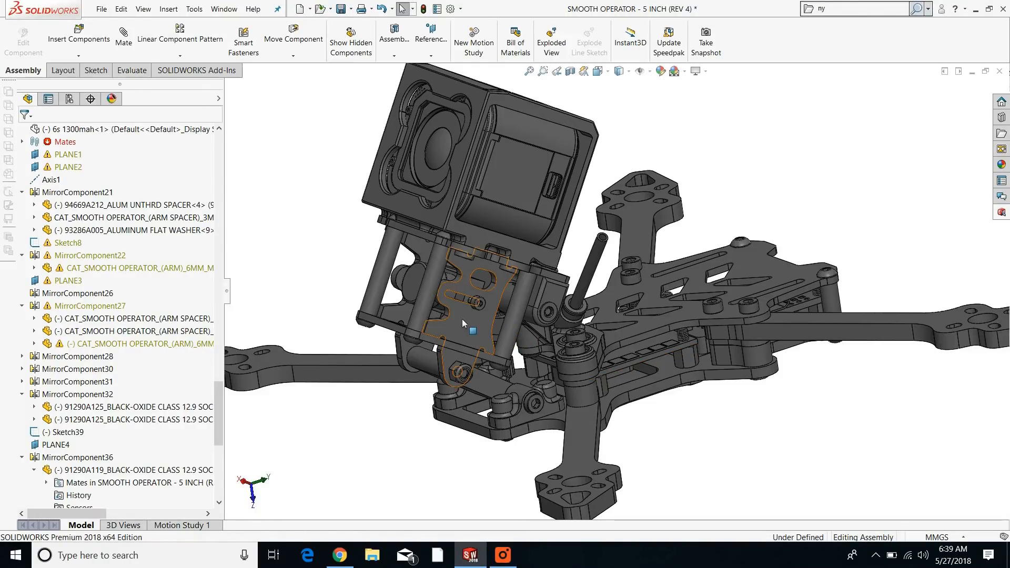
Step: Examine the camera cage side plates, their slotted screw and the RunCam Split Mini camera up close from the opposite side
middle_drag(462, 318, 400, 332)
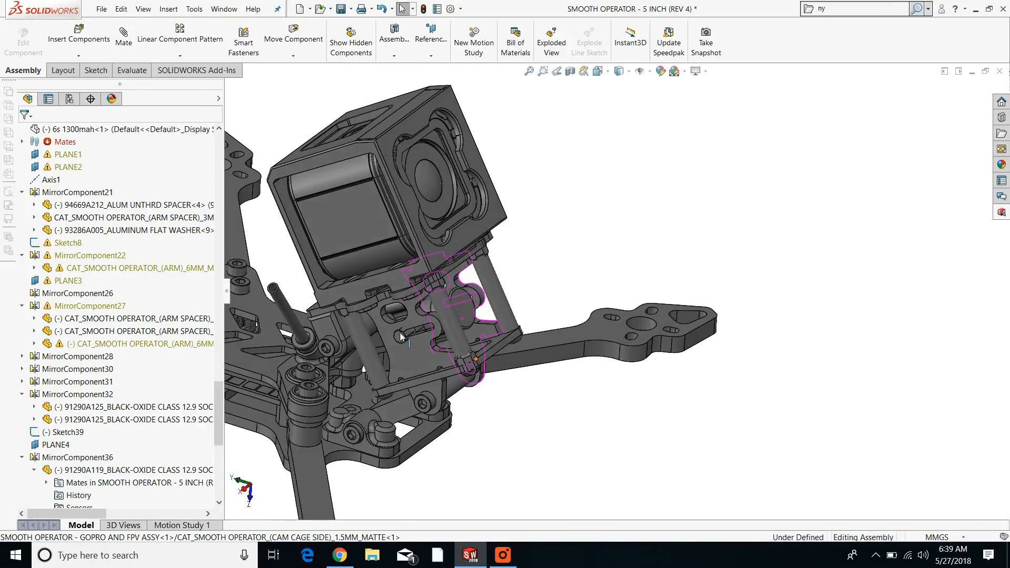
scroll(400, 332, down, 4)
mouse_move(436, 298)
middle_down()
mouse_move(404, 305)
mouse_move(443, 310)
middle_up()
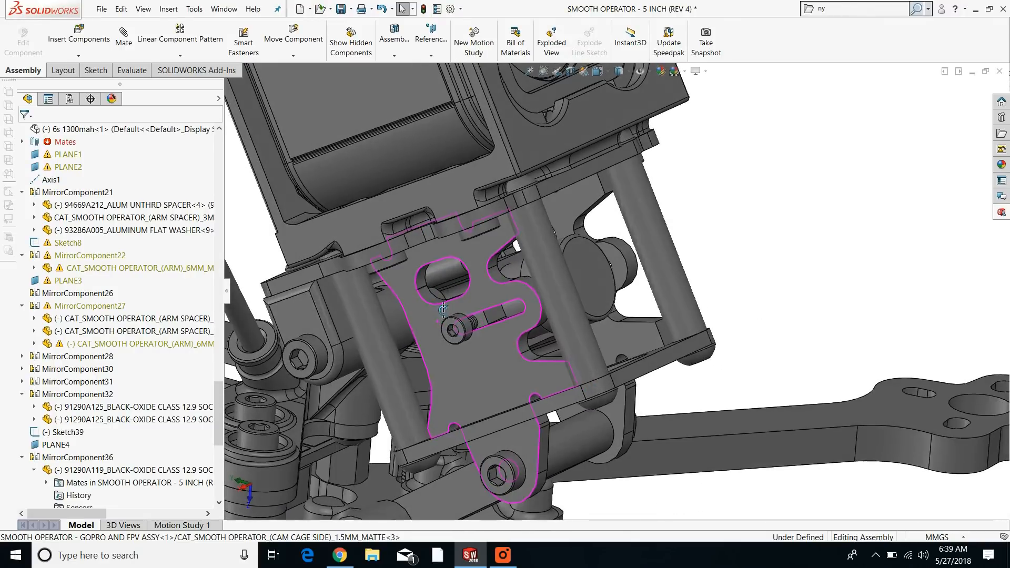
scroll(537, 342, up, 5)
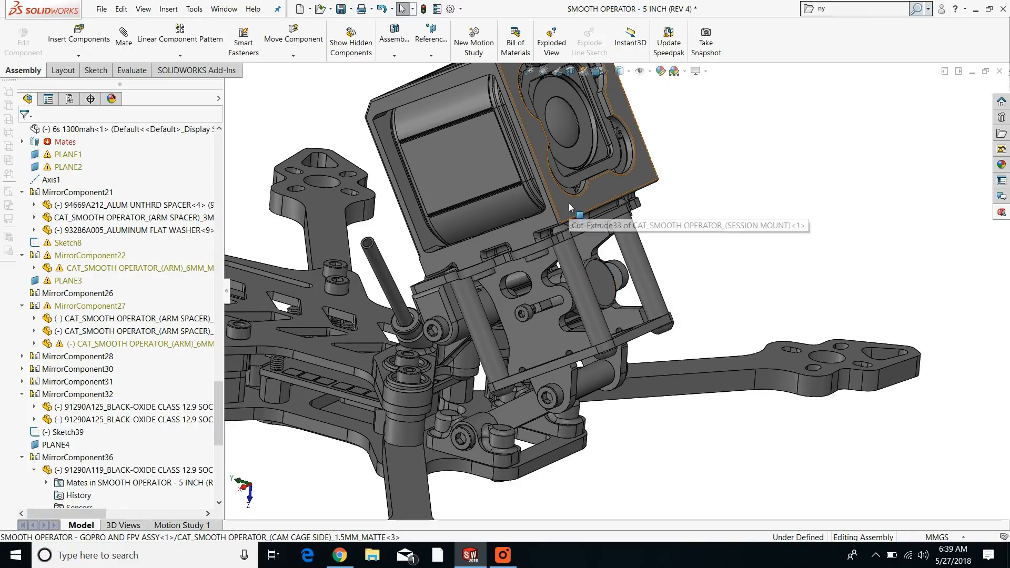
middle_drag(613, 295, 596, 266)
scroll(590, 296, down, 8)
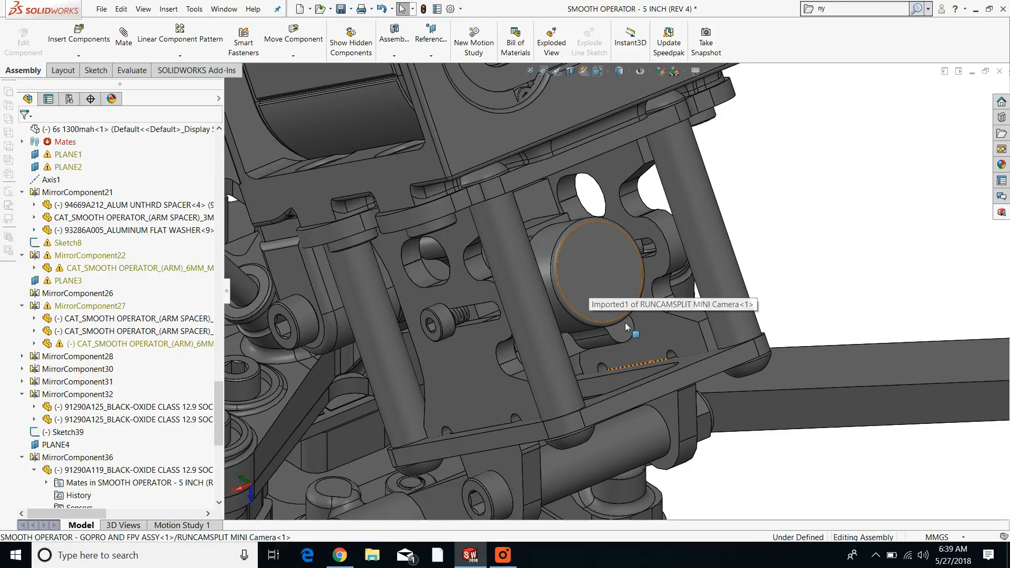
scroll(591, 261, up, 5)
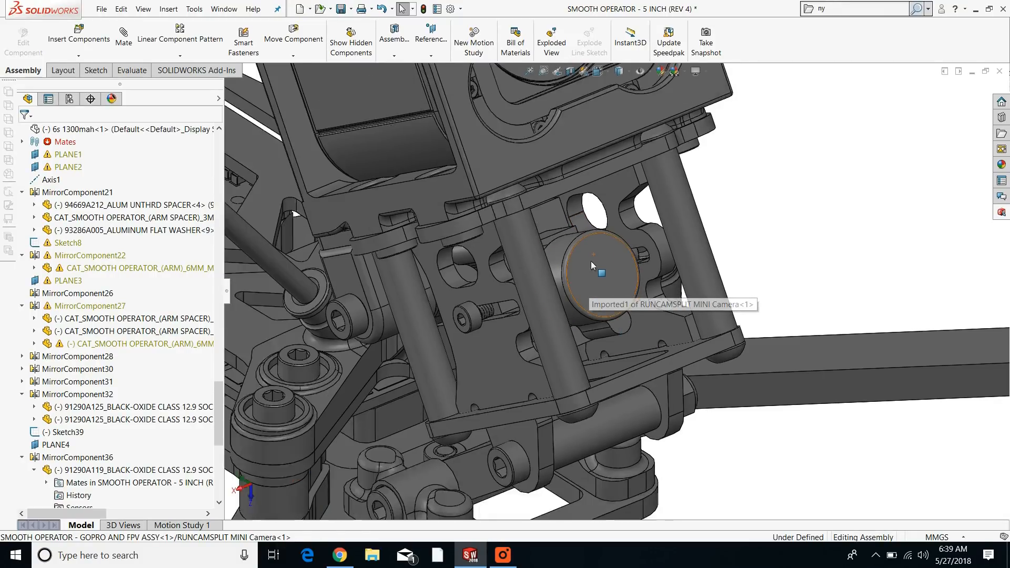
scroll(585, 319, up, 8)
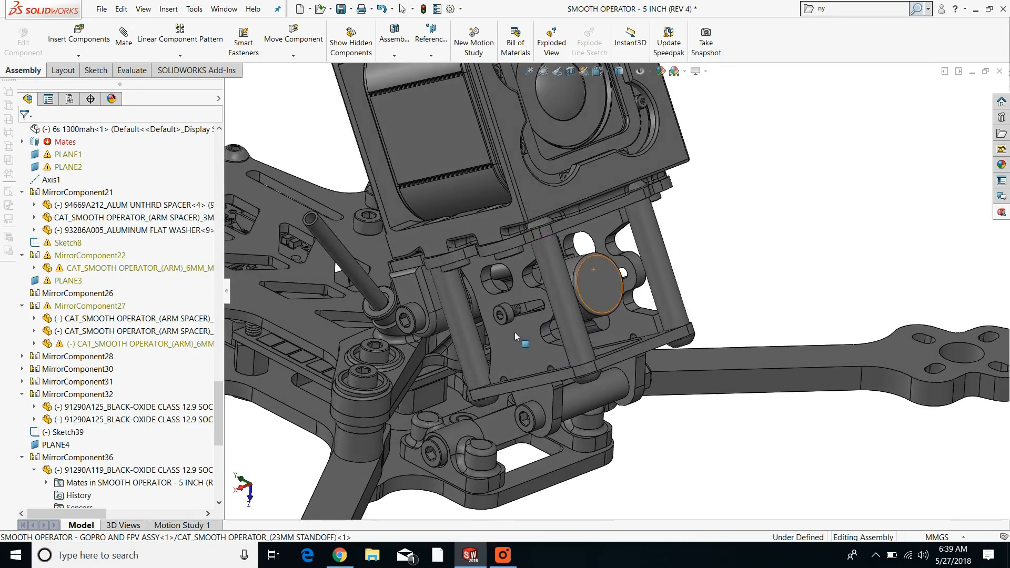
Step: Examine the ESC and VTX stack and its hex standoffs between the plates from the side
scroll(358, 345, down, 6)
middle_drag(575, 333, 666, 327)
scroll(679, 233, up, 2)
scroll(666, 303, down, 4)
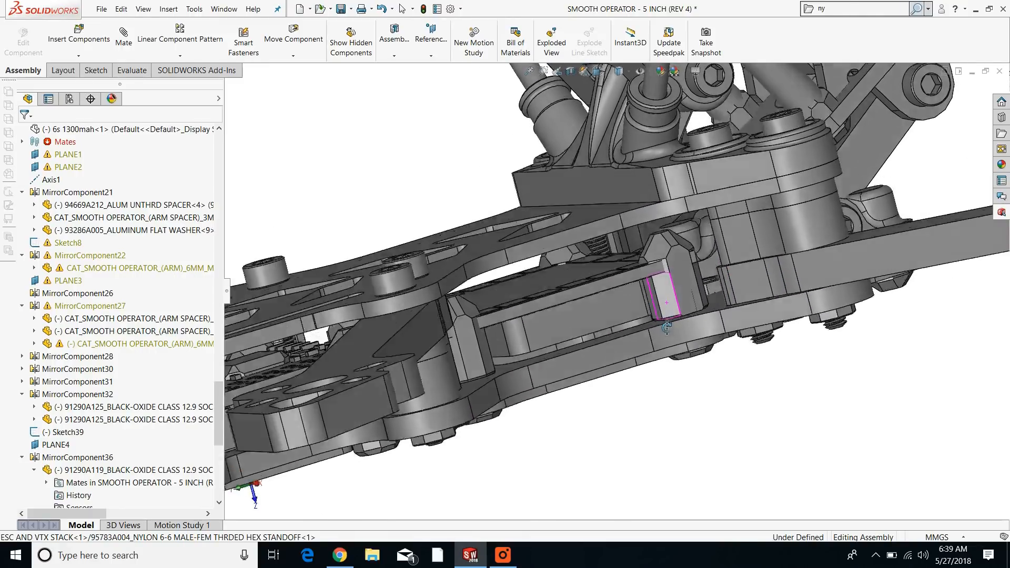
scroll(679, 270, up, 5)
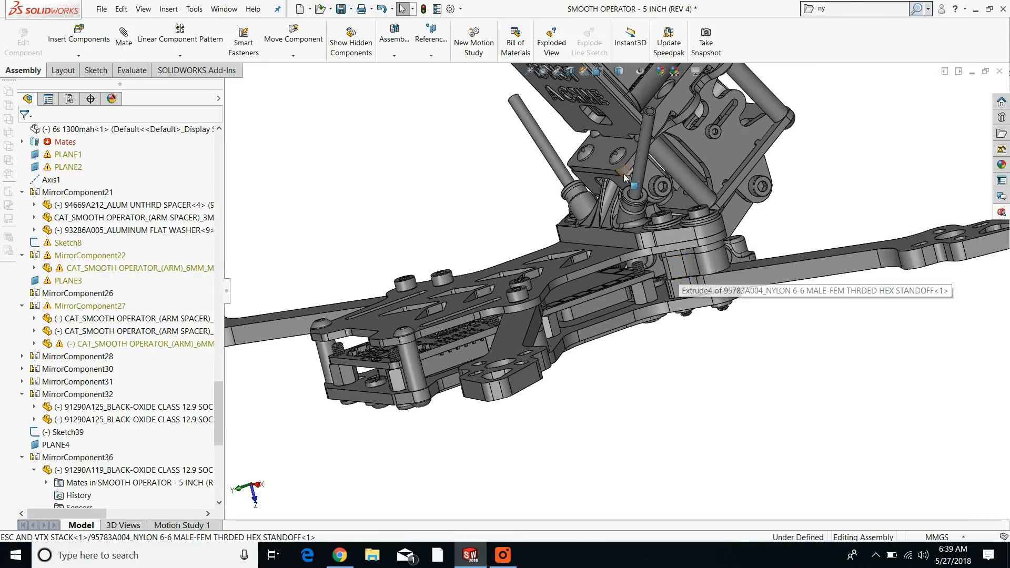
Step: Examine the RX antennas on the session mount bracket and the top plate holes above the stack screws up close
scroll(632, 223, down, 3)
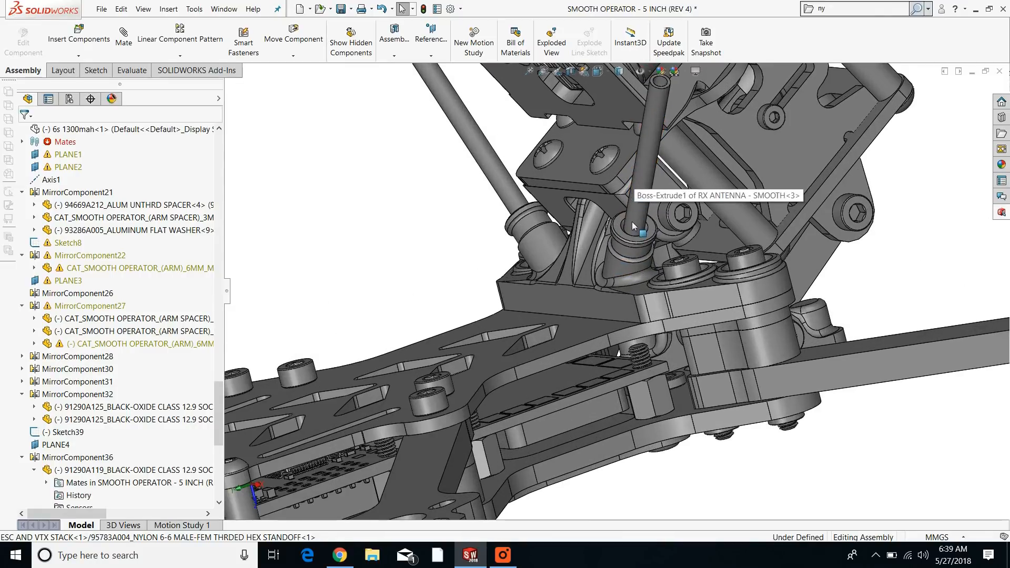
middle_drag(625, 267, 768, 257)
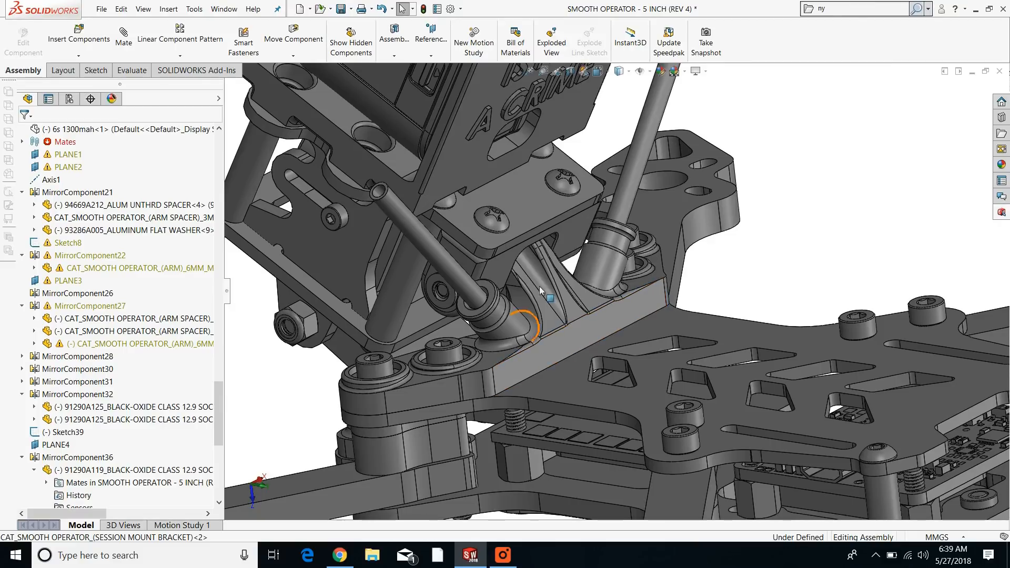
middle_drag(534, 358, 566, 286)
scroll(521, 415, down, 8)
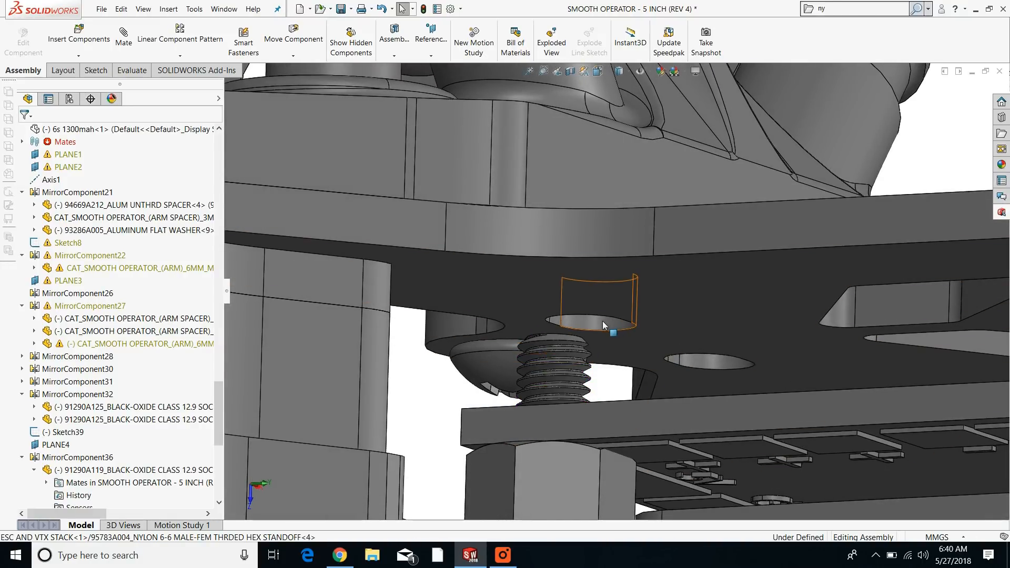
scroll(605, 324, up, 4)
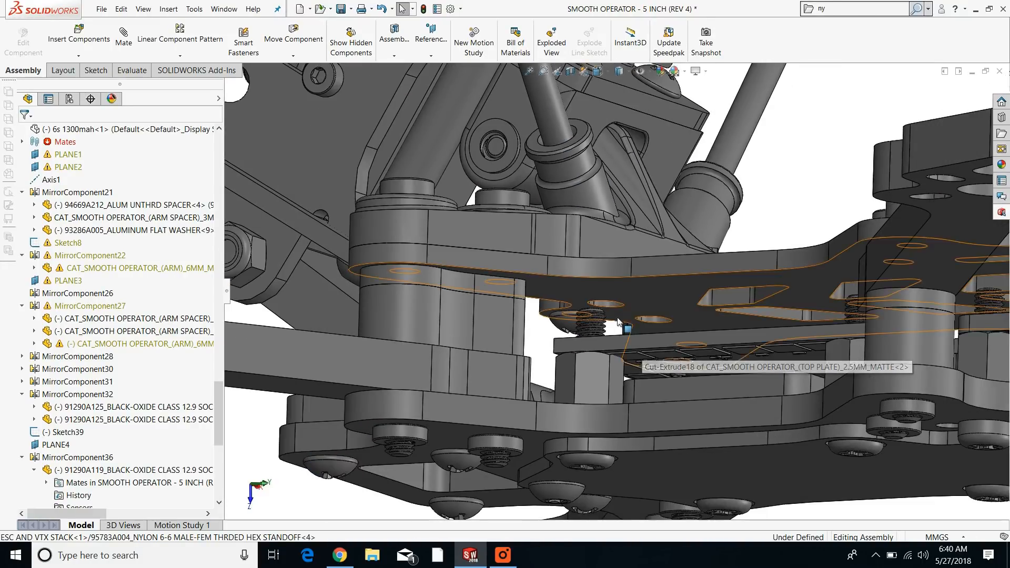
scroll(676, 390, down, 3)
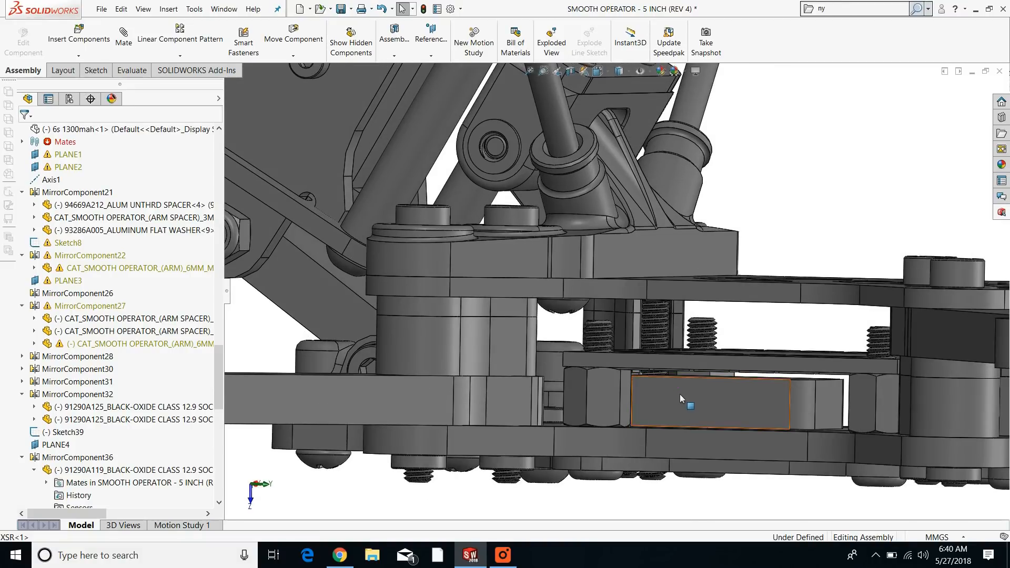
Step: Hide the VTX bay cover on the underside of the frame
click(679, 397)
middle_drag(560, 392, 693, 400)
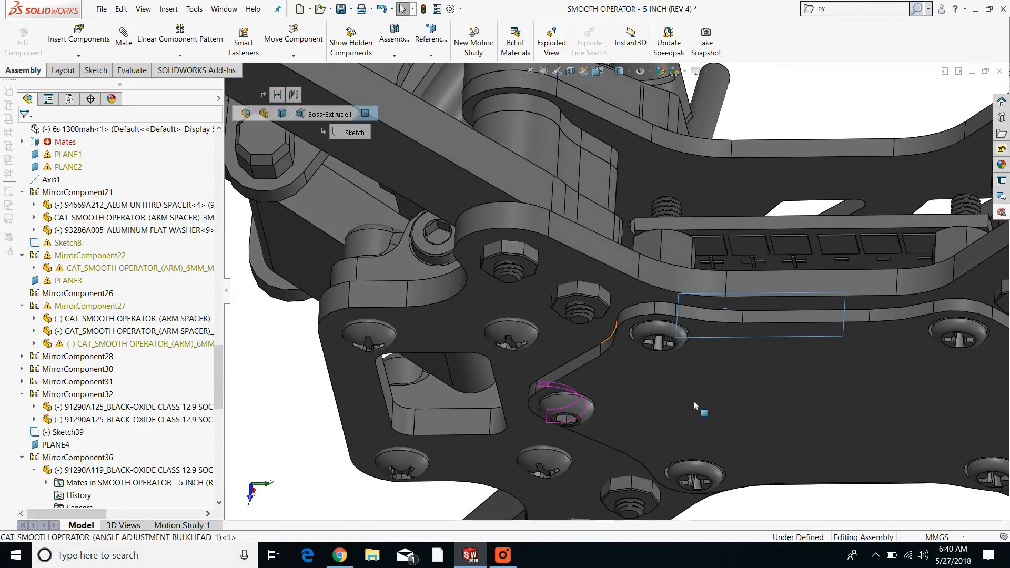
click(689, 411)
right_click(710, 367)
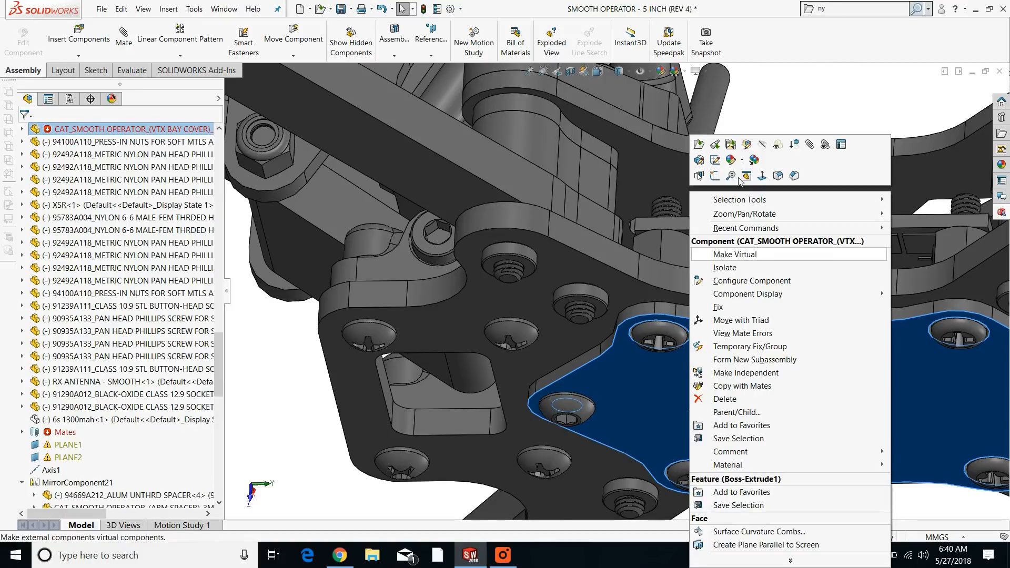
click(792, 211)
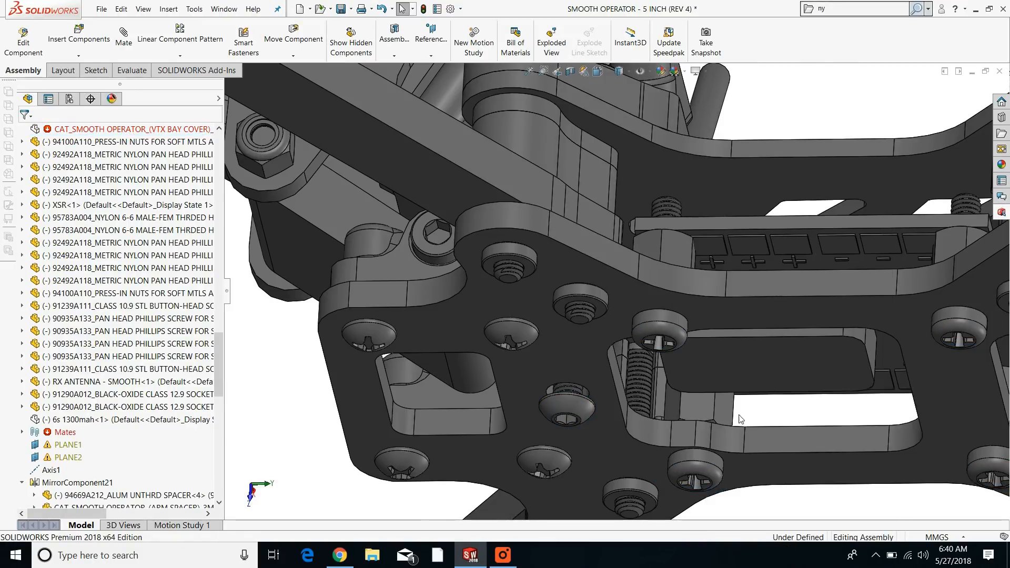
Step: Examine the cable openings and the stack through the uncovered VTX bay from directly below
mouse_move(675, 404)
middle_down()
mouse_move(685, 367)
mouse_move(674, 271)
mouse_move(651, 219)
middle_up()
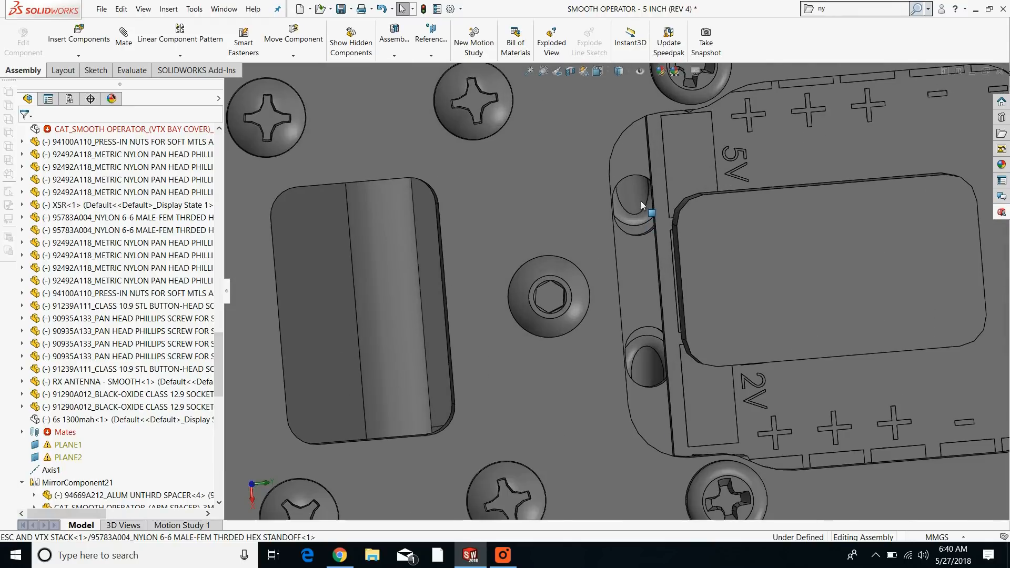
scroll(640, 201, down, 3)
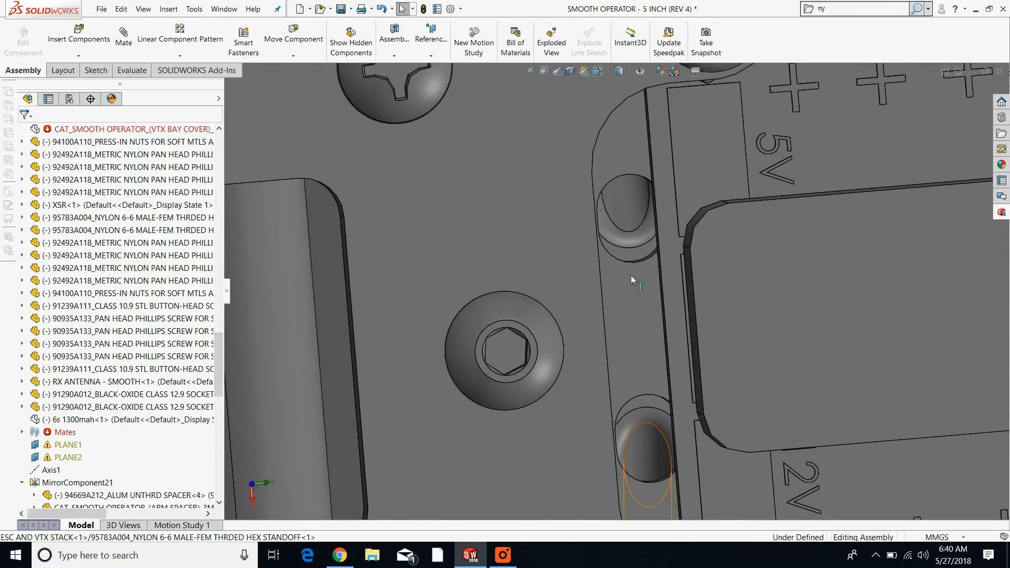
scroll(657, 252, up, 2)
scroll(670, 265, up, 2)
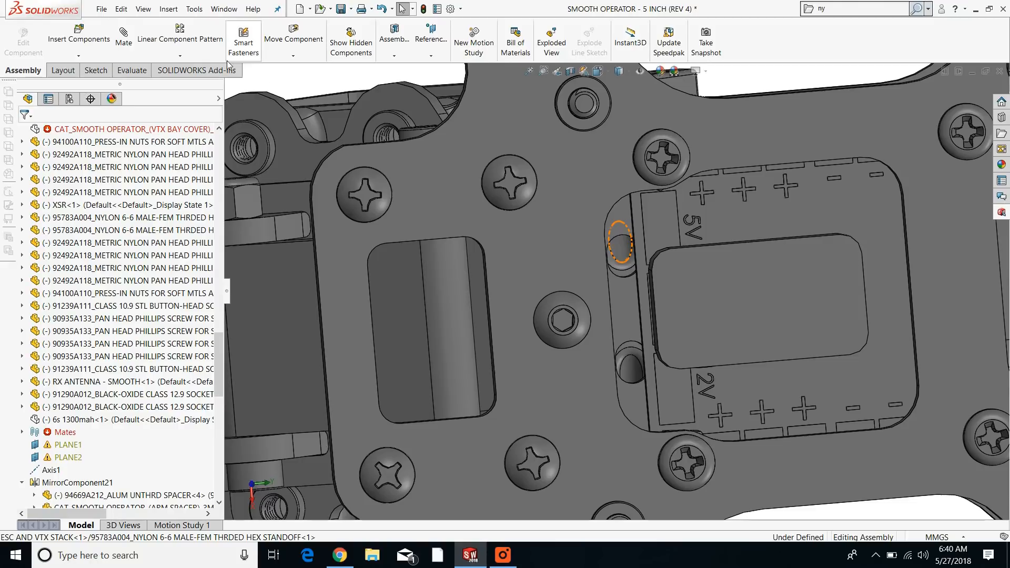
Step: Undo hiding the VTX bay cover and view the covered bay from a low side angle
click(122, 10)
click(136, 27)
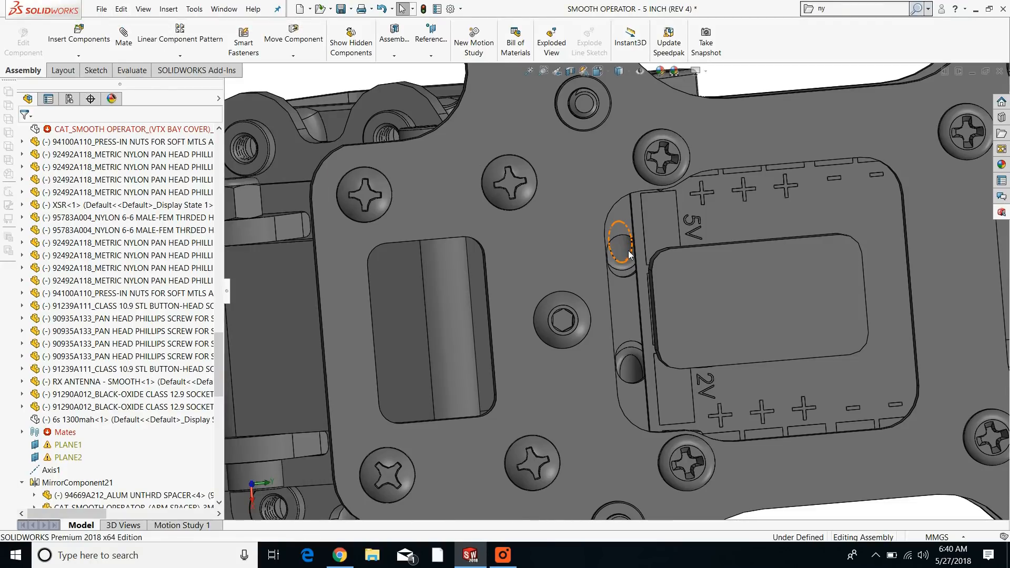
scroll(636, 261, up, 2)
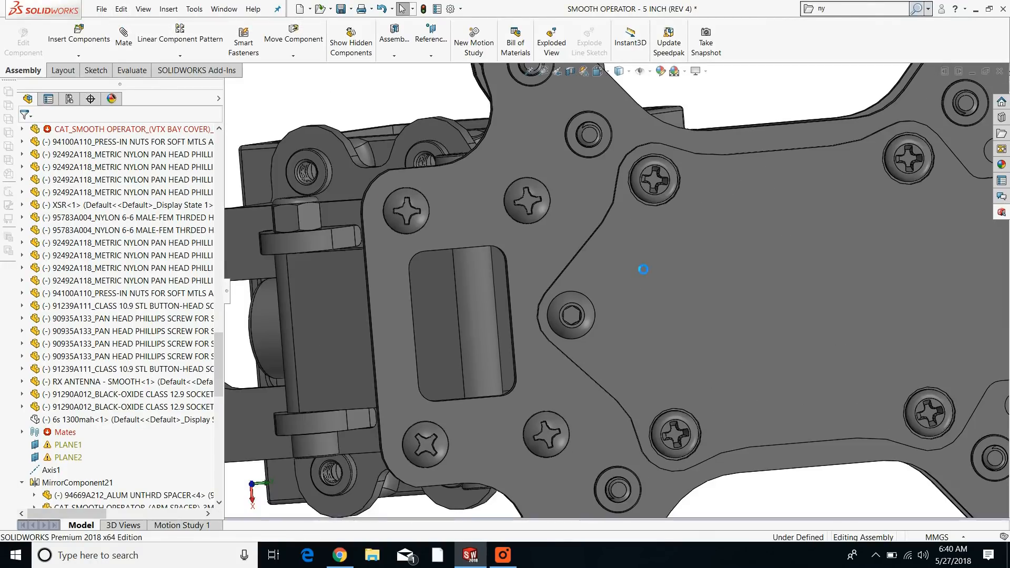
middle_drag(631, 227, 673, 344)
scroll(676, 215, up, 4)
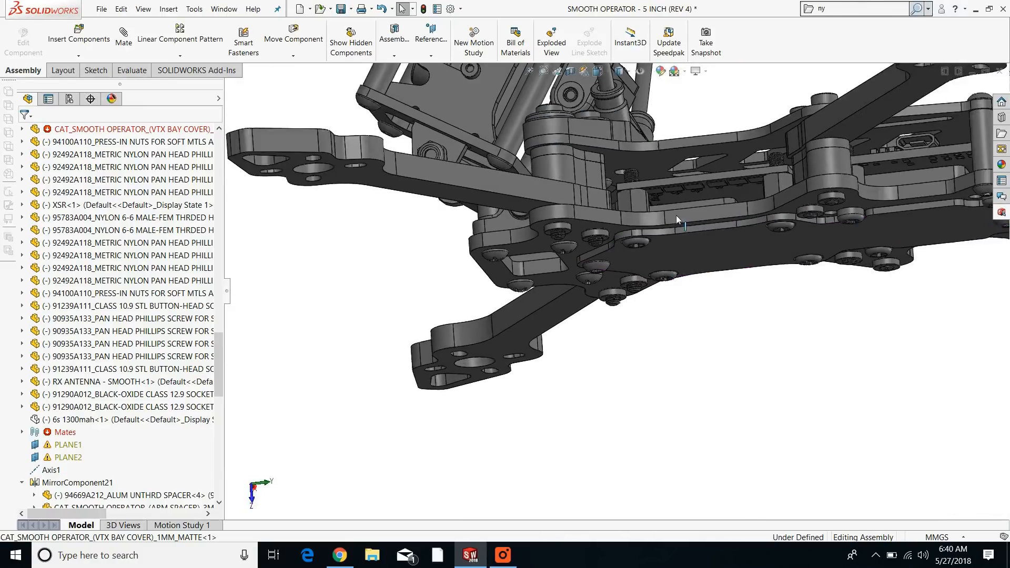
Step: Examine the camera cage, session mount and RX antennas from above the rear of the frame, close up and from farther away
middle_drag(644, 155, 589, 224)
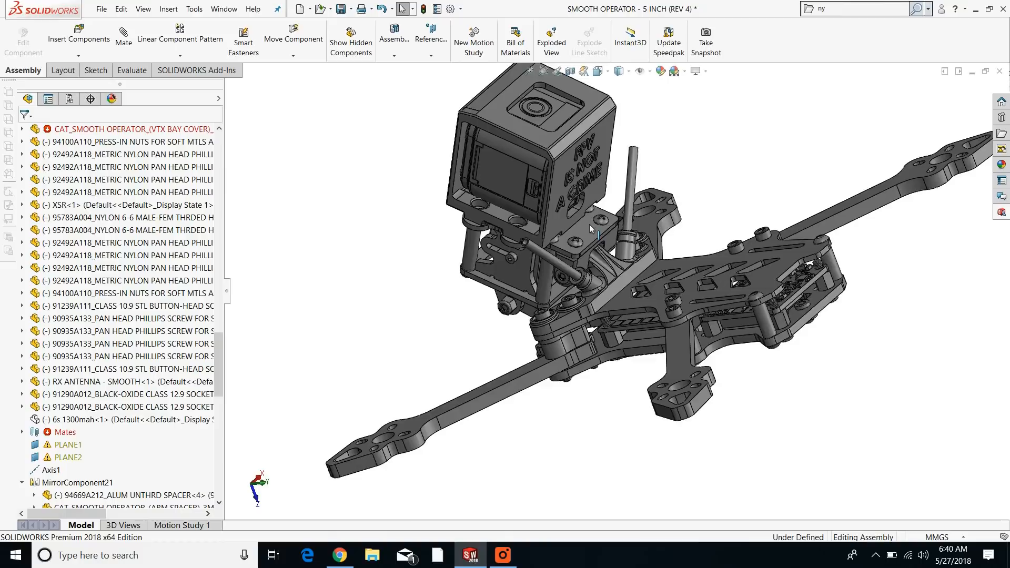
scroll(526, 253, down, 5)
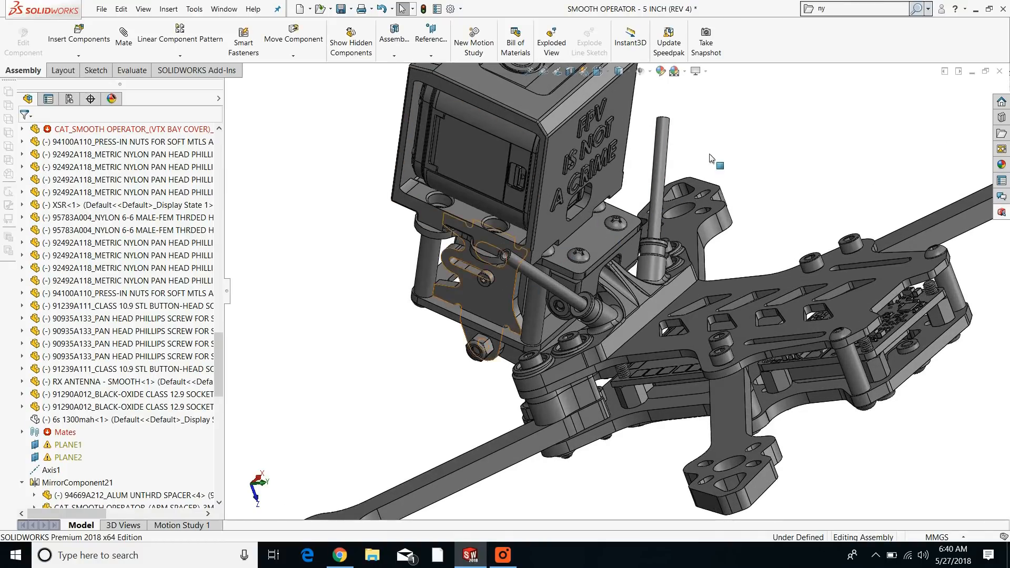
middle_drag(607, 259, 644, 263)
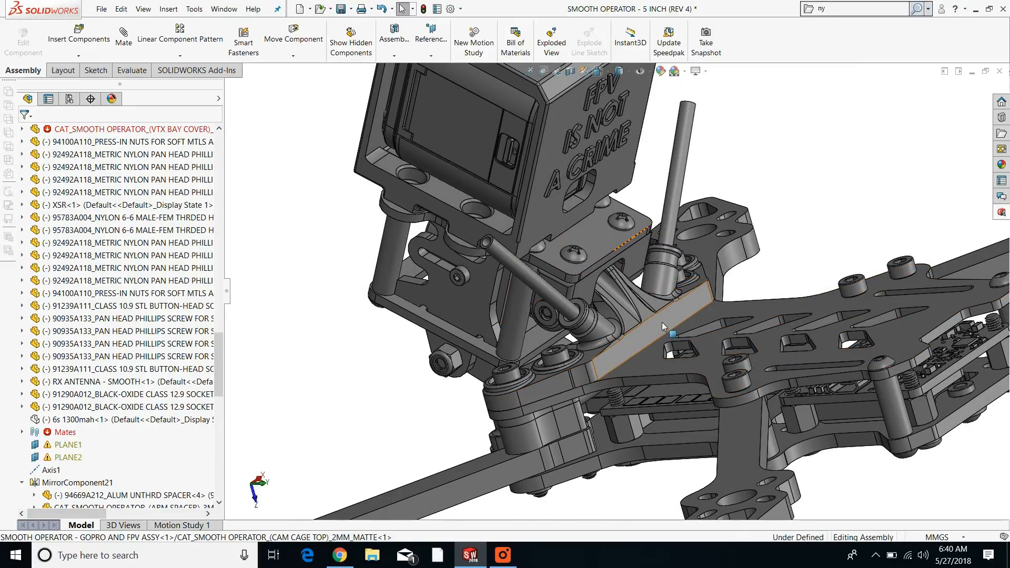
click(502, 555)
click(321, 10)
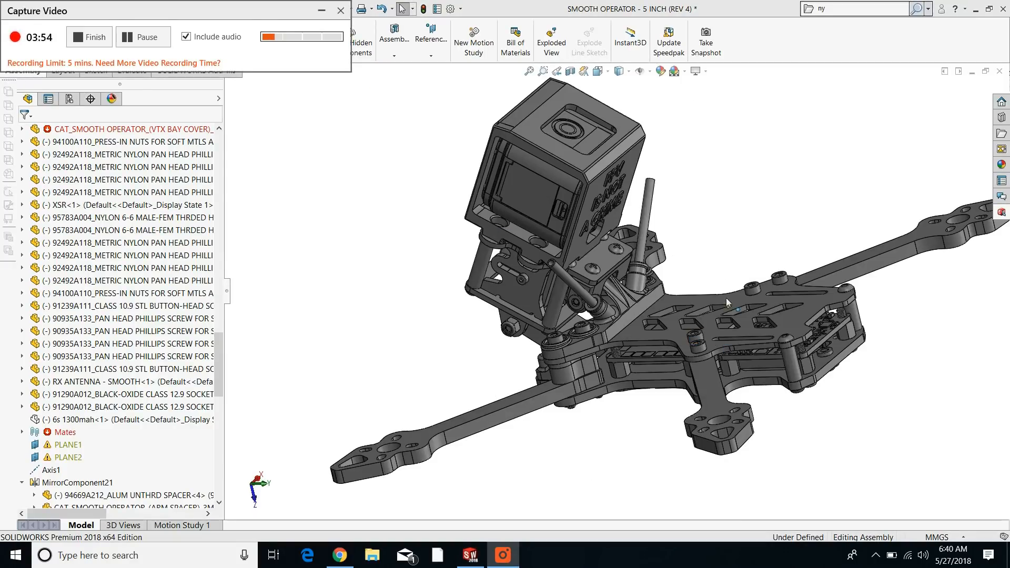
scroll(657, 281, down, 3)
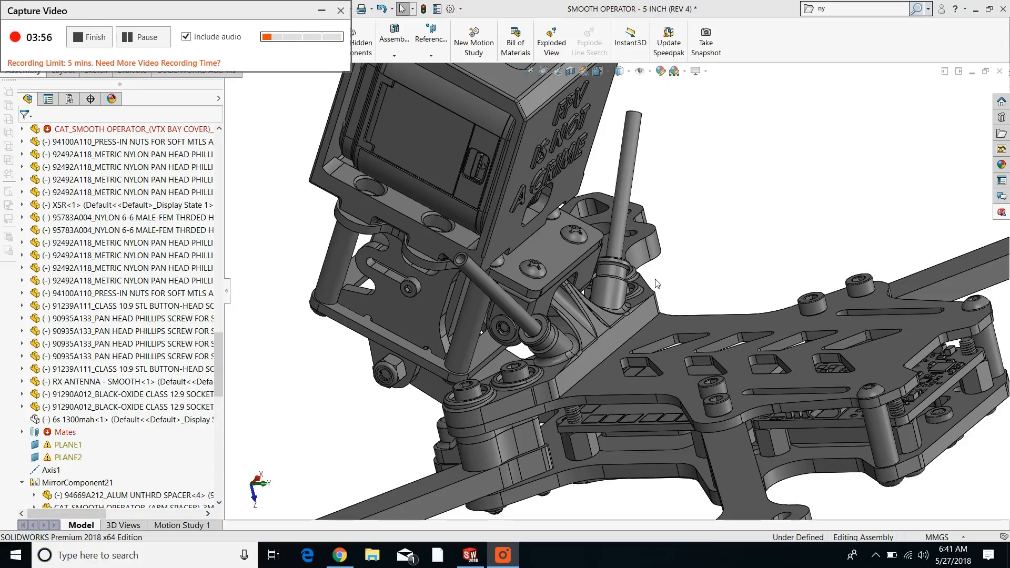
mouse_move(584, 373)
middle_down()
mouse_move(608, 357)
mouse_move(602, 369)
middle_up()
scroll(686, 393, up, 2)
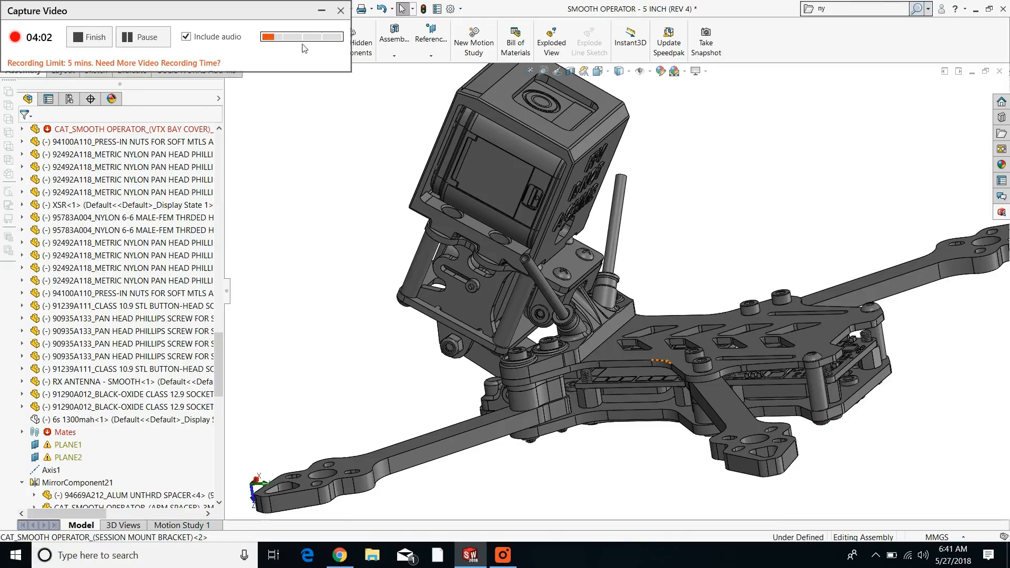
click(320, 11)
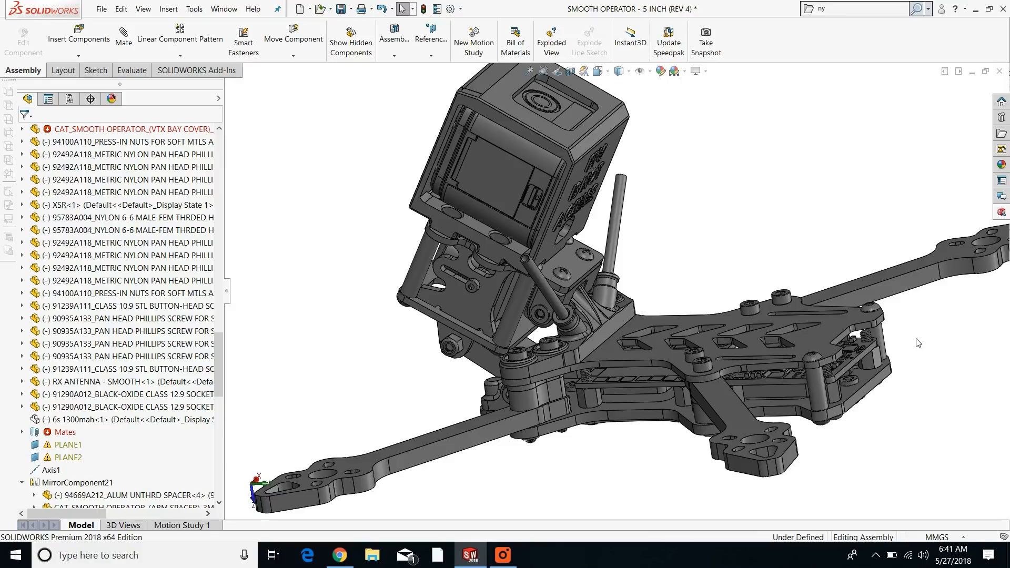
Step: Examine the rear standoffs between the top and bottom plates, highlighting one of them, and view the frame from the front
scroll(868, 410, down, 5)
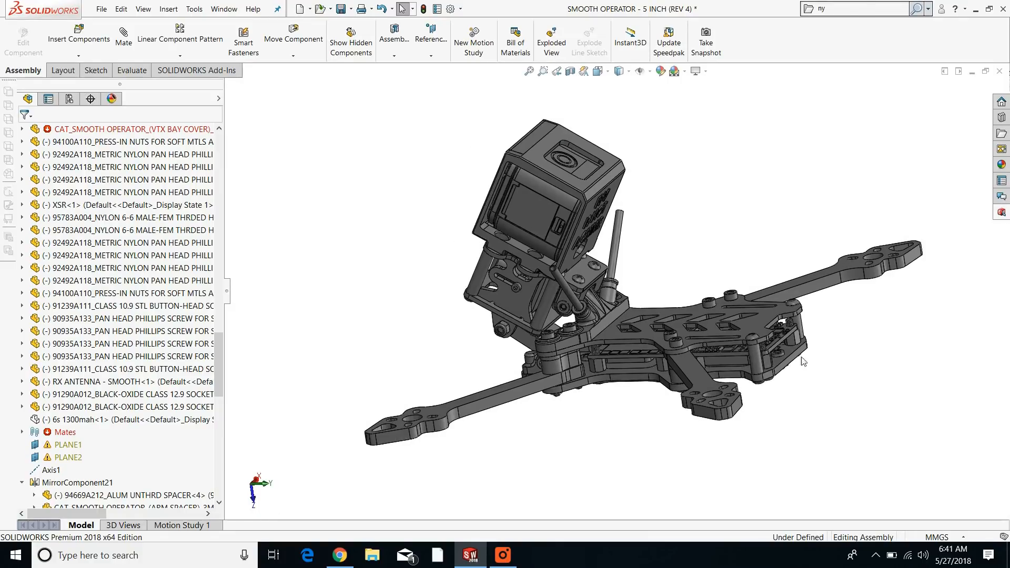
scroll(759, 354, down, 4)
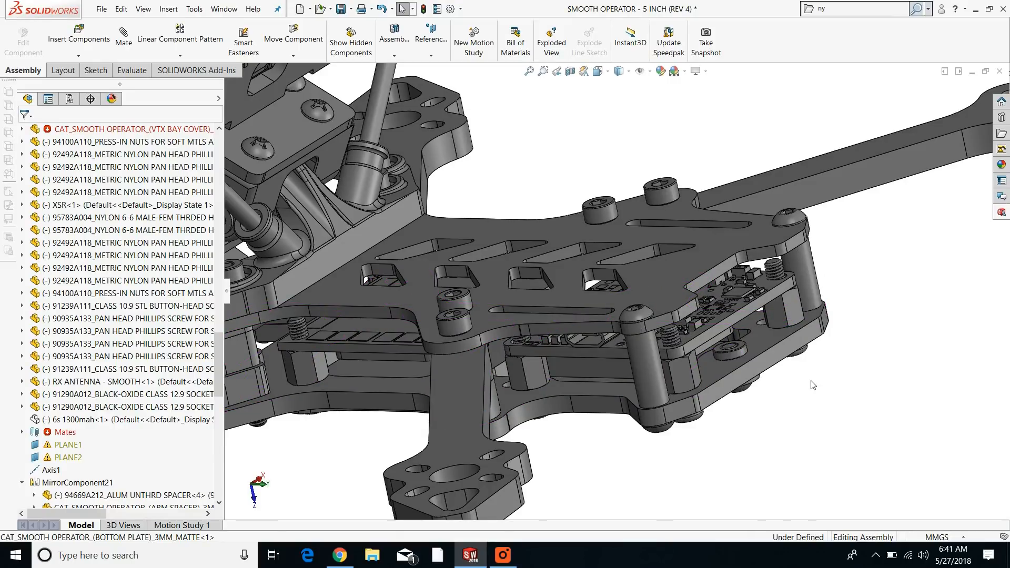
scroll(725, 383, up, 2)
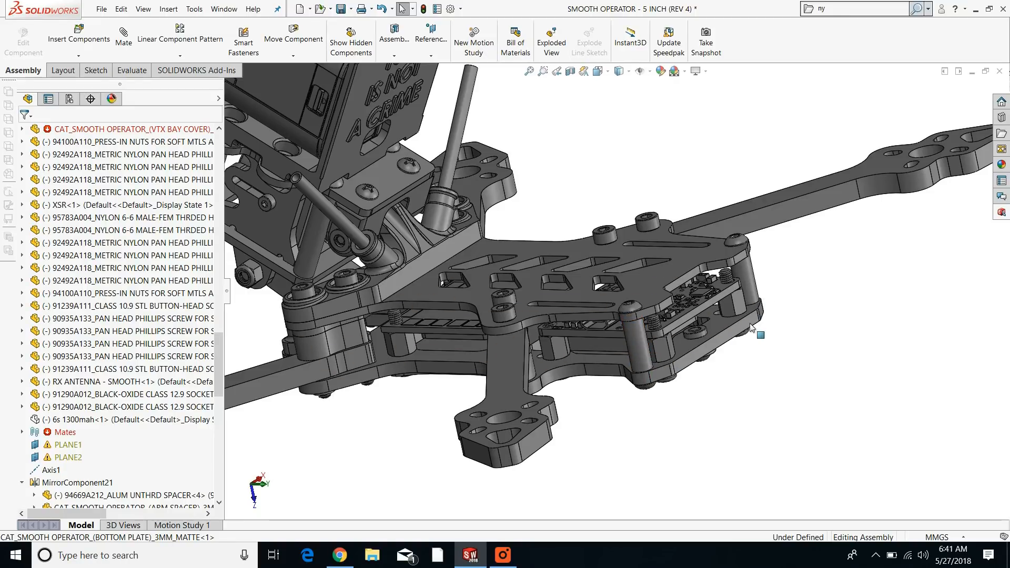
click(637, 339)
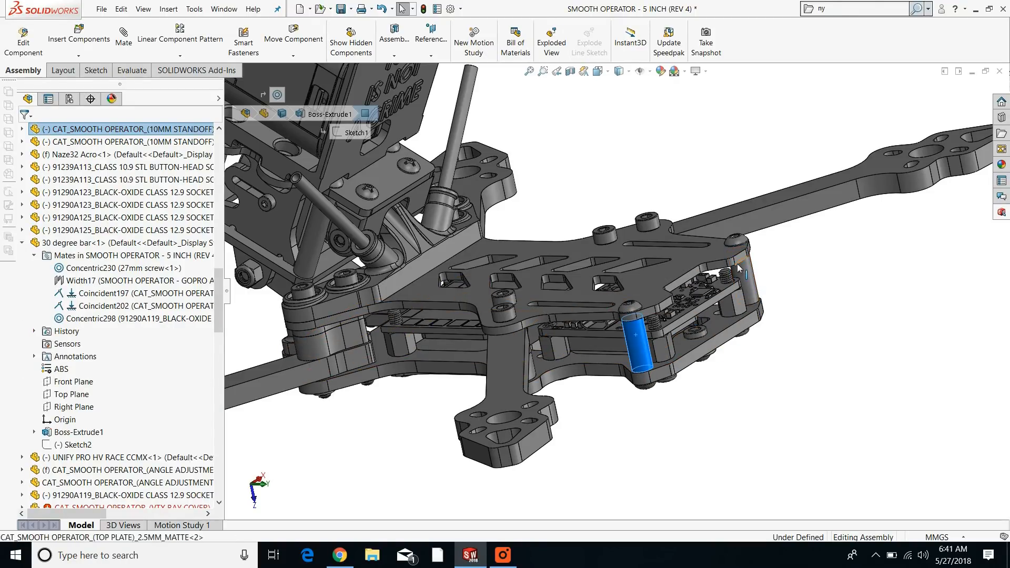
click(740, 273)
click(751, 405)
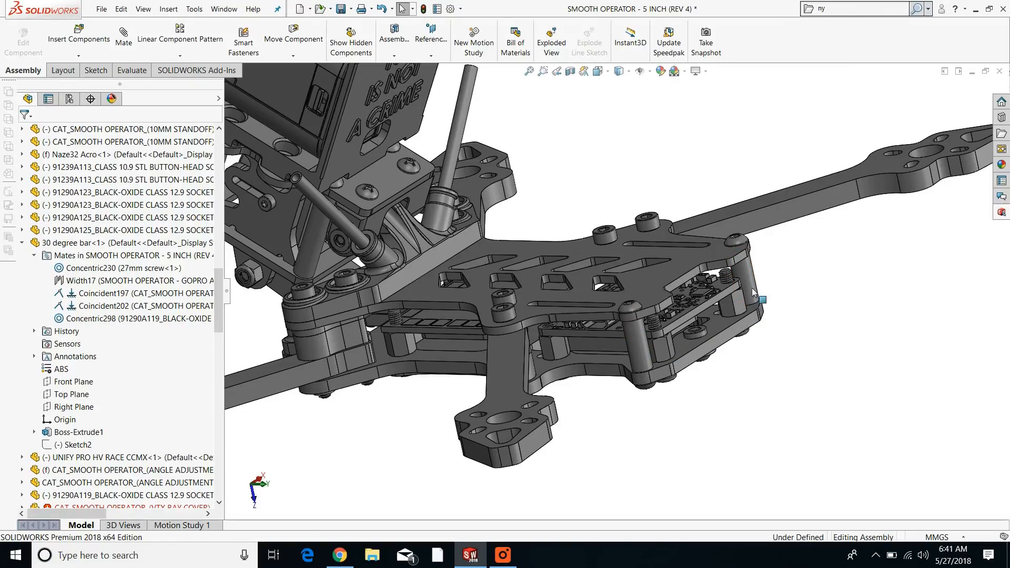
scroll(655, 407, up, 2)
middle_drag(612, 374, 715, 376)
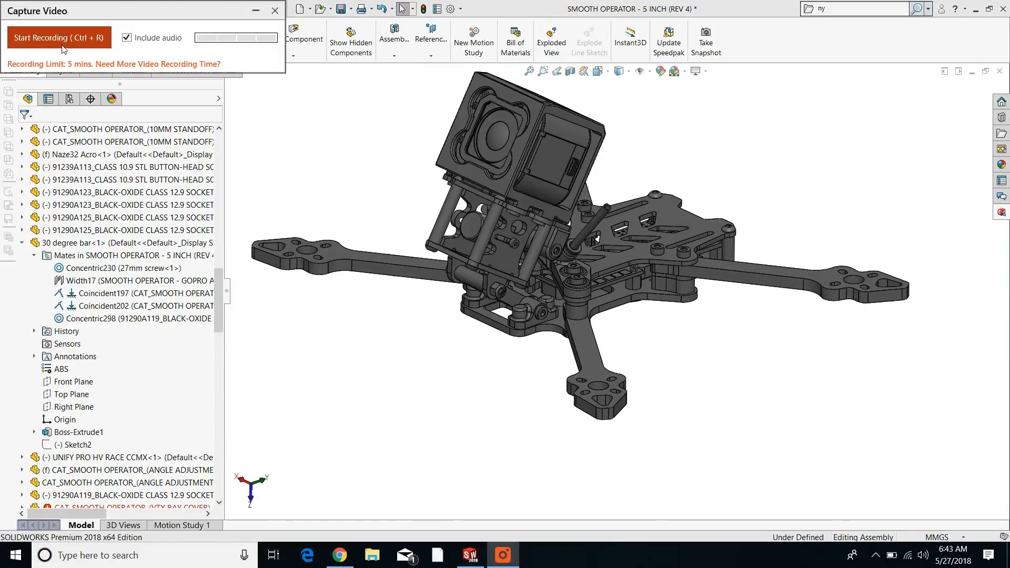
Step: Examine the session mount that holds the GoPro on the camera cage, highlighting its side face
click(57, 38)
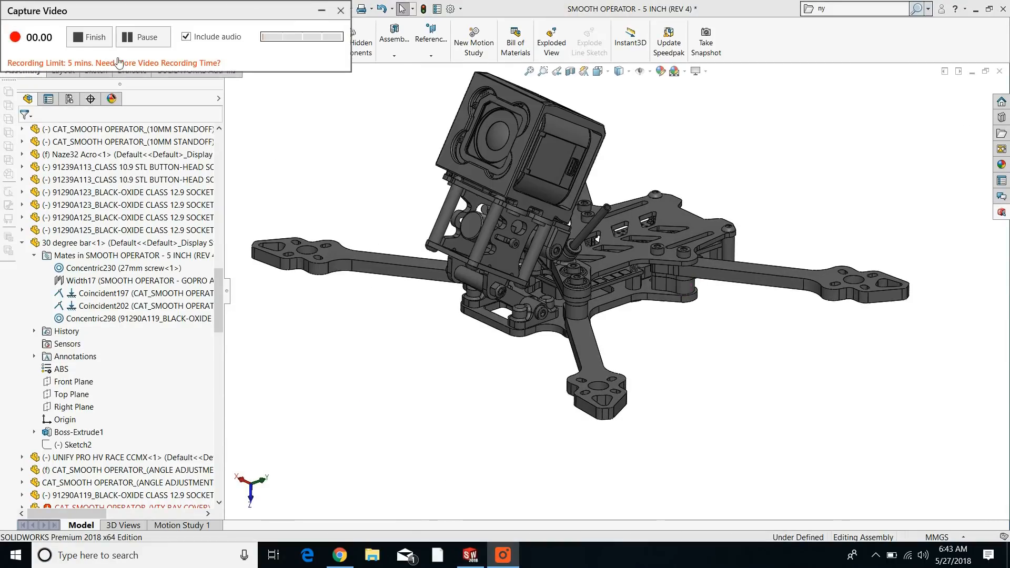
click(322, 11)
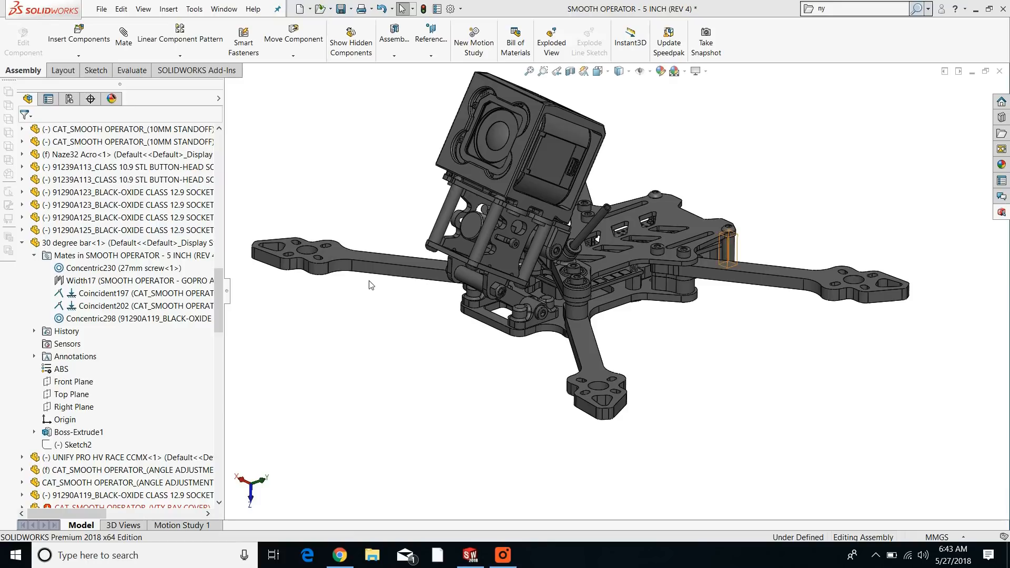
mouse_move(532, 367)
middle_down()
mouse_move(534, 322)
mouse_move(521, 369)
middle_up()
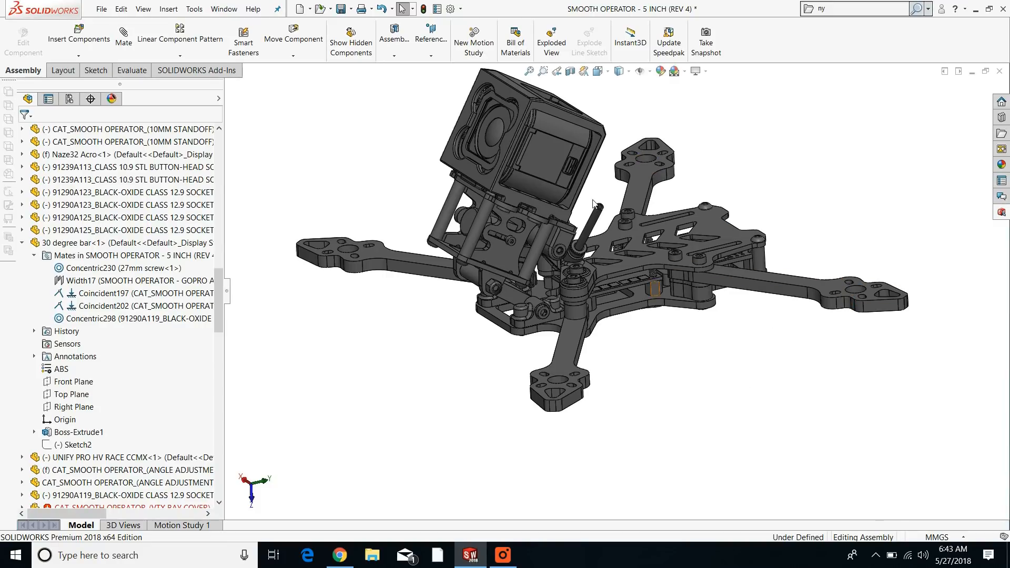
middle_drag(519, 146, 551, 250)
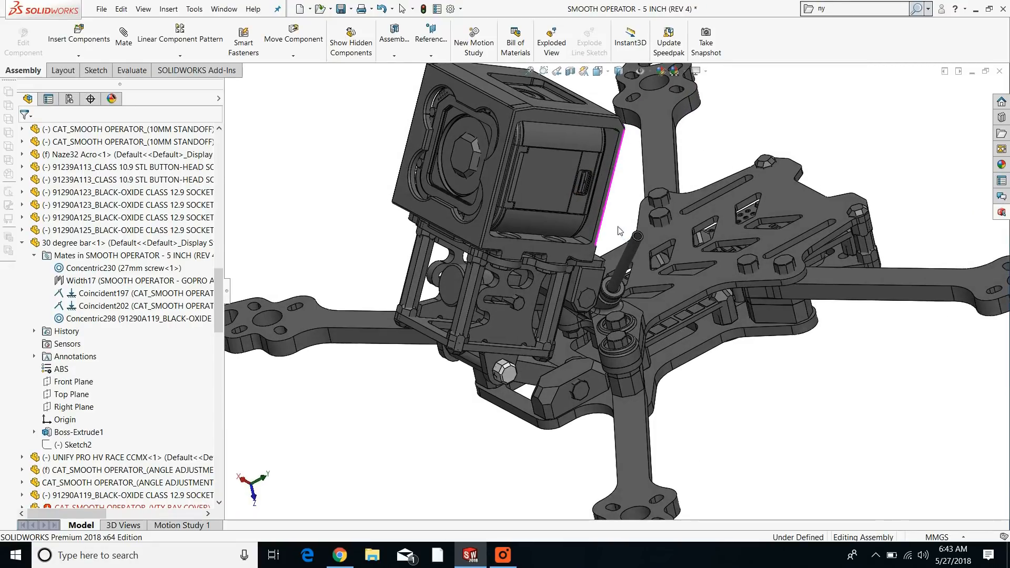
middle_drag(705, 374, 845, 258)
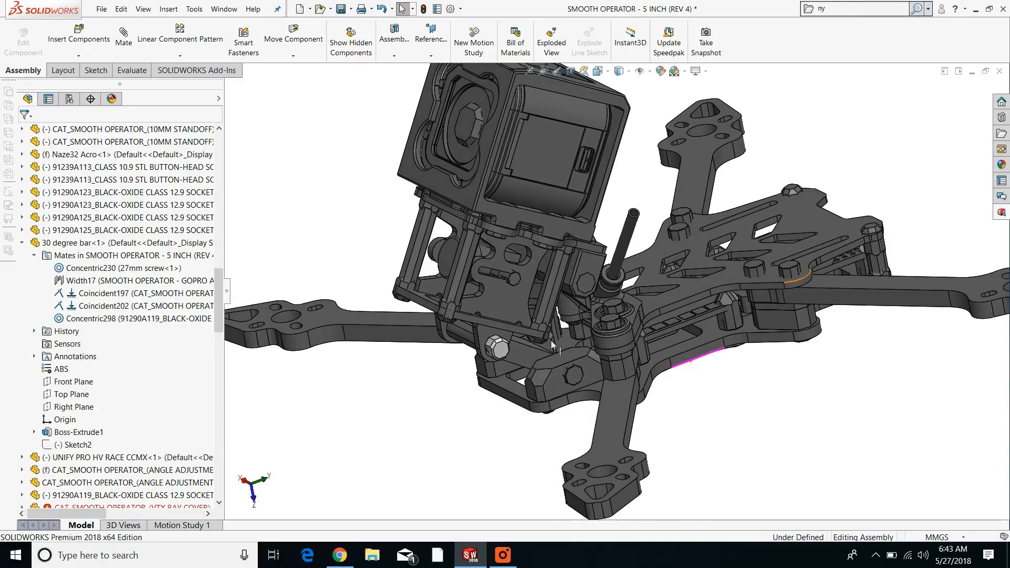
click(556, 224)
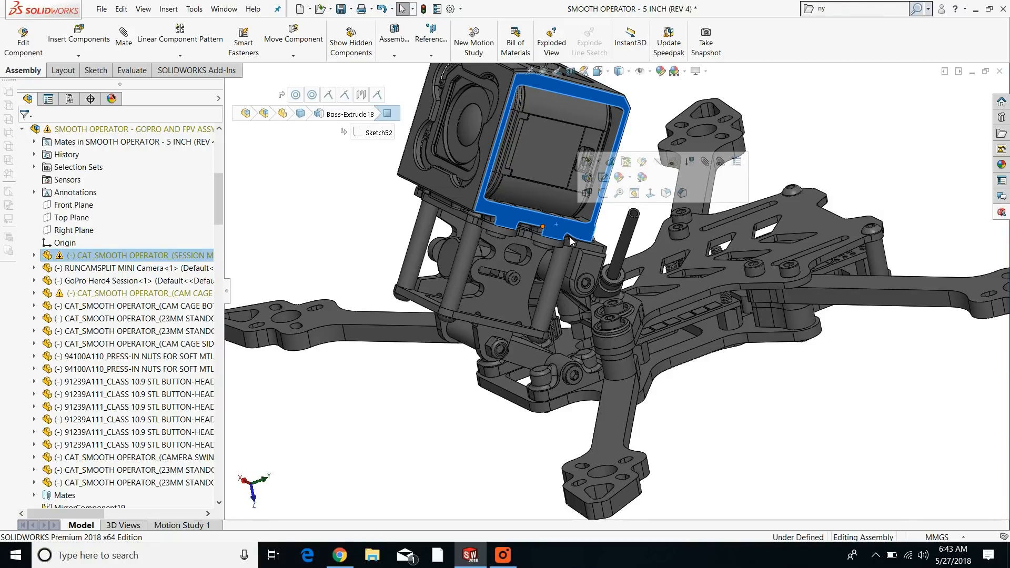
middle_drag(659, 333, 589, 279)
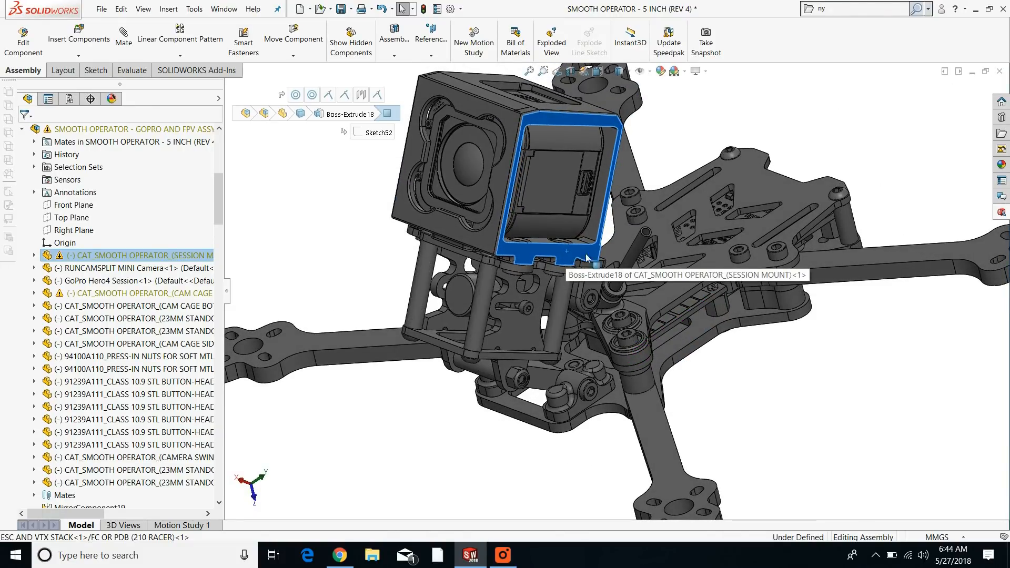
click(486, 239)
click(354, 232)
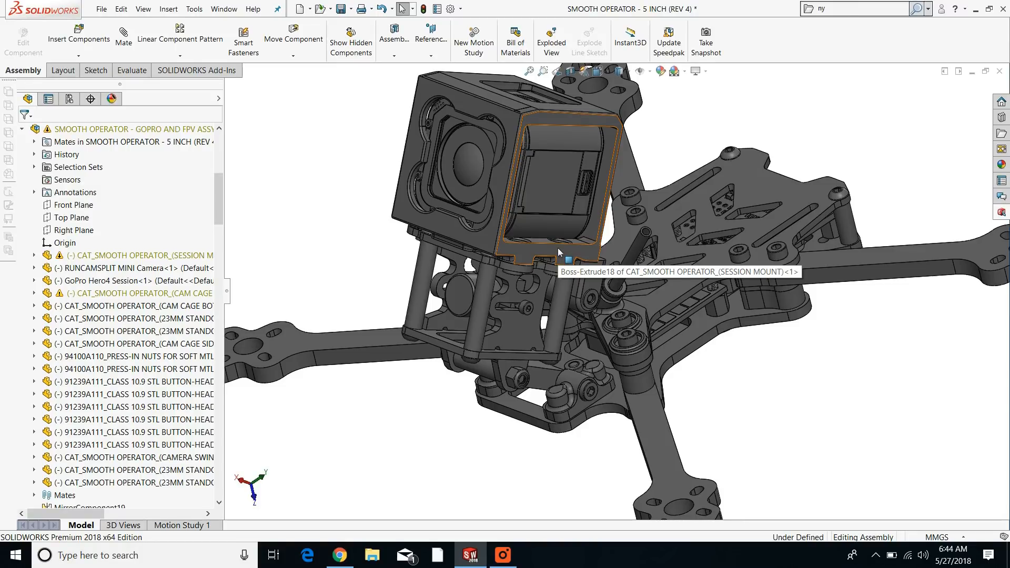
Step: Hide the session mount around the GoPro
click(529, 257)
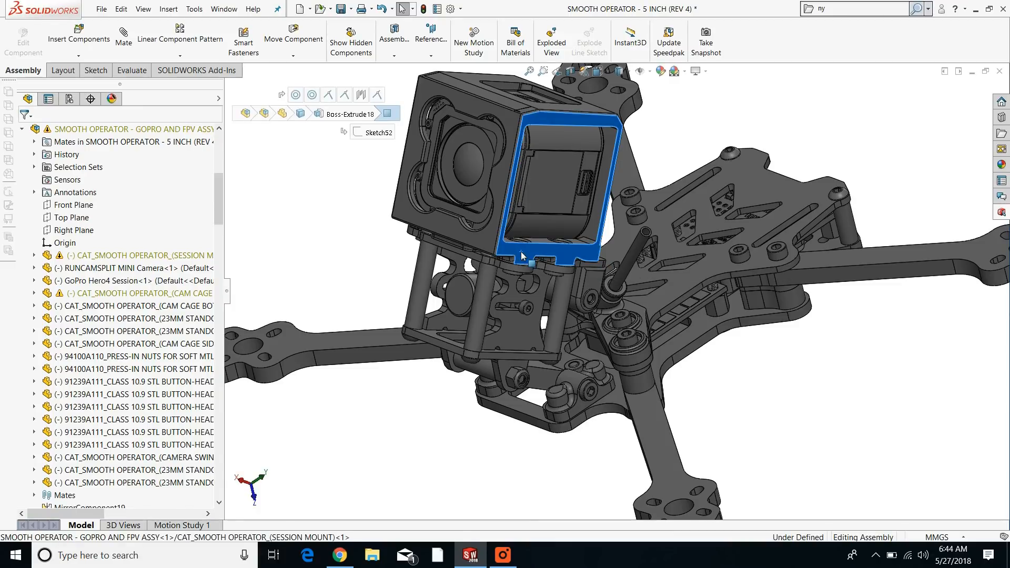
right_click(580, 165)
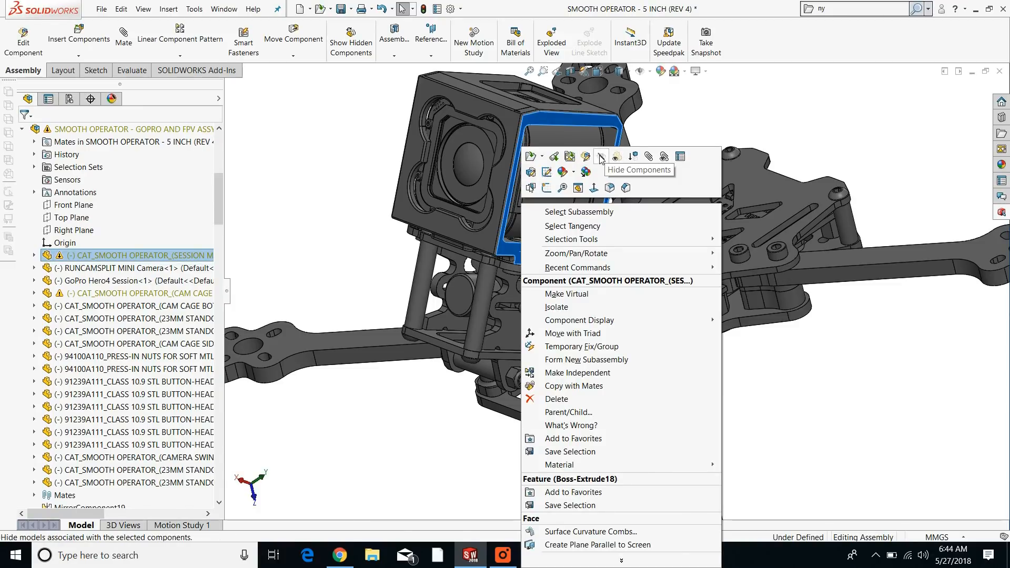
click(635, 157)
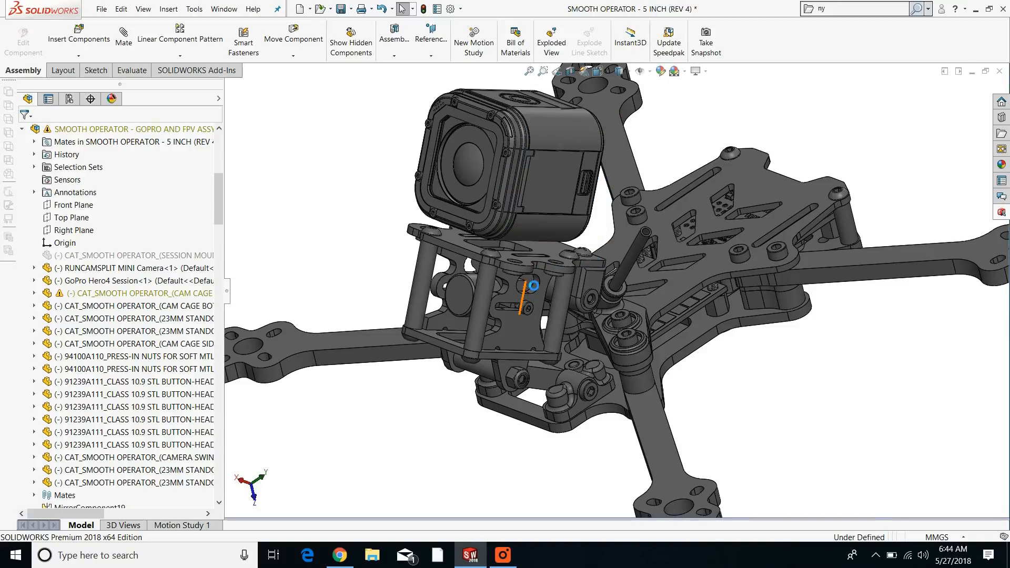
Step: Examine the slots and press-in nuts of the camera cage top plate beneath the GoPro, highlighting the plate
scroll(525, 271, down, 5)
middle_drag(526, 267, 532, 216)
click(524, 289)
middle_drag(523, 289, 618, 317)
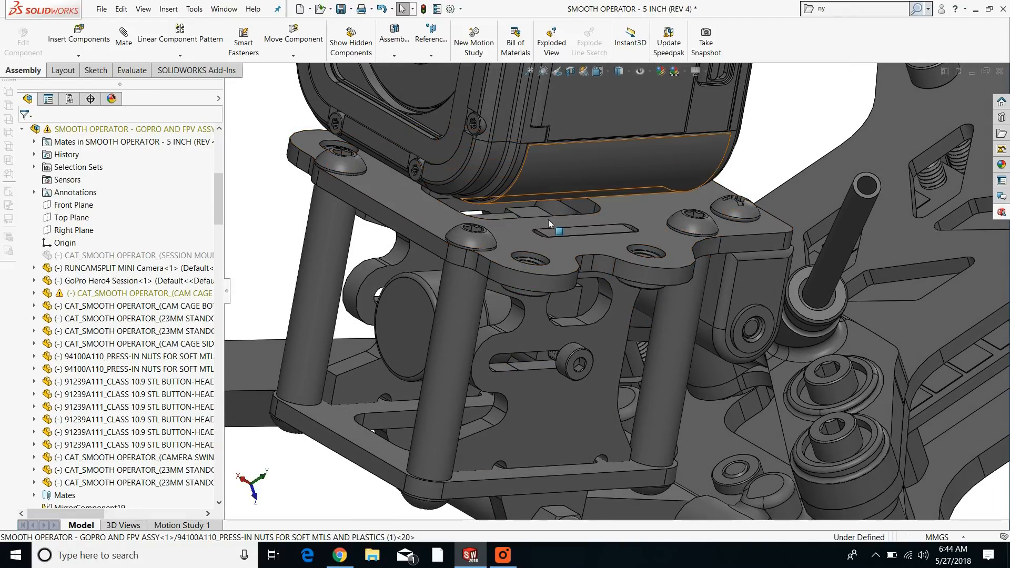
scroll(538, 266, up, 3)
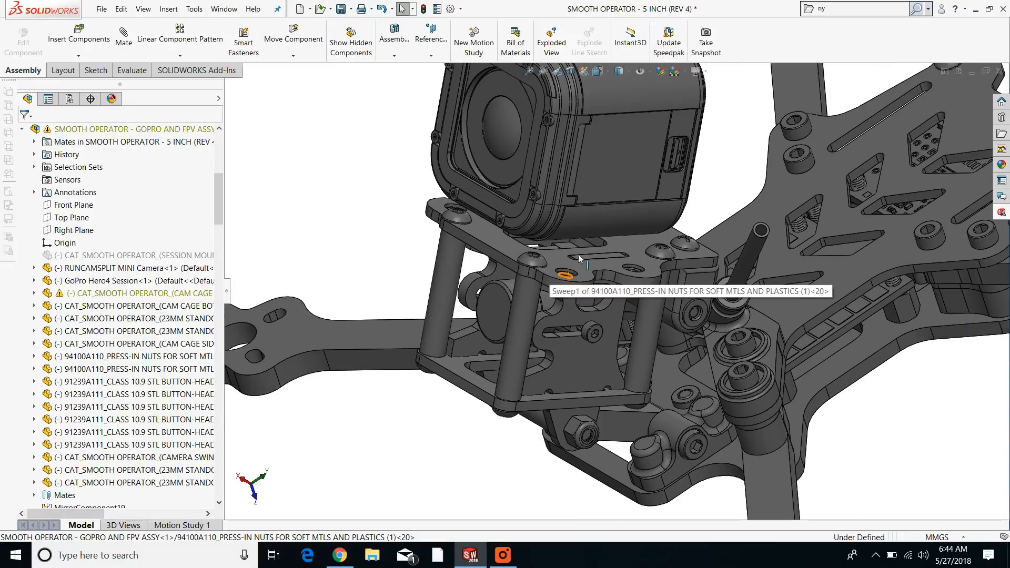
click(629, 241)
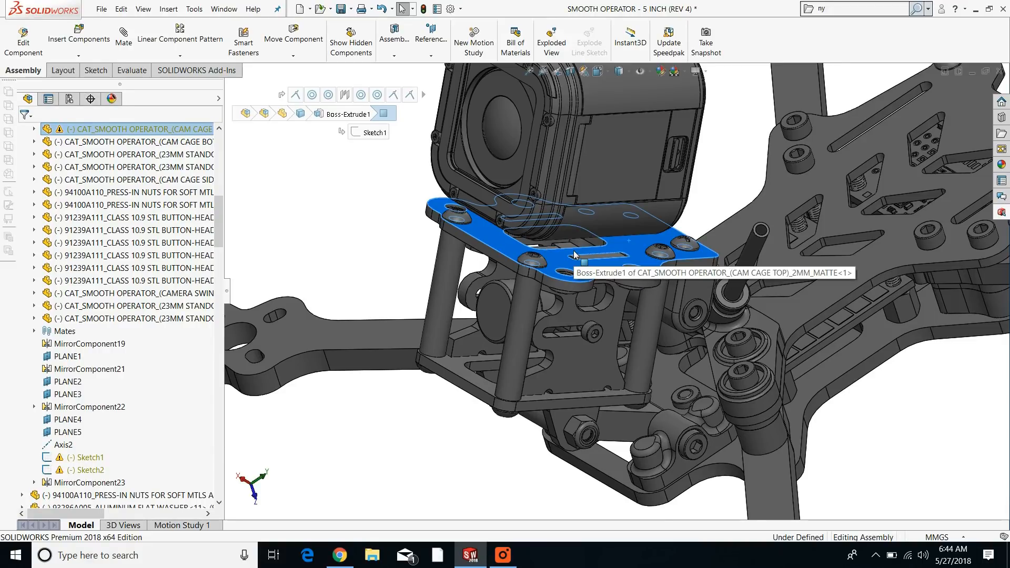
click(330, 242)
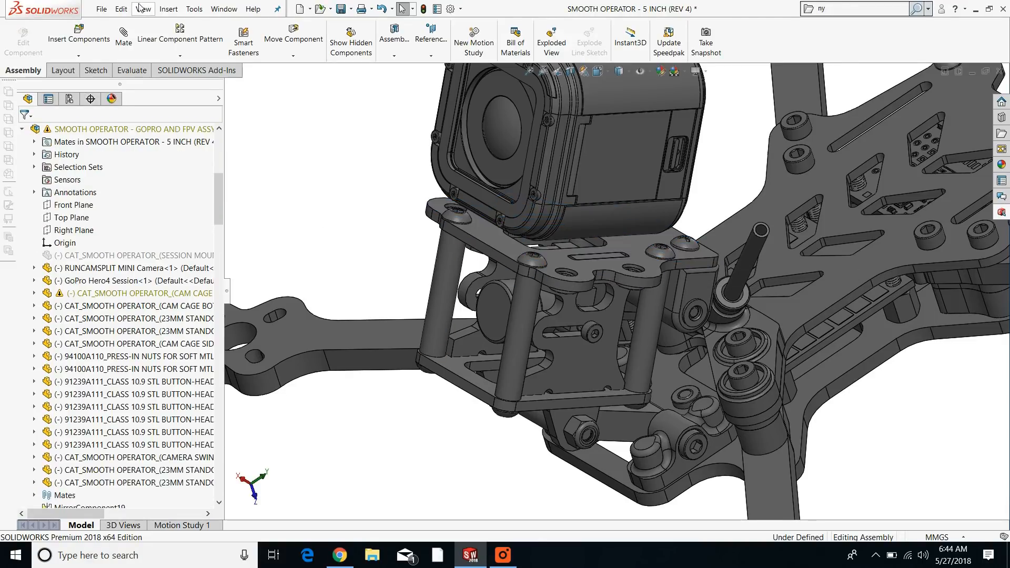
Step: Hide the GoPro Hero4 Session above the camera cage
scroll(743, 320, up, 6)
middle_drag(742, 320, 854, 326)
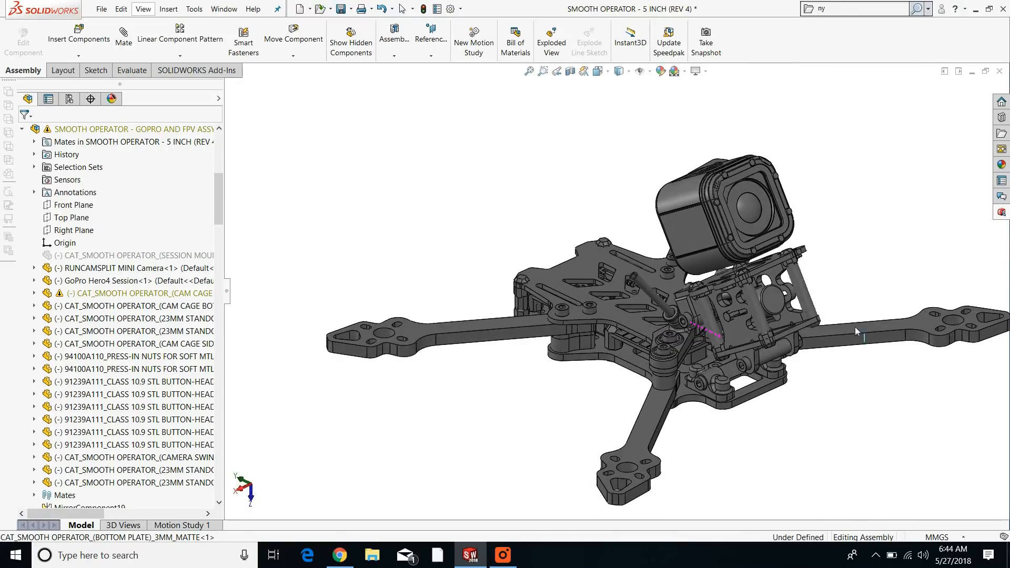
scroll(831, 351, down, 3)
scroll(830, 351, down, 3)
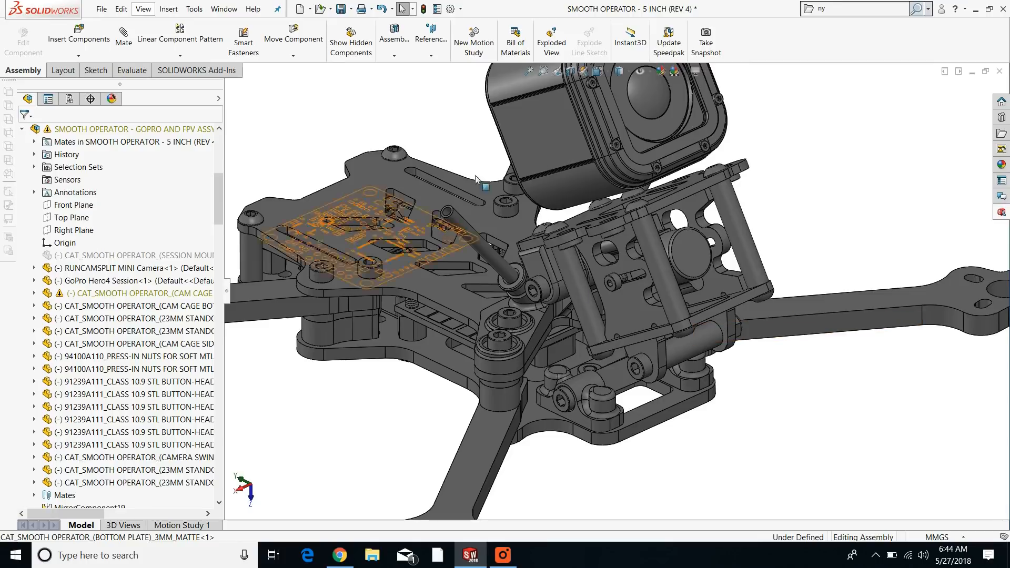
click(560, 135)
right_click(560, 135)
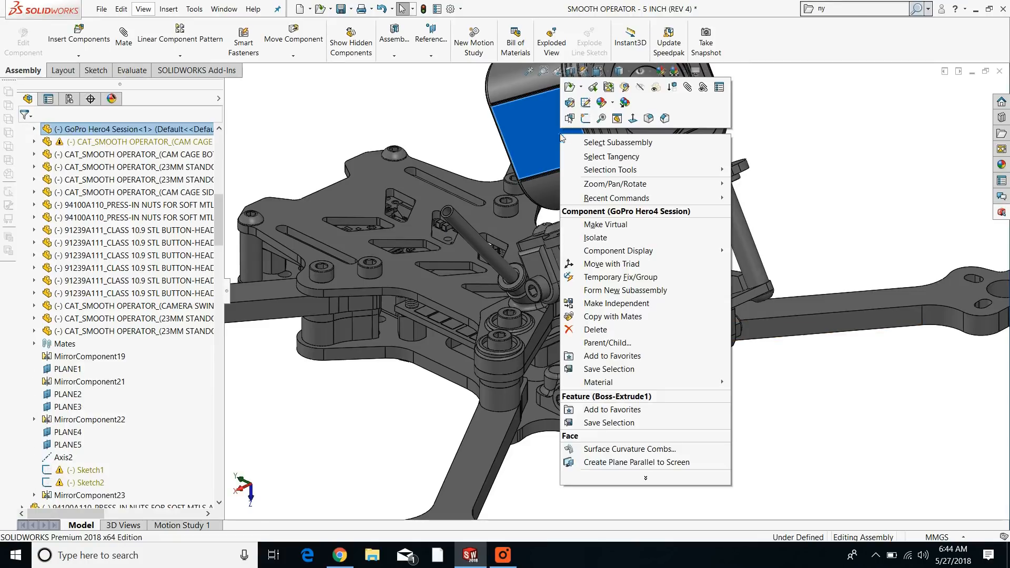
click(640, 90)
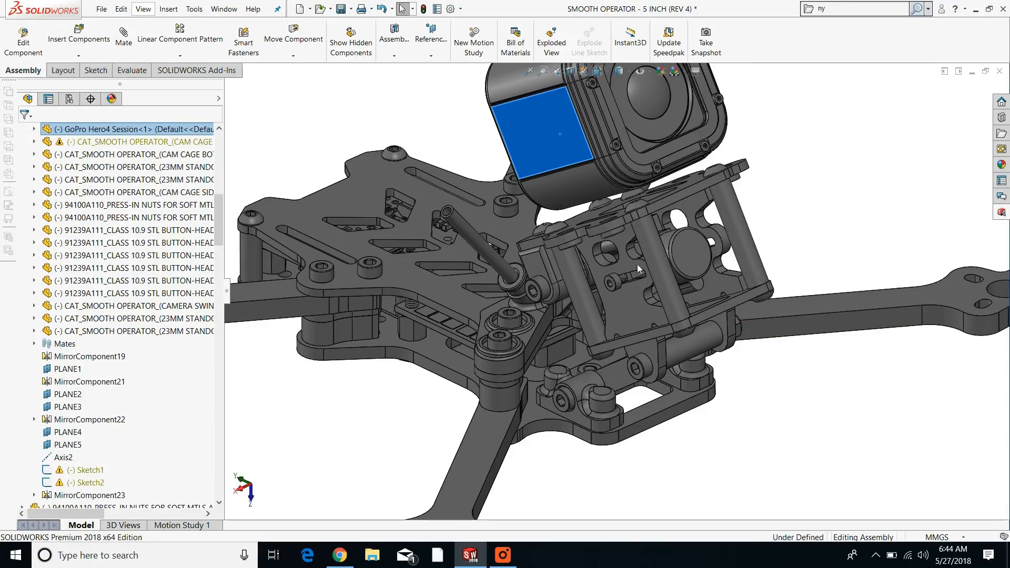
Step: Examine the frame without the GoPro from below, from the side and from above the rear
scroll(662, 325, up, 3)
scroll(657, 330, up, 3)
middle_drag(658, 329, 459, 346)
scroll(456, 348, up, 3)
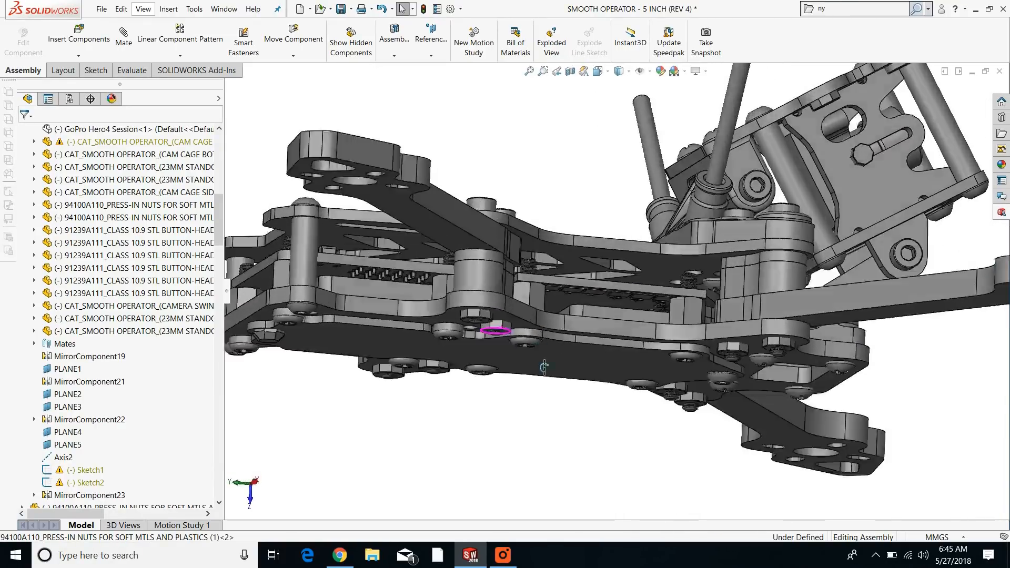
middle_drag(544, 367, 544, 410)
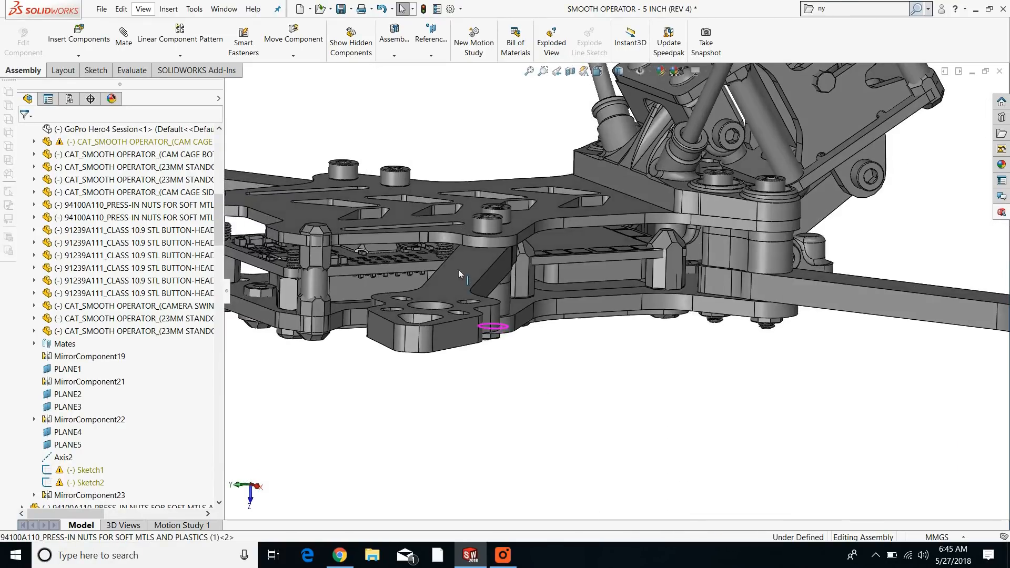
scroll(458, 270, down, 4)
middle_drag(527, 220, 523, 287)
scroll(447, 262, down, 1)
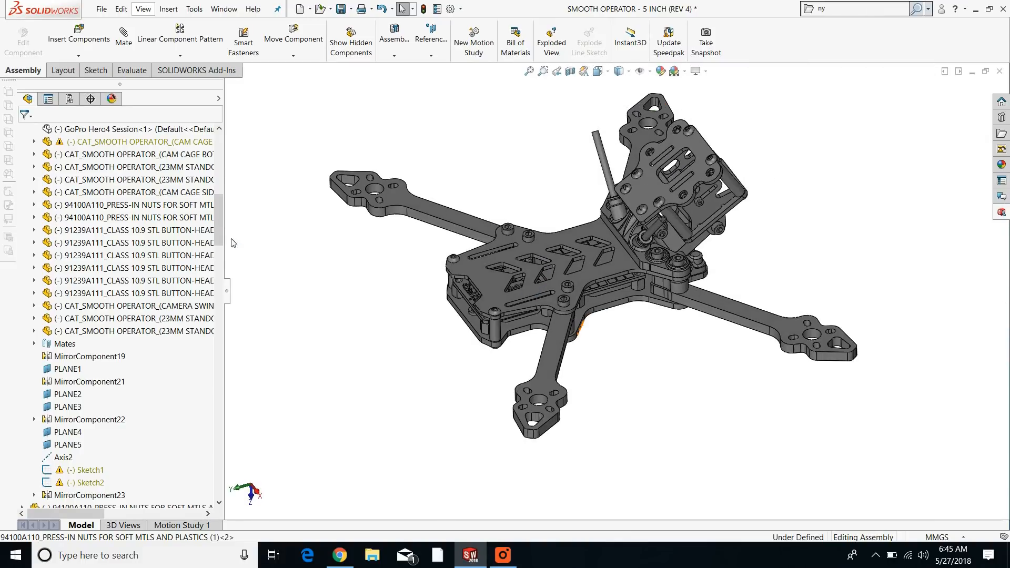
Step: Narrow the feature tree to enlarge the graphics area and view the frame without the GoPro from the rear and front
drag(229, 259, 140, 260)
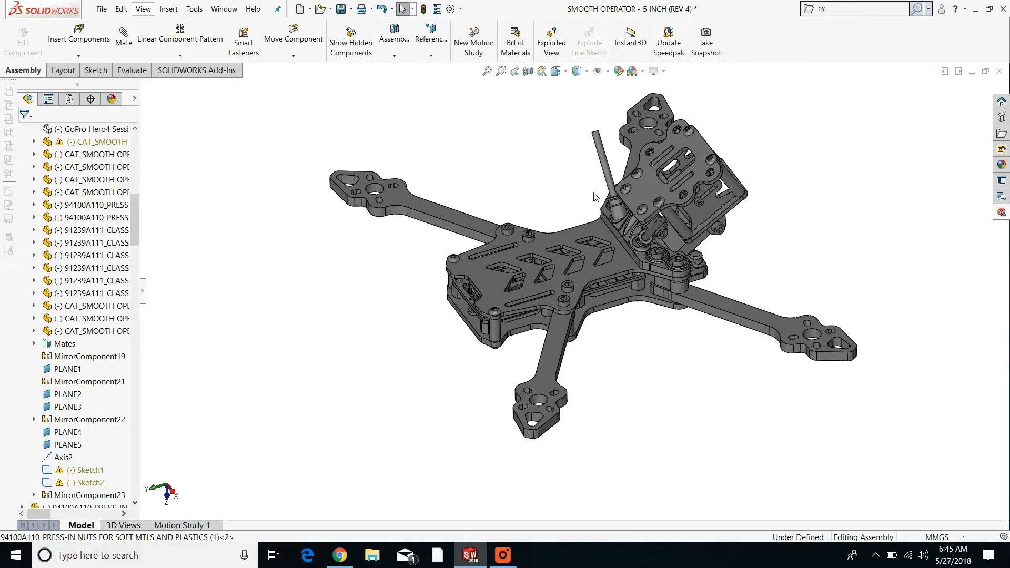
scroll(672, 326, up, 2)
scroll(653, 355, down, 3)
middle_drag(653, 354, 599, 289)
scroll(560, 324, up, 5)
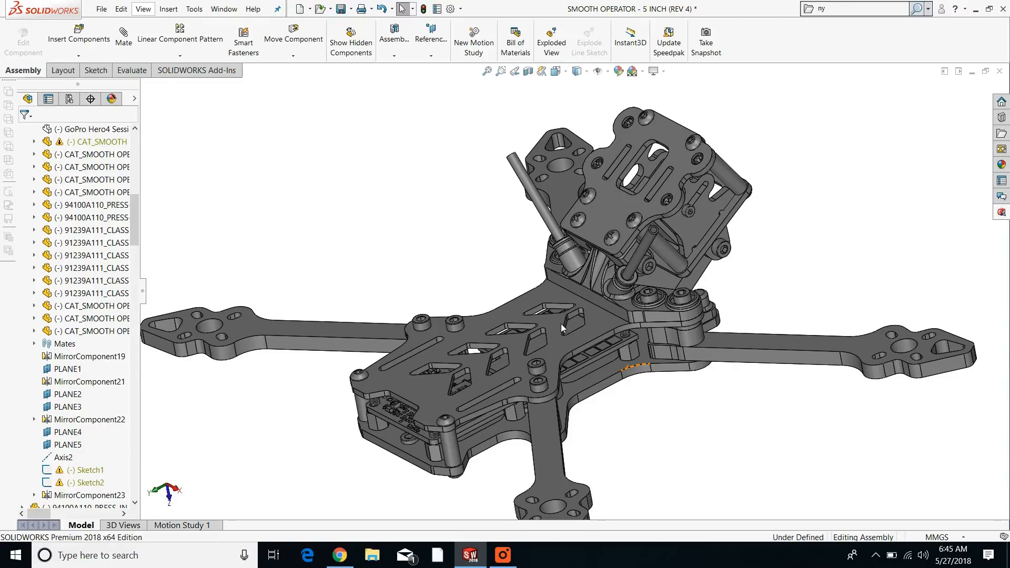
scroll(560, 323, down, 3)
middle_drag(636, 364, 576, 388)
scroll(632, 334, up, 1)
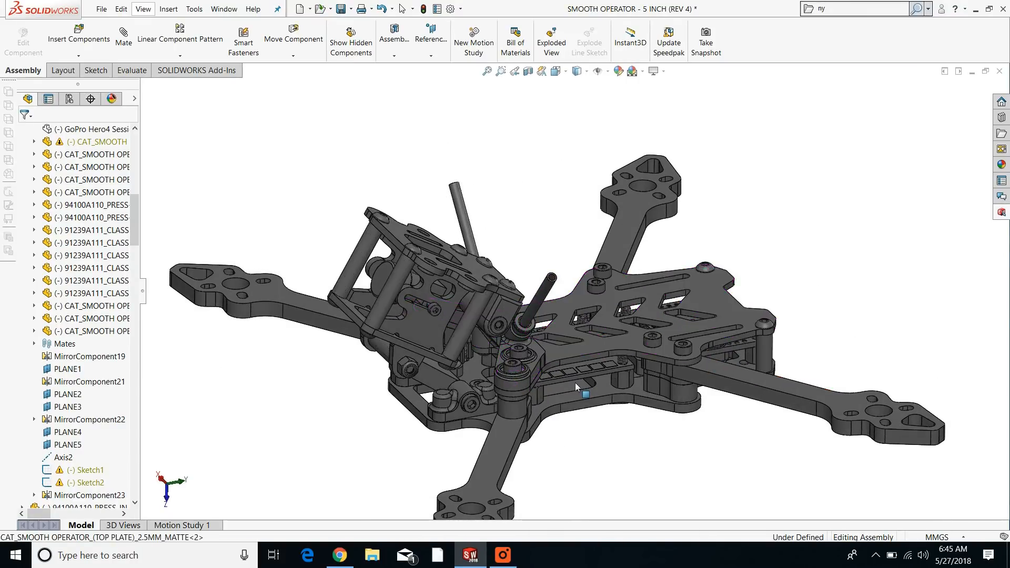
scroll(575, 385, down, 1)
click(503, 554)
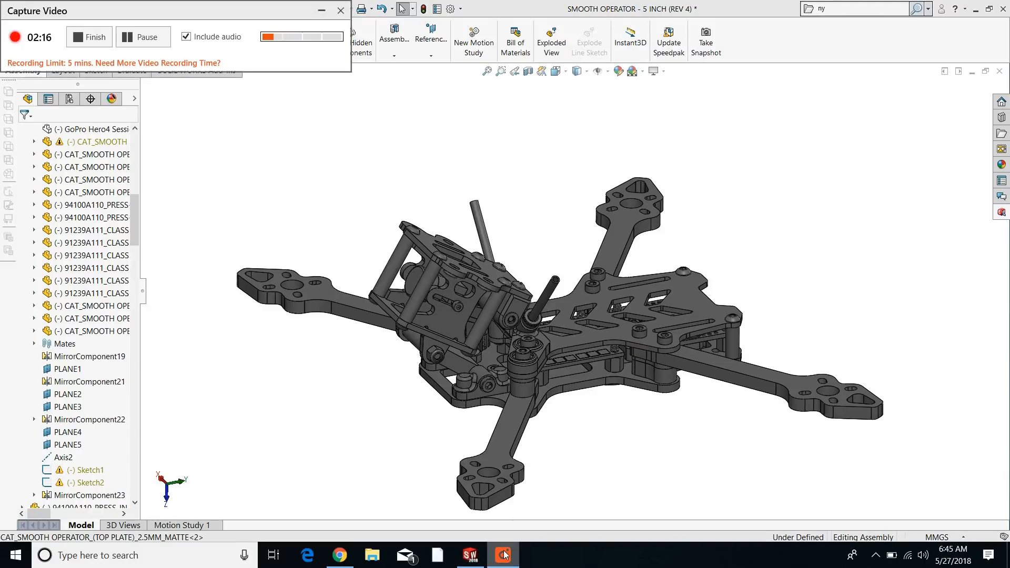